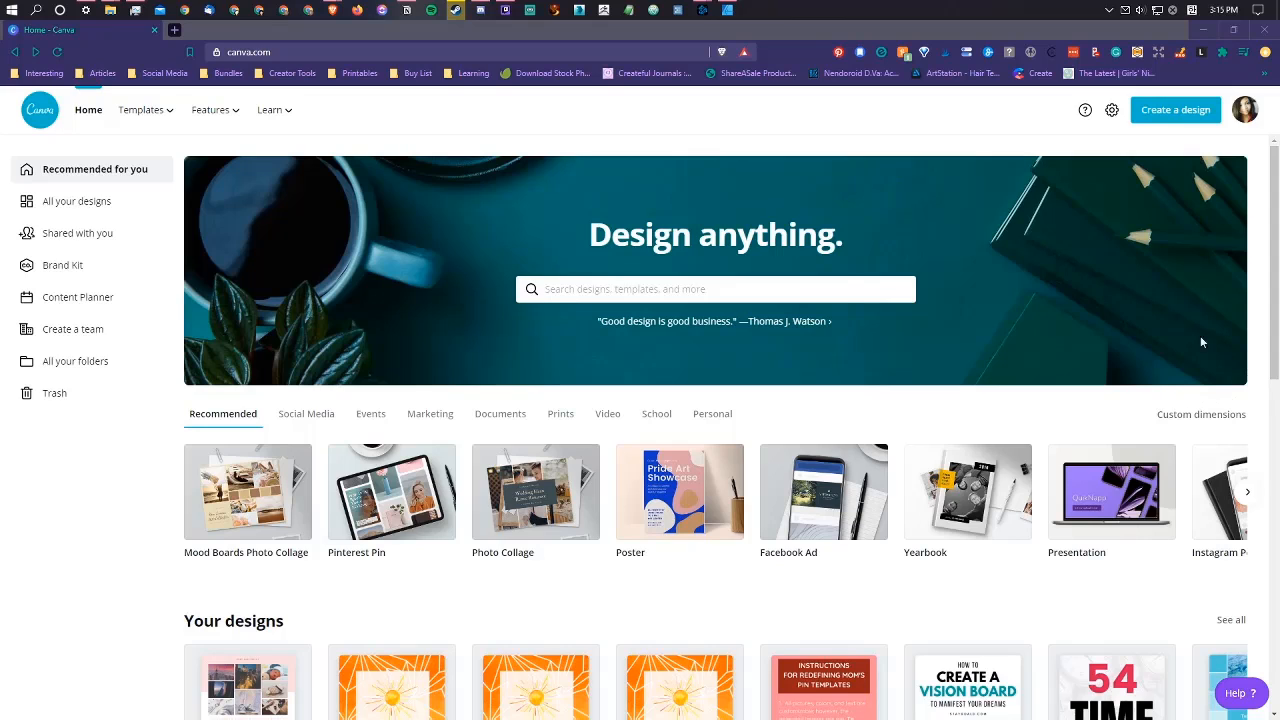
Step: Search the design types for "photo coll" and open the suggested Photo Collage template category
left_click(845, 291)
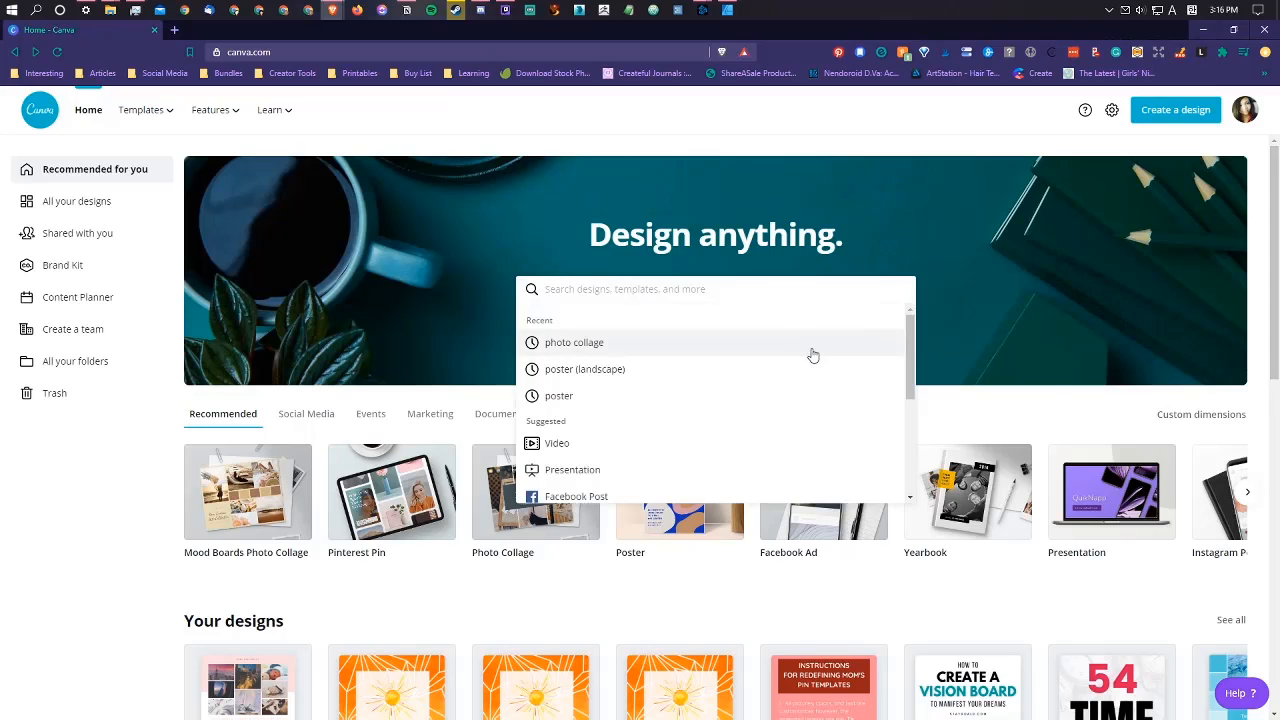
left_click(352, 401)
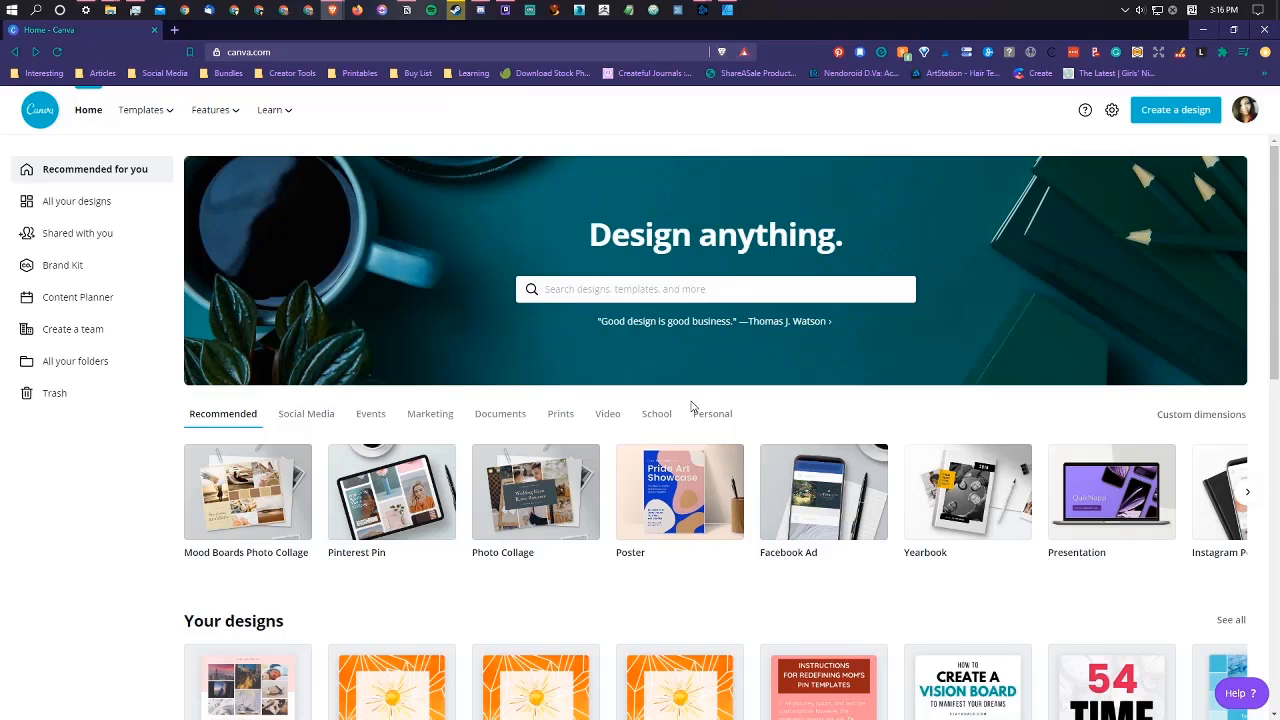
left_click(730, 290)
scroll(768, 368, "down", 3)
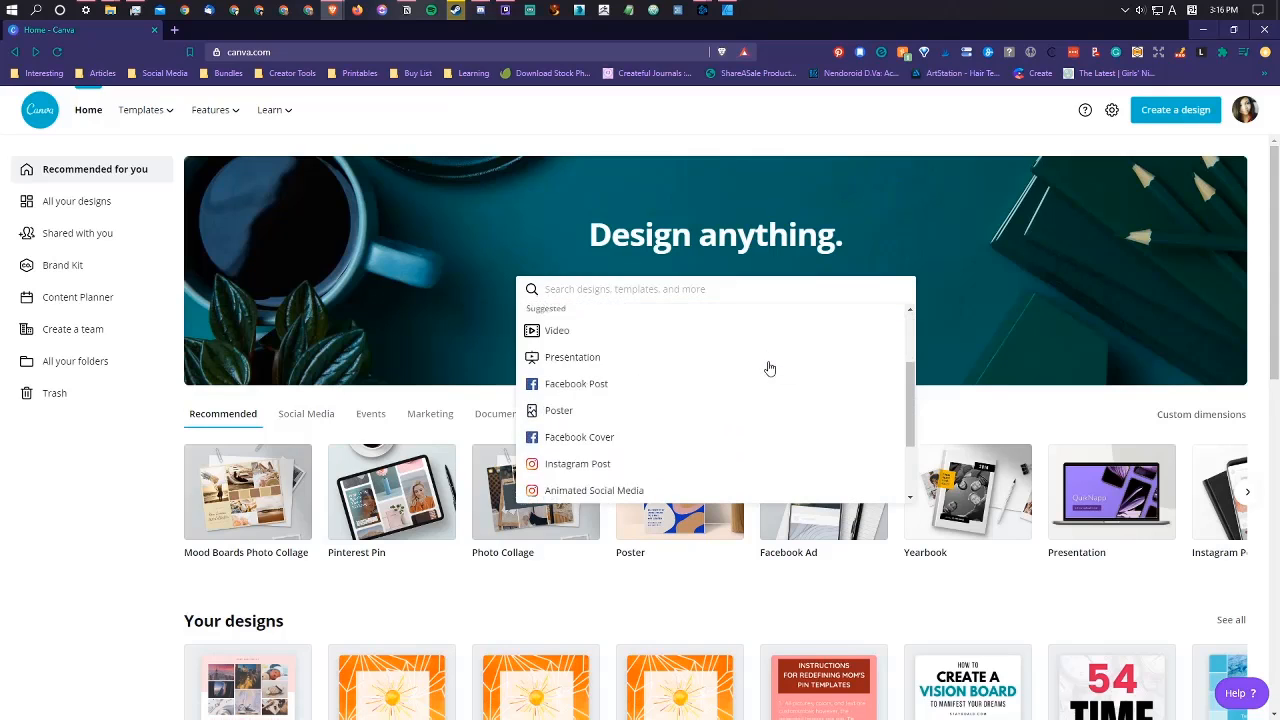
scroll(768, 368, "down", 2)
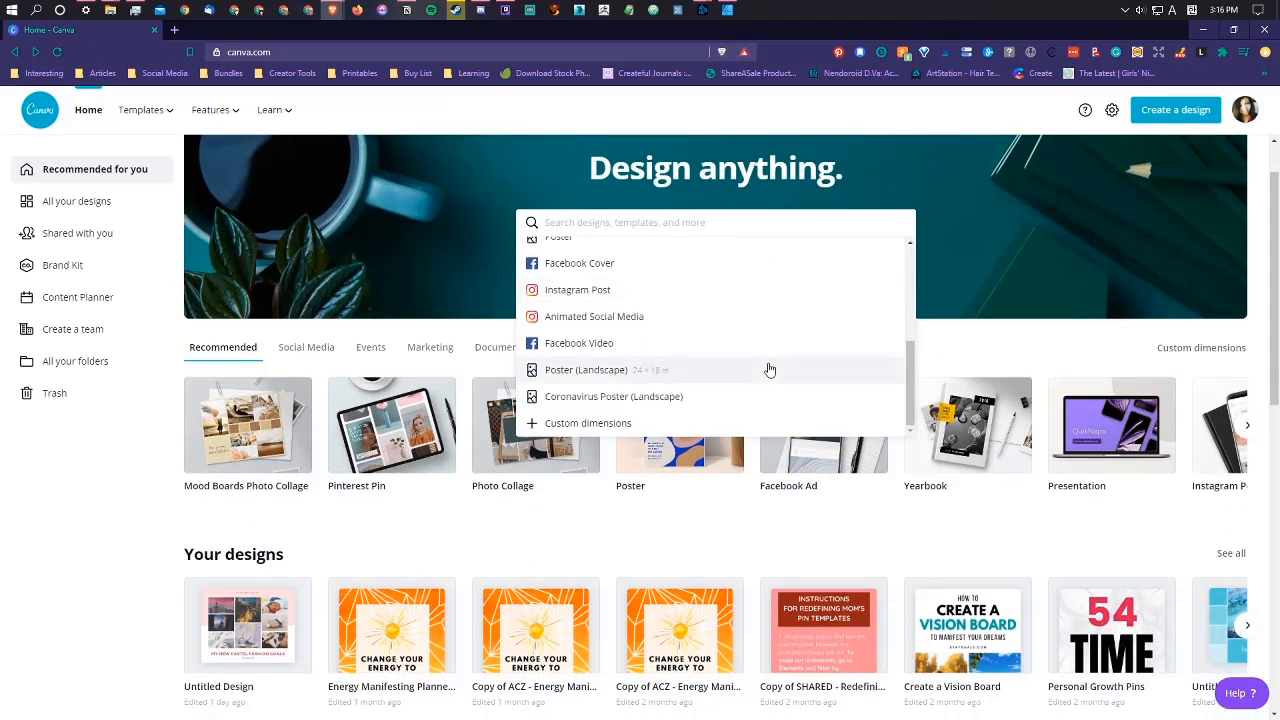
scroll(790, 390, "up", 5)
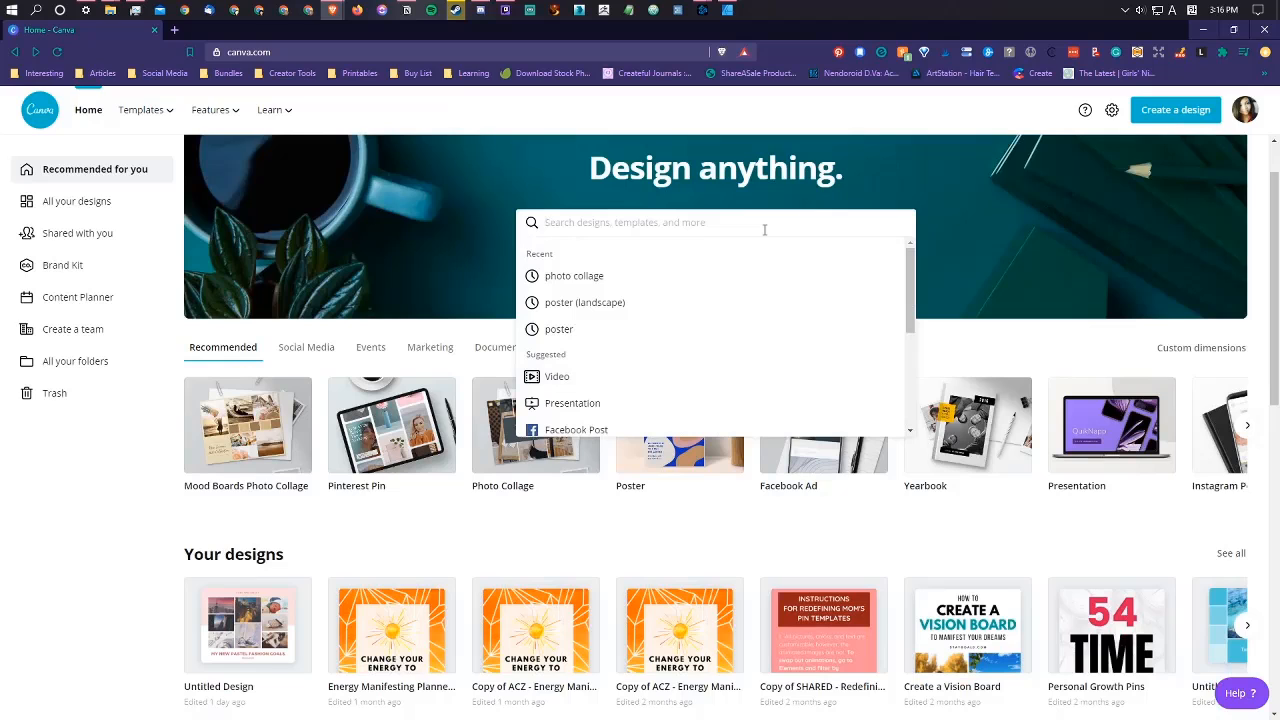
type("photo")
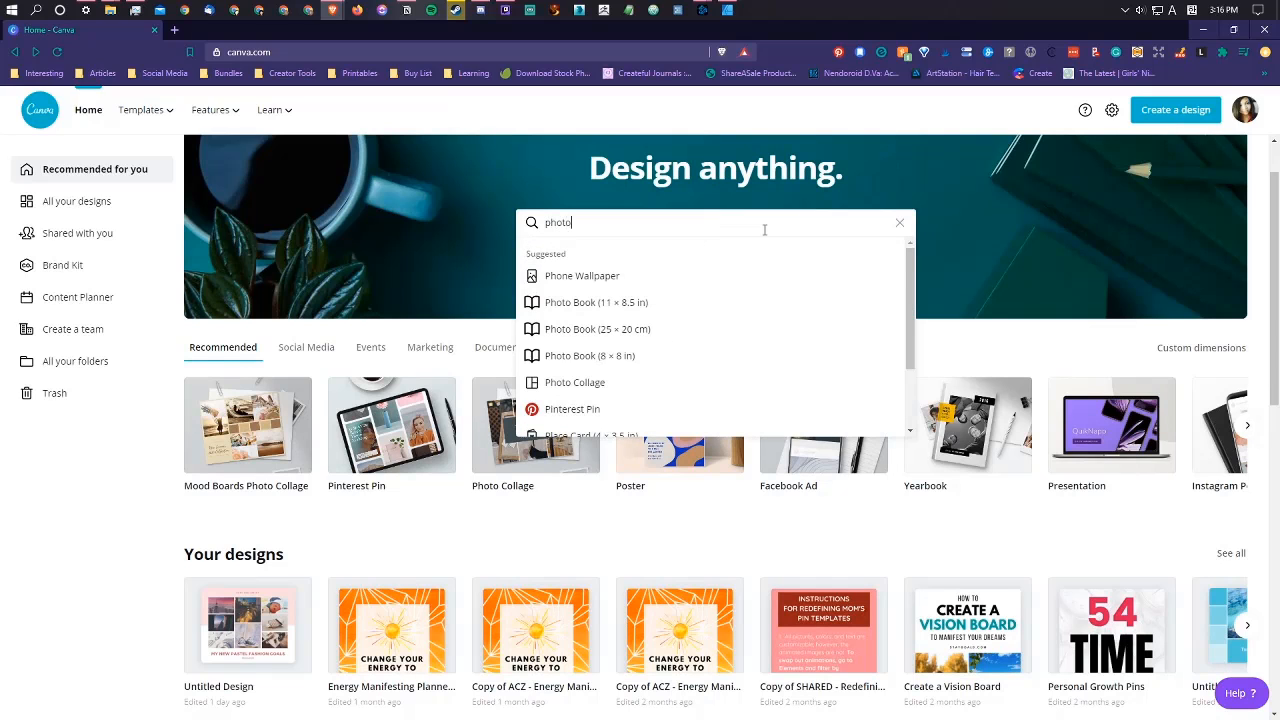
type(" coll")
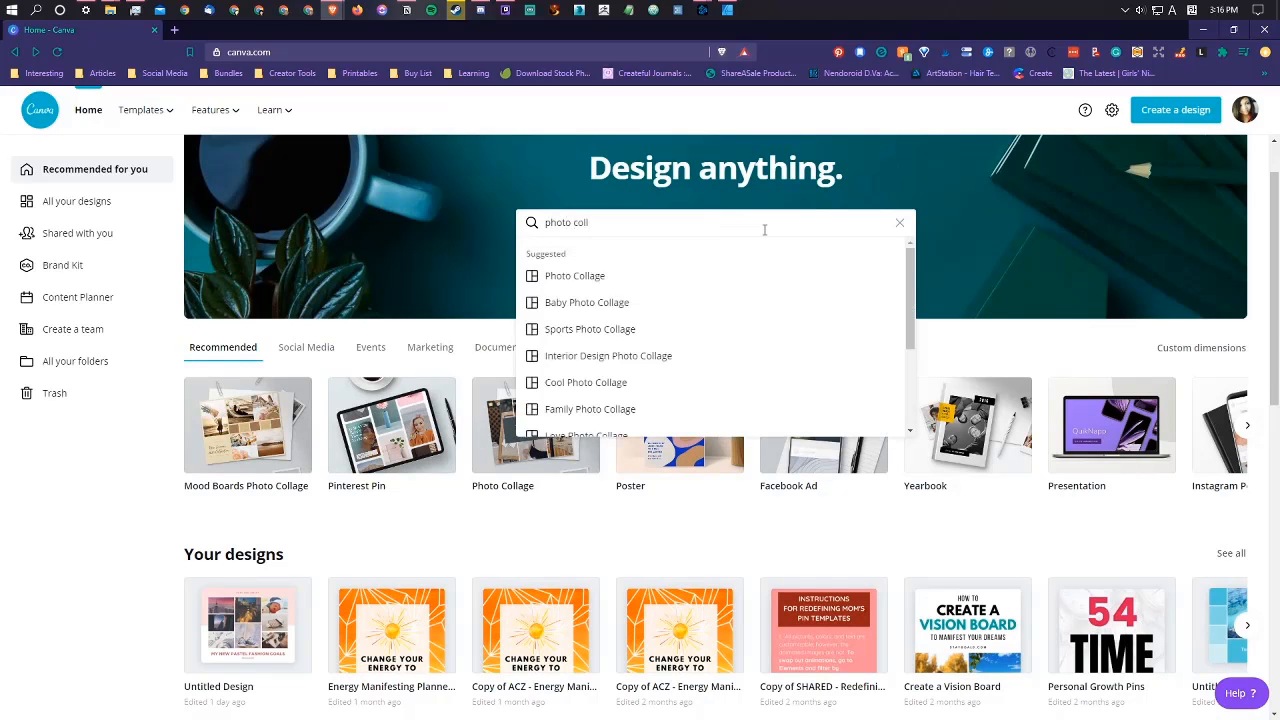
left_click(808, 283)
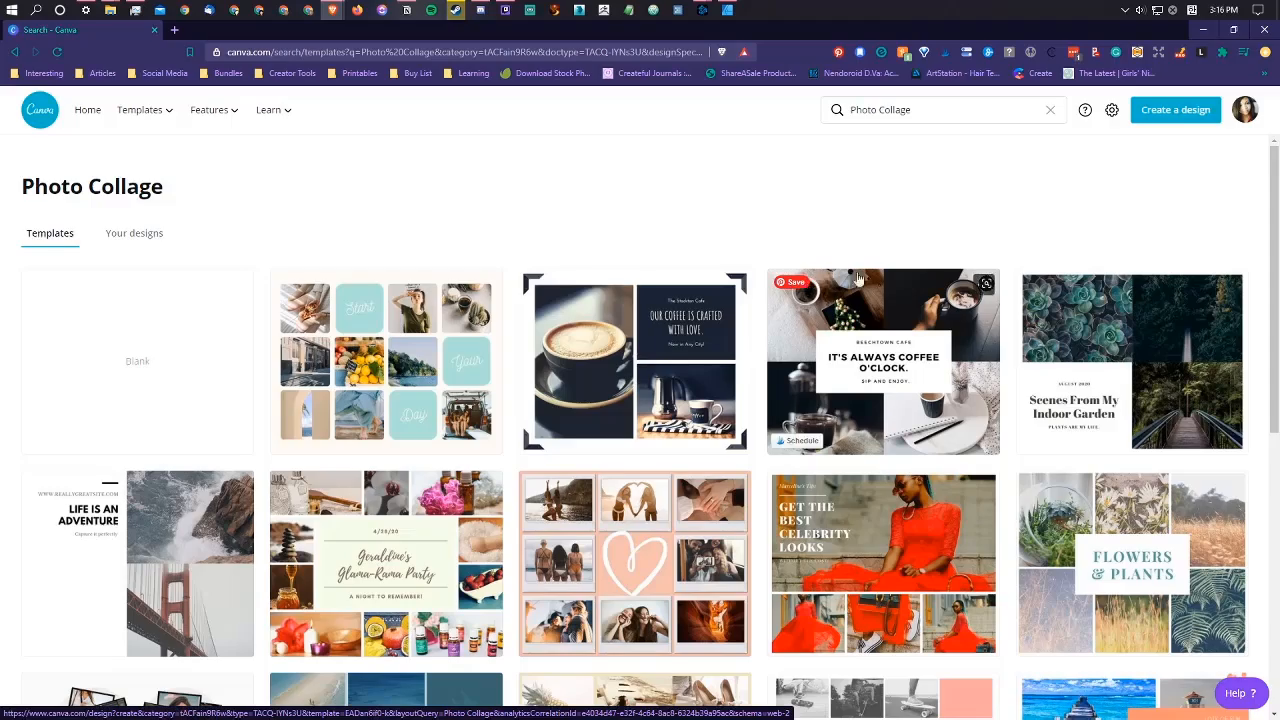
Step: Browse the photo collage templates and open the Turquoise Mood Board Inspirations template for editing
scroll(808, 283, "down", 3)
scroll(912, 274, "down", 3)
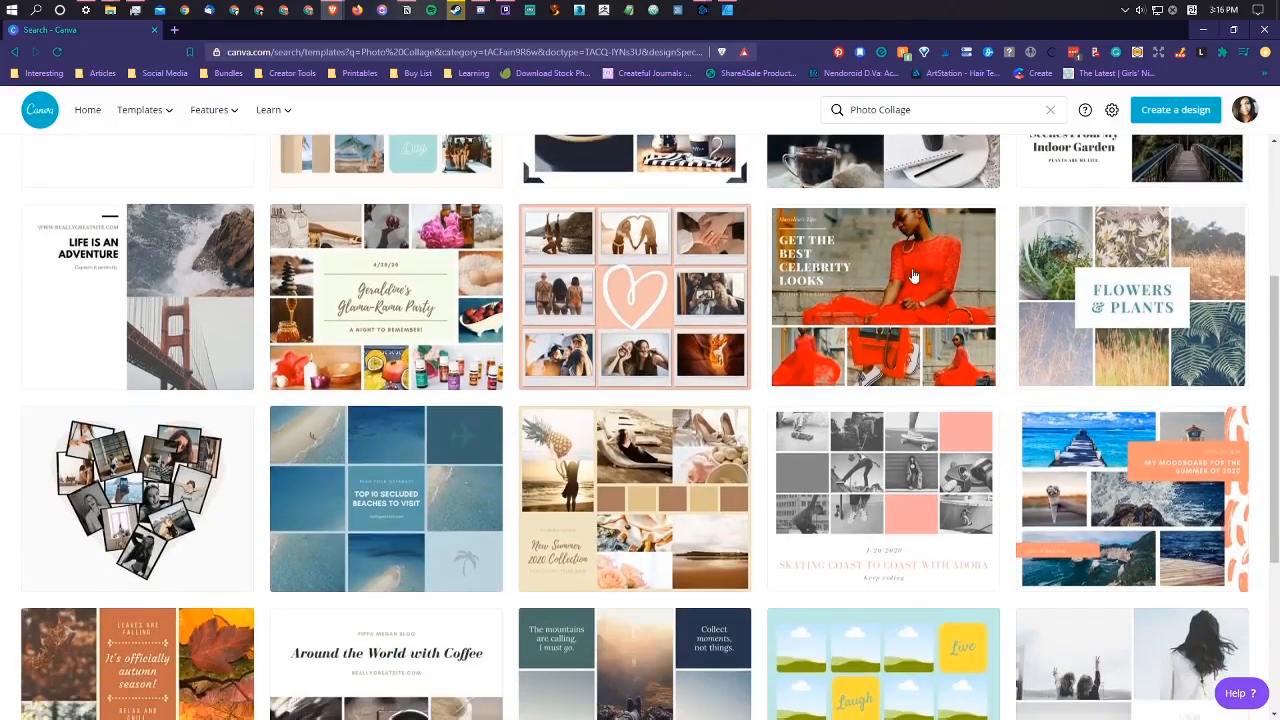
scroll(912, 274, "down", 5)
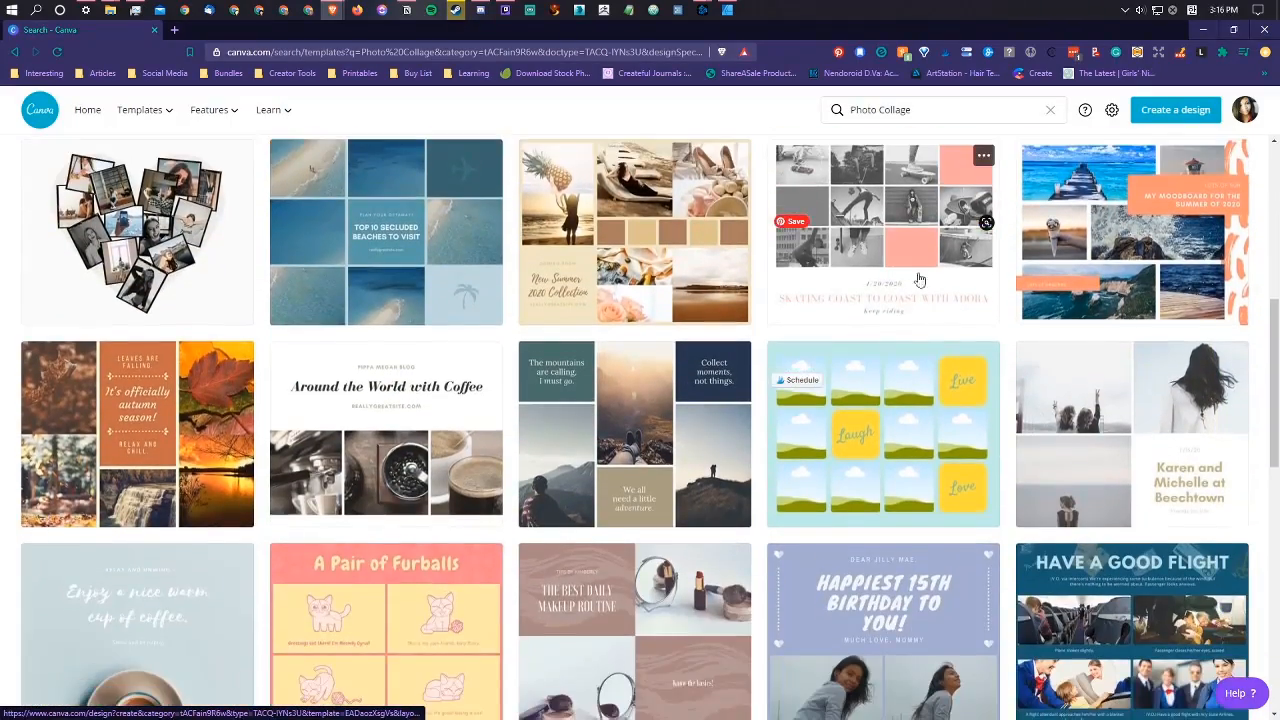
scroll(820, 290, "down", 3)
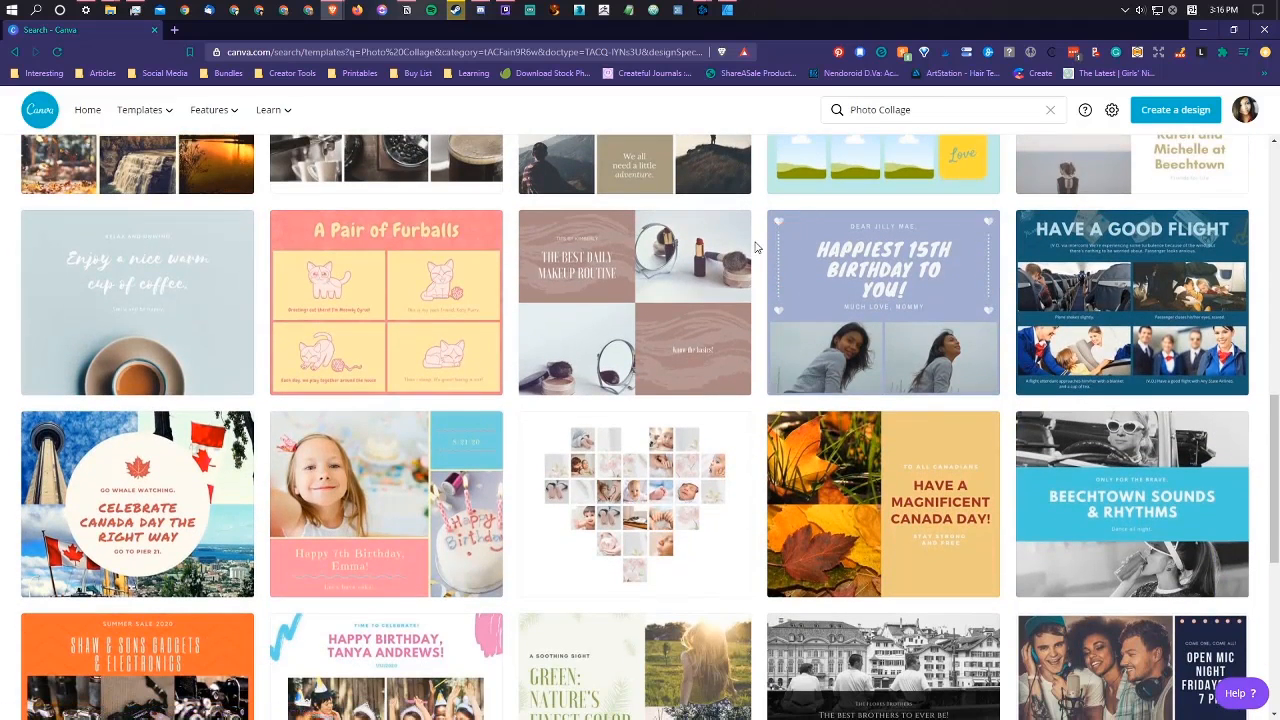
scroll(757, 247, "down", 6)
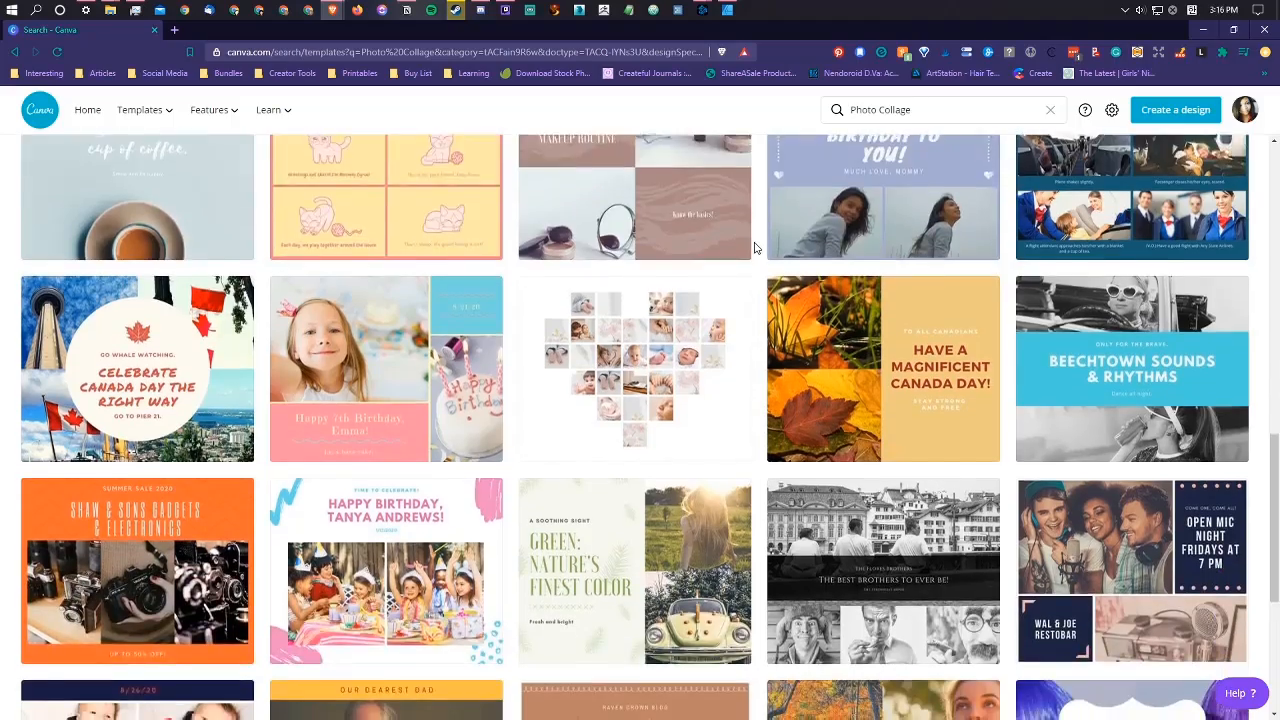
scroll(757, 247, "down", 1)
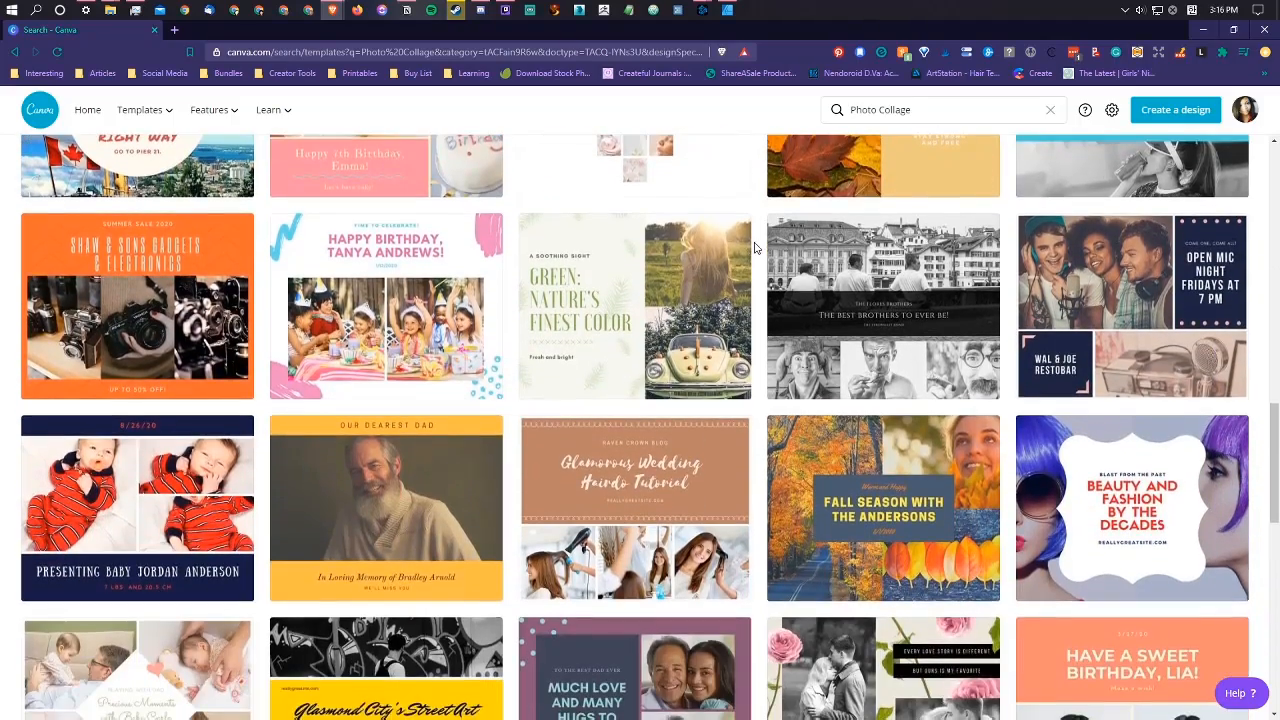
scroll(722, 313, "down", 11)
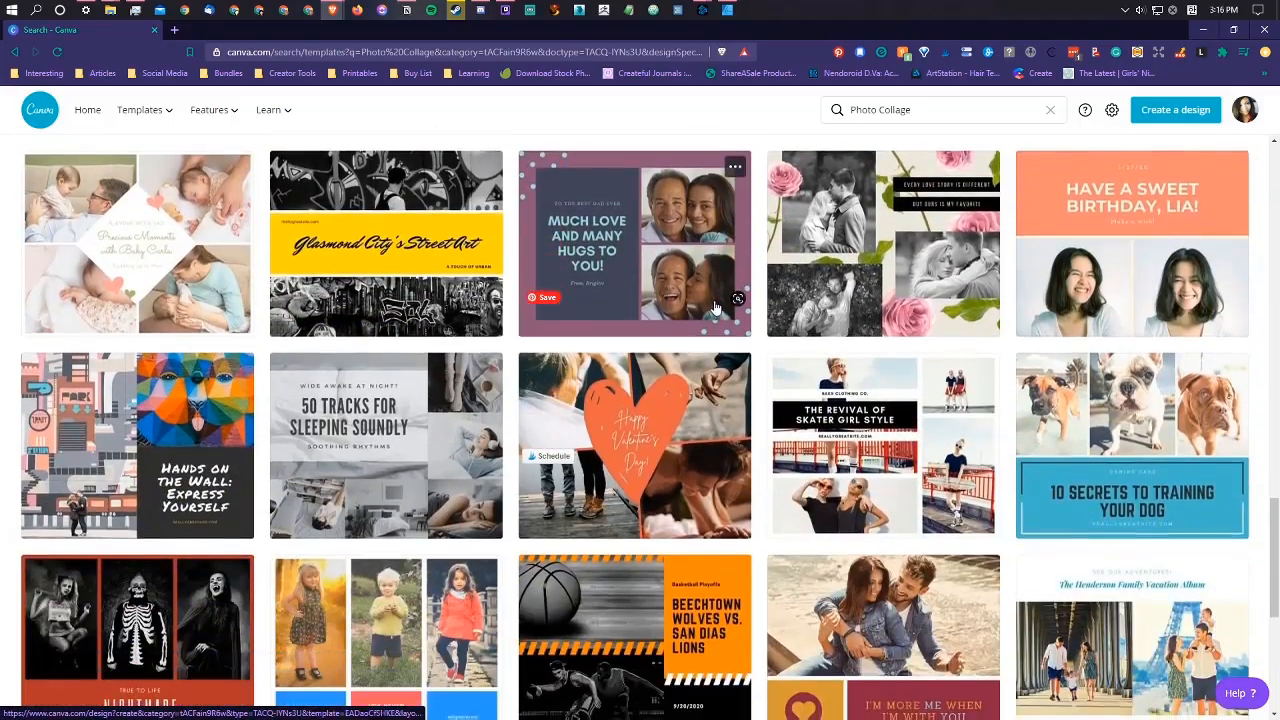
scroll(715, 307, "down", 10)
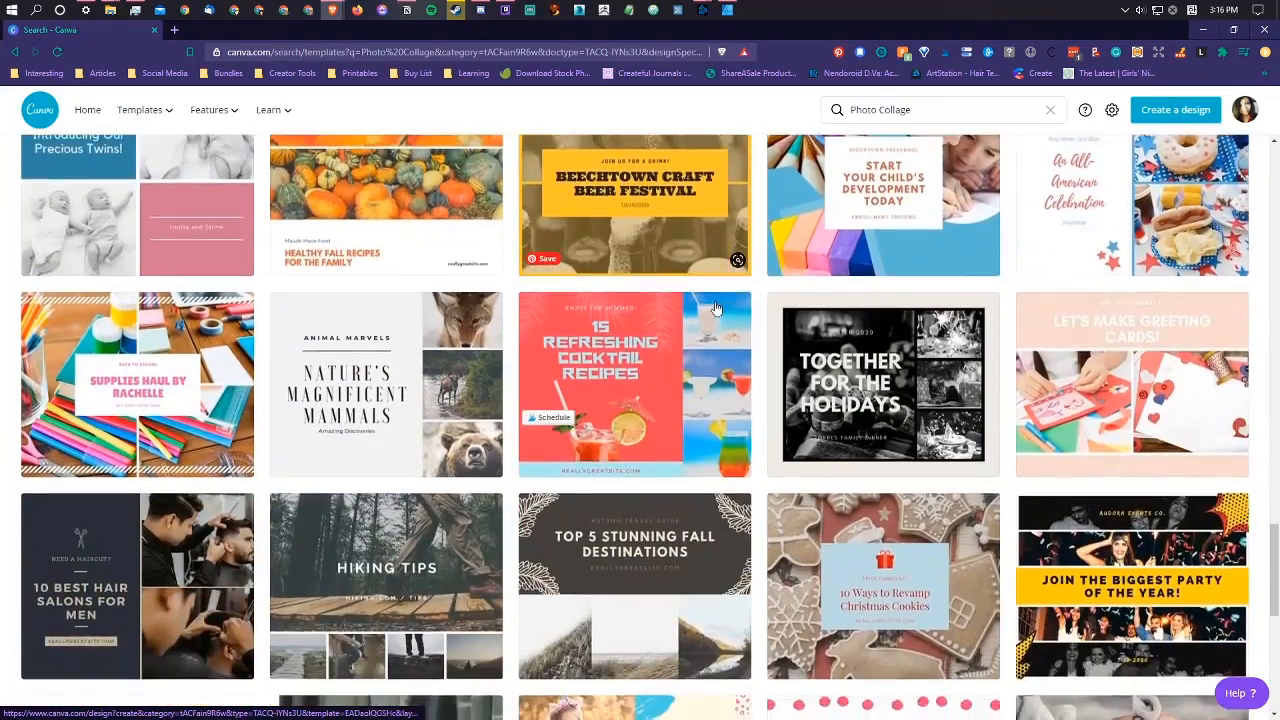
scroll(715, 307, "down", 5)
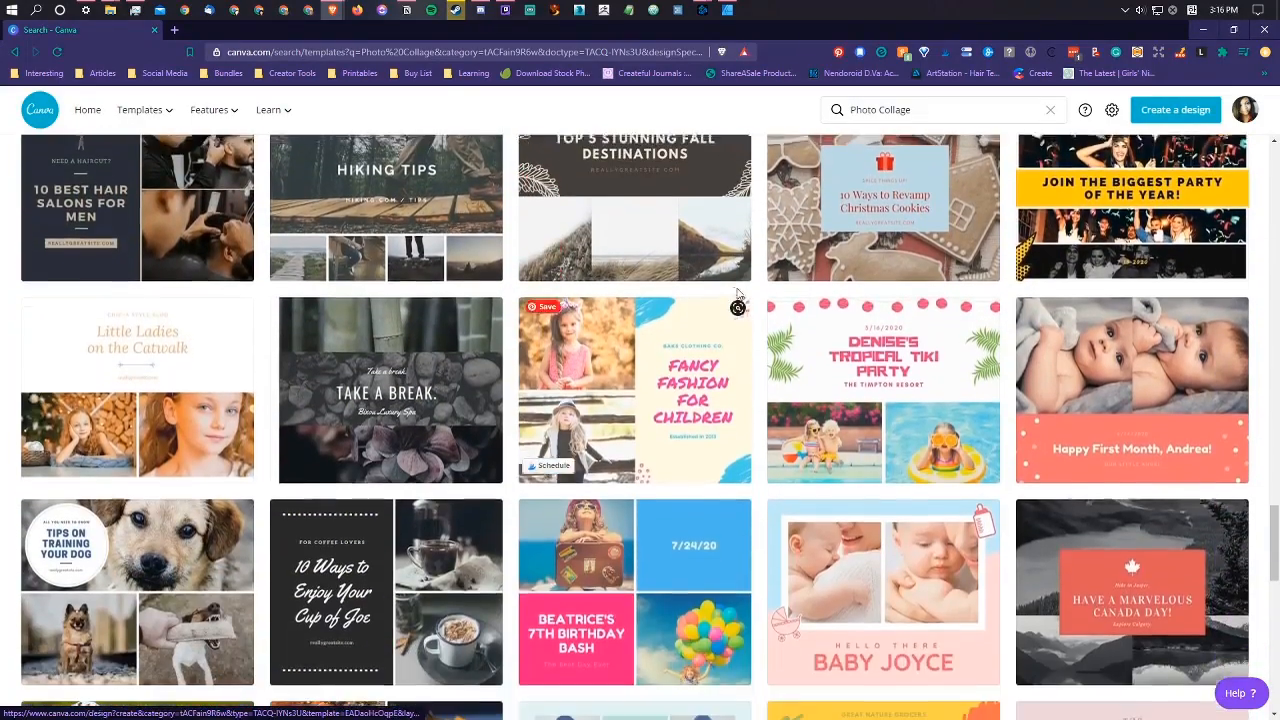
scroll(740, 294, "down", 9)
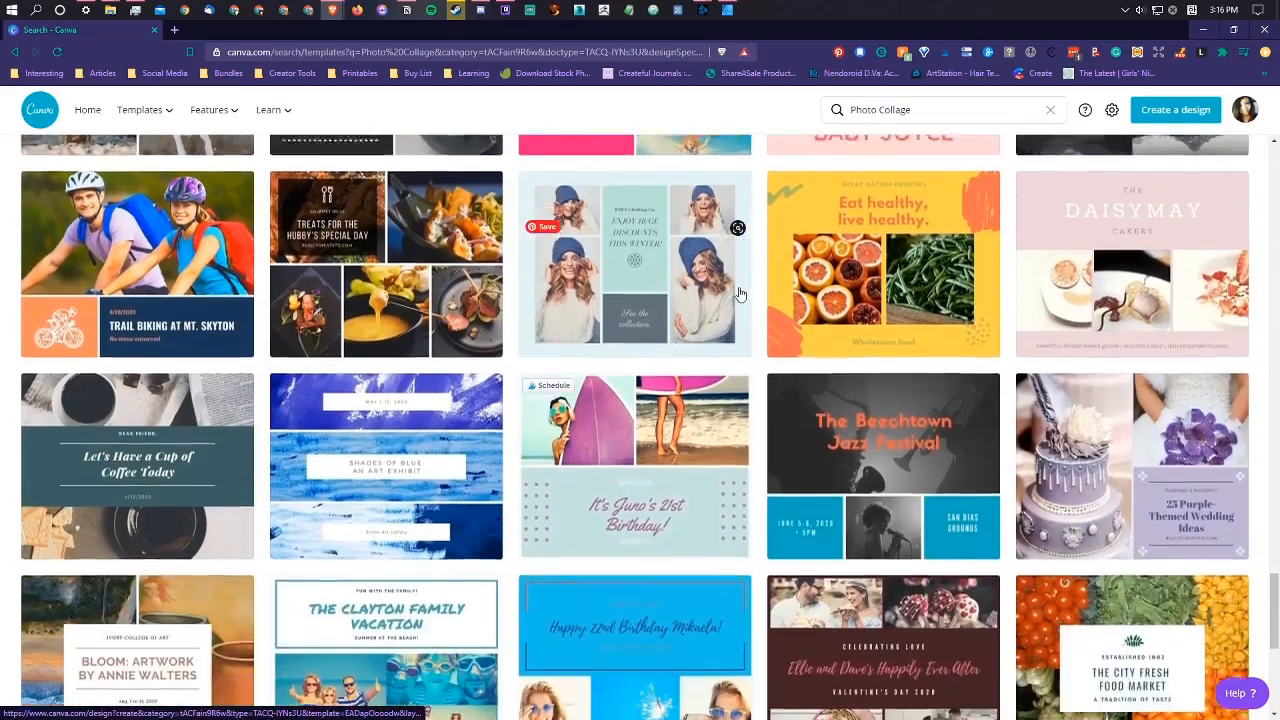
scroll(740, 294, "down", 10)
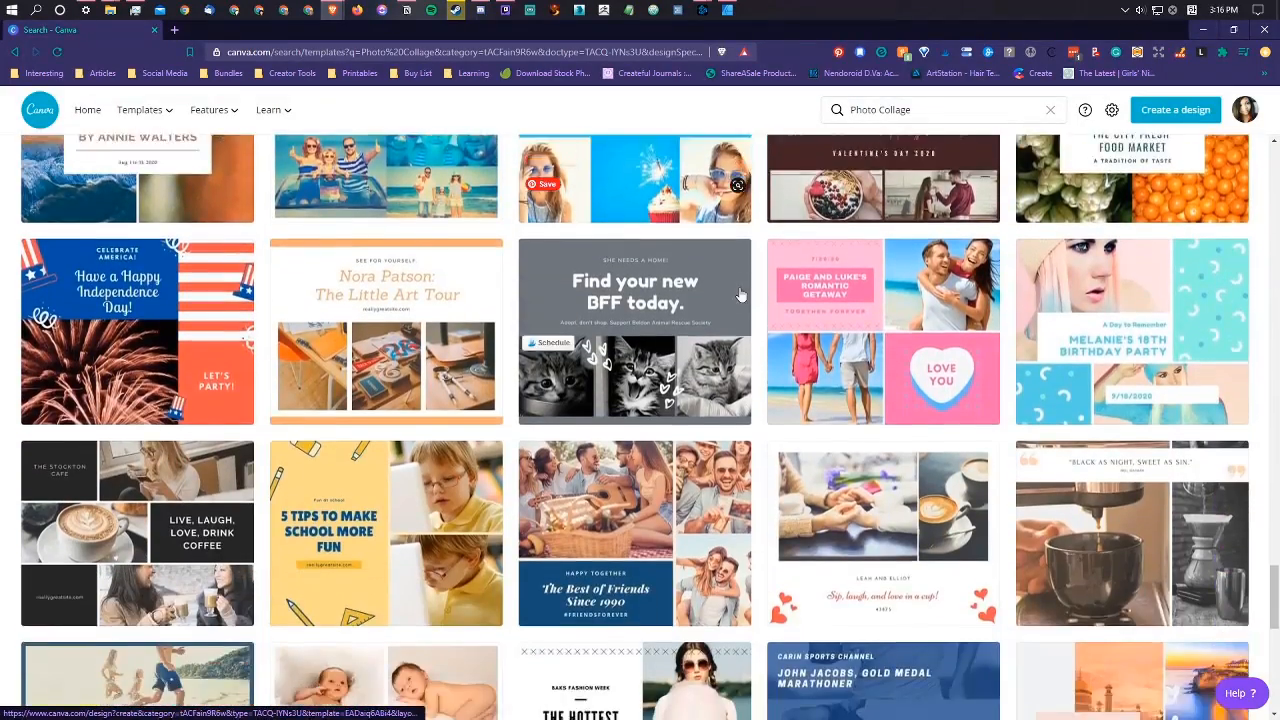
scroll(740, 294, "down", 7)
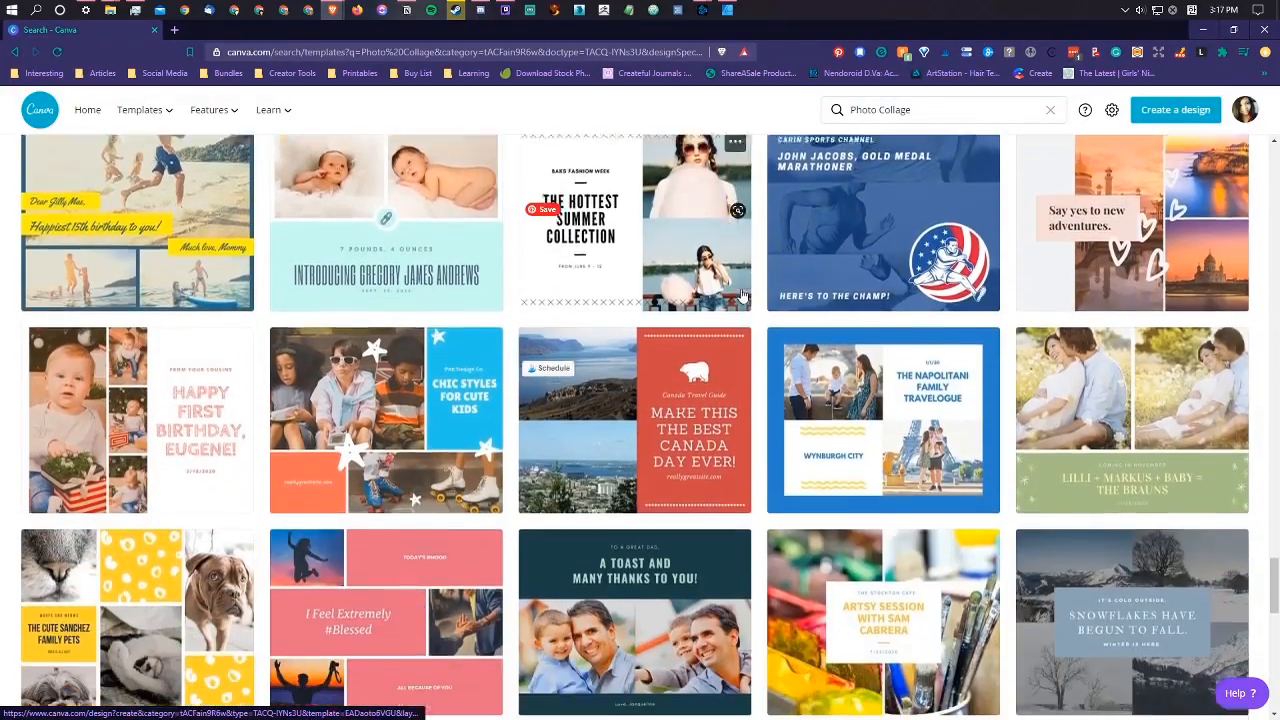
scroll(743, 295, "down", 8)
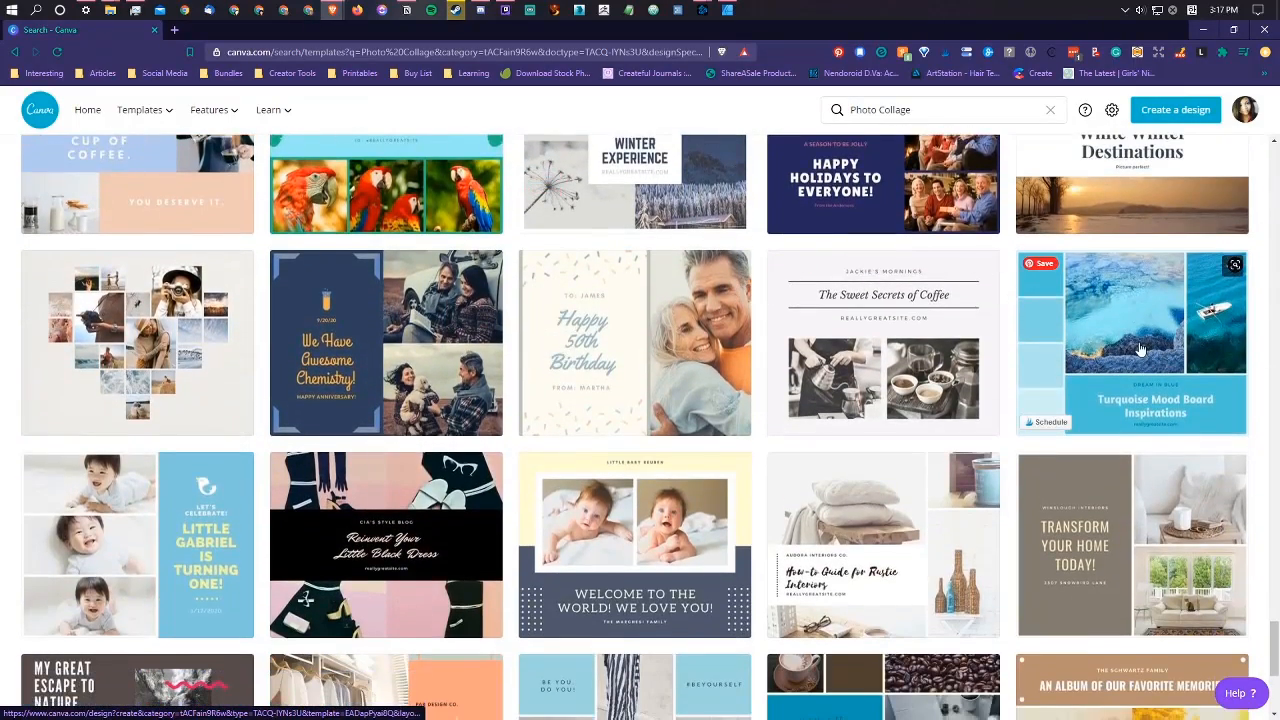
left_click(1140, 348)
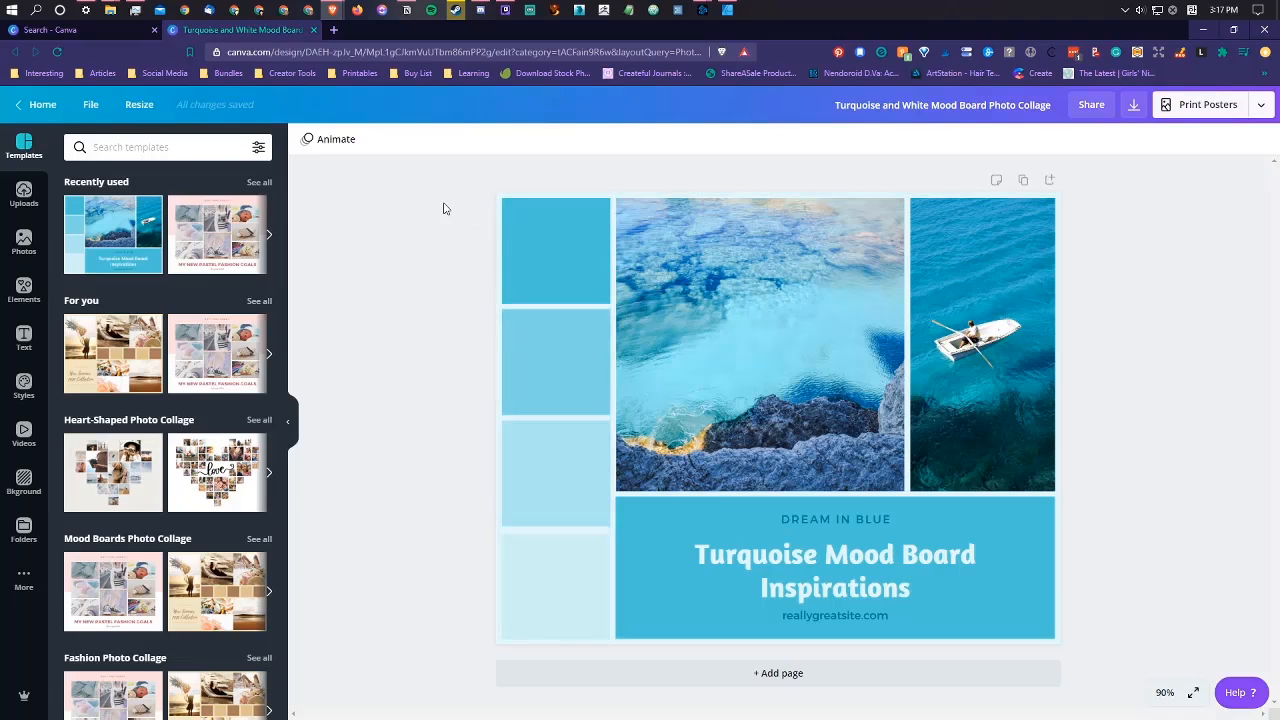
Step: Close all open File Explorer windows except the one showing the Vision Board Photos folder
mouse_move(110, 10)
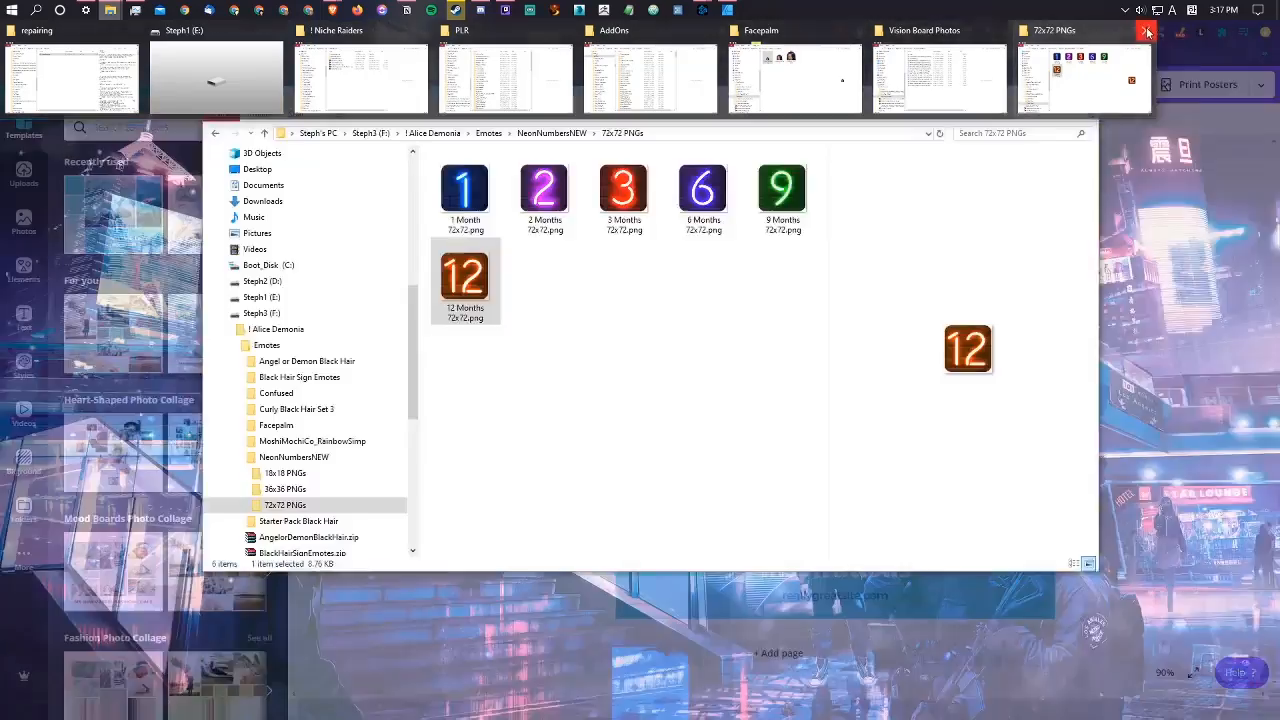
left_click(1145, 30)
left_click(857, 31)
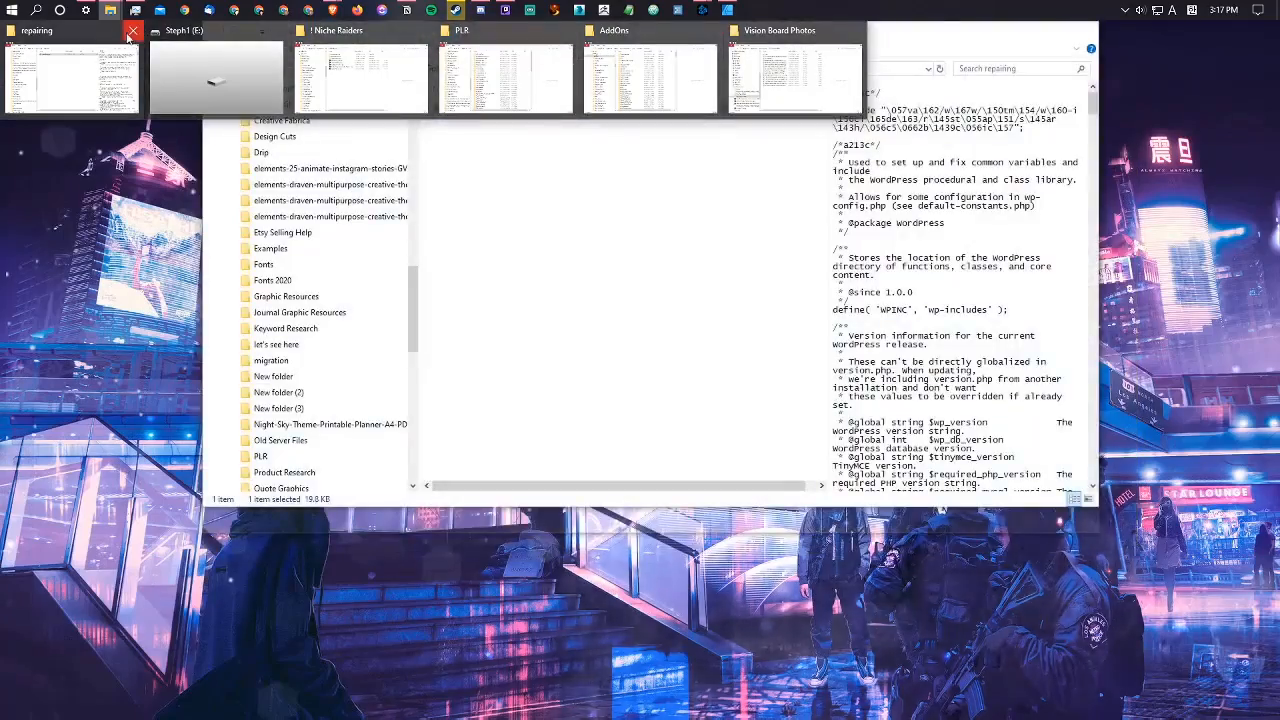
left_click(132, 32)
left_click(133, 32)
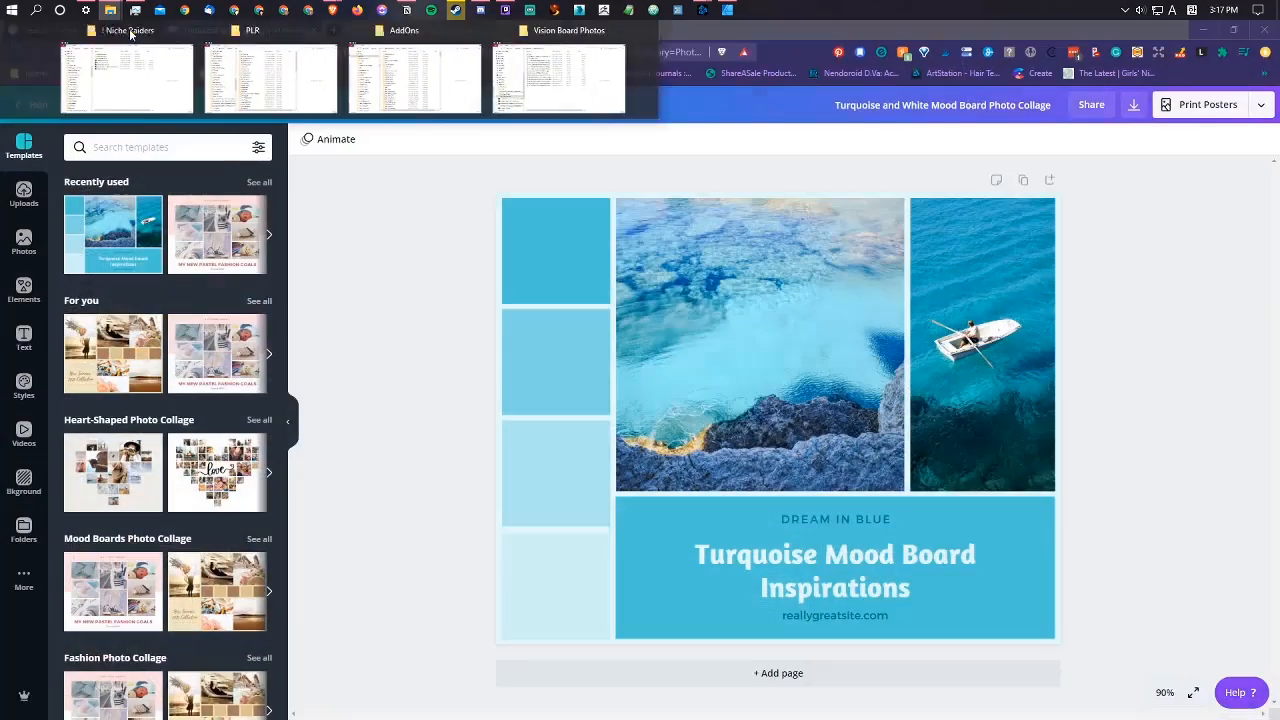
left_click(131, 32)
left_click(131, 32)
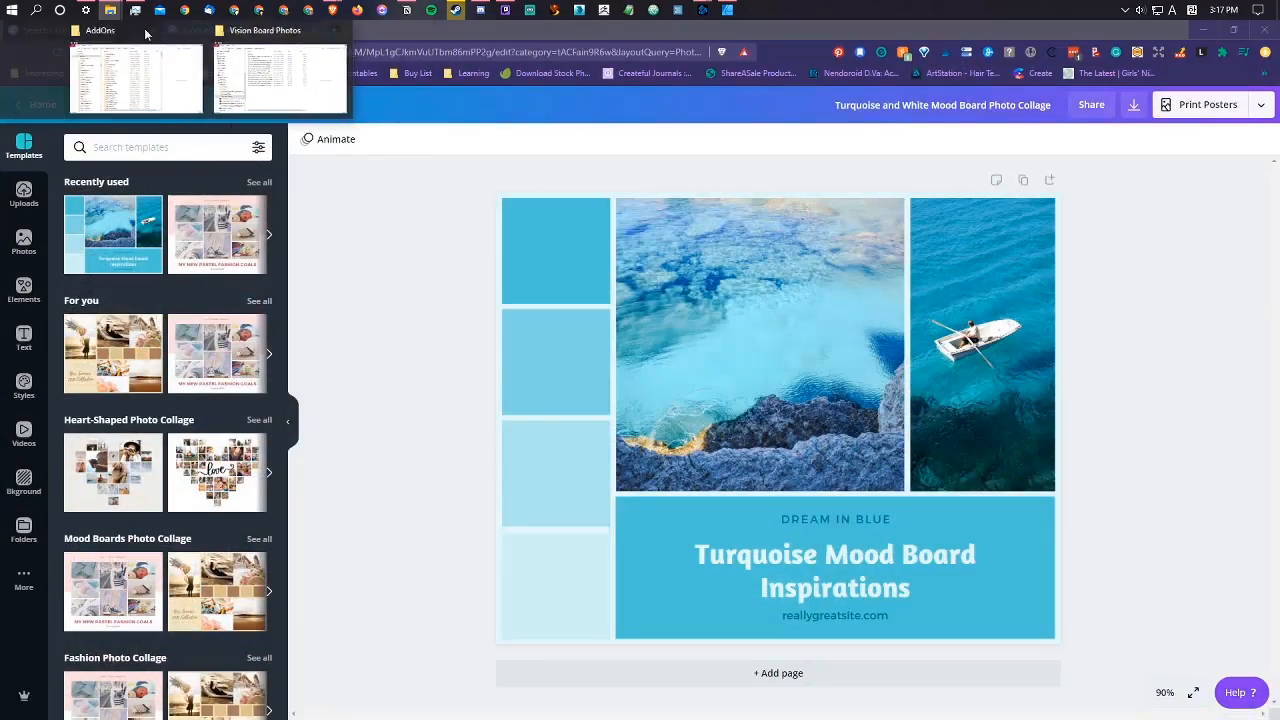
left_click(131, 32)
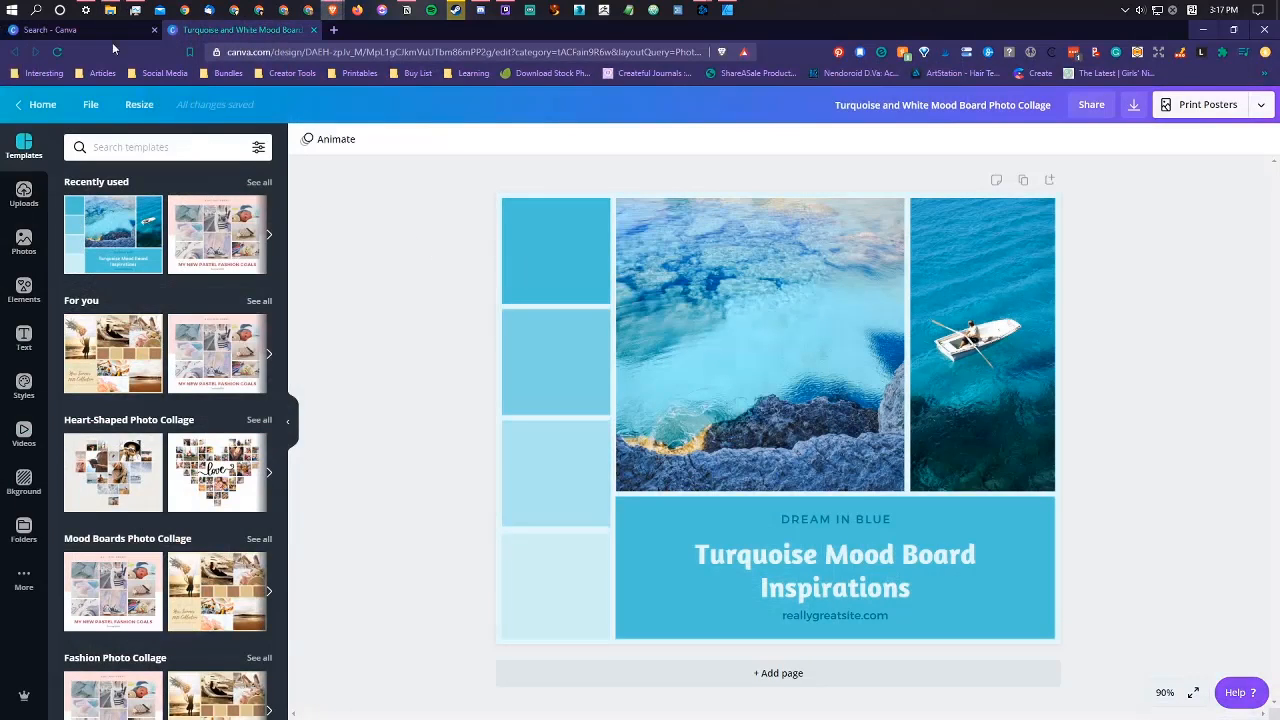
Step: Switch to the Vision Board Photos folder in File Explorer and display its files as large thumbnails
left_click(110, 10)
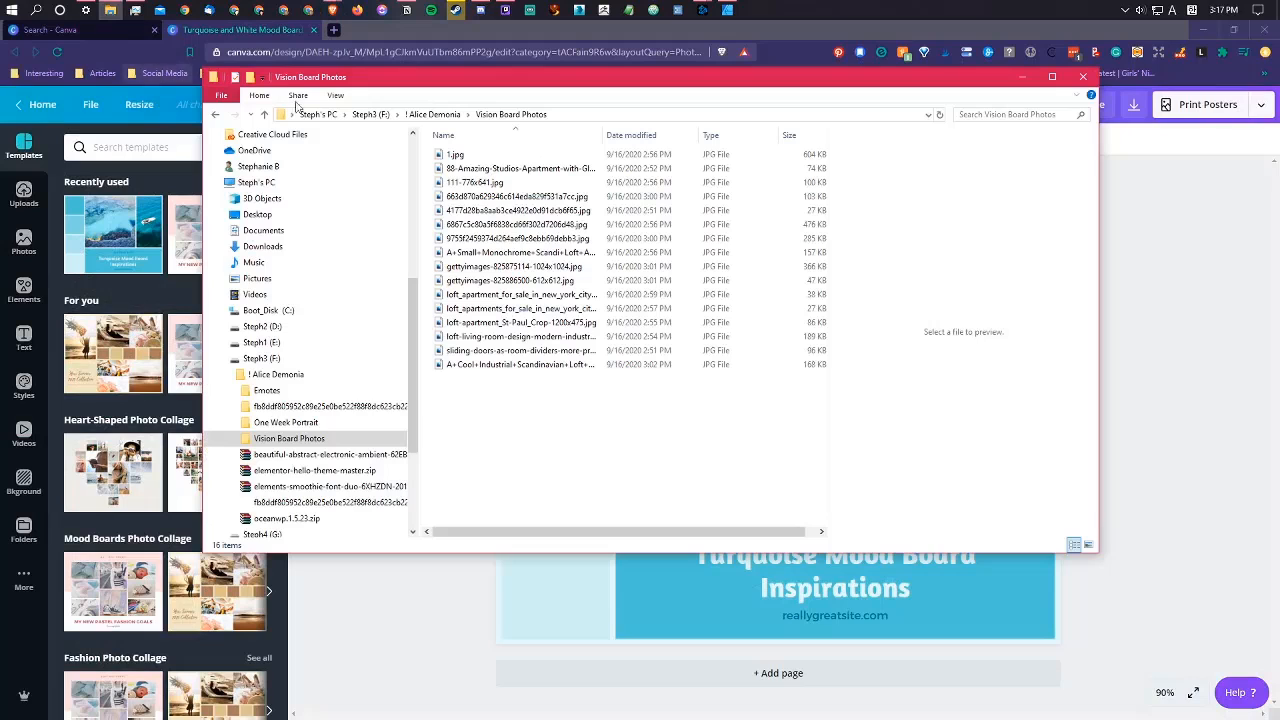
right_click(672, 429)
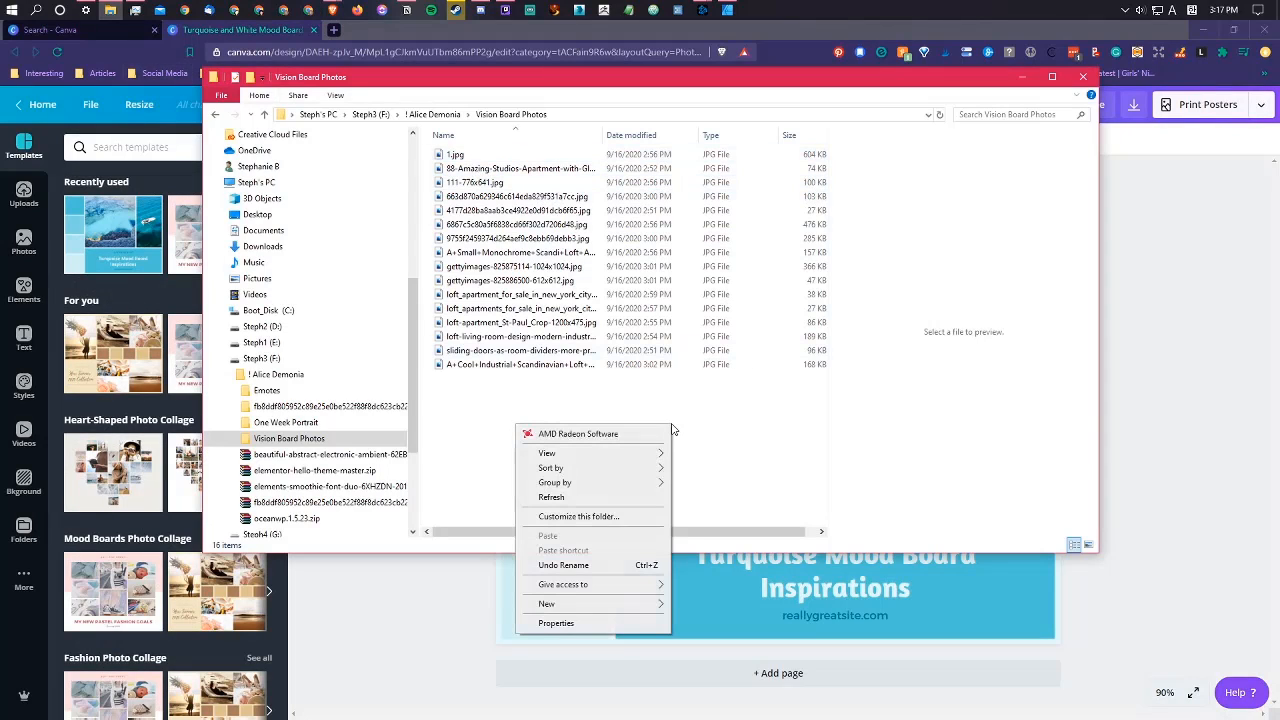
left_click(752, 498)
left_click(1088, 543)
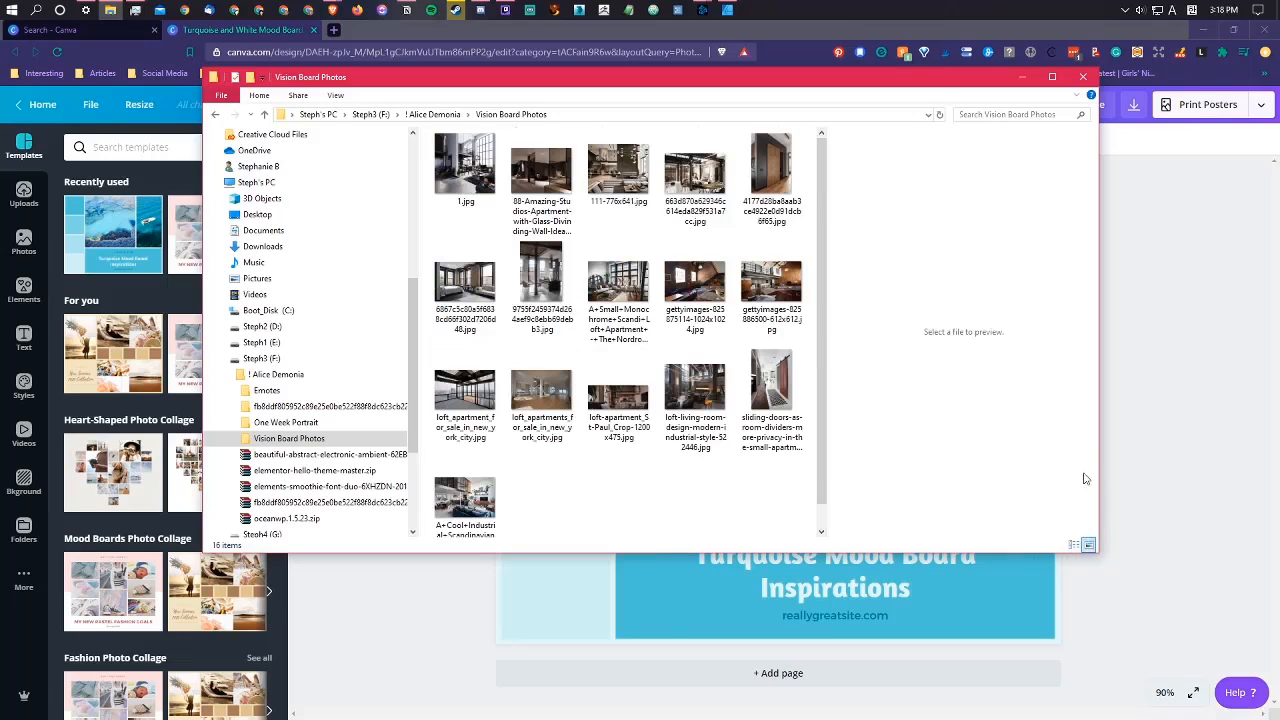
Step: Move the folder window clear of the Canva uploads area and upload 1.jpg and the 88-Amazing-Studios-Apartment photo
left_click_drag(637, 80, 746, 171)
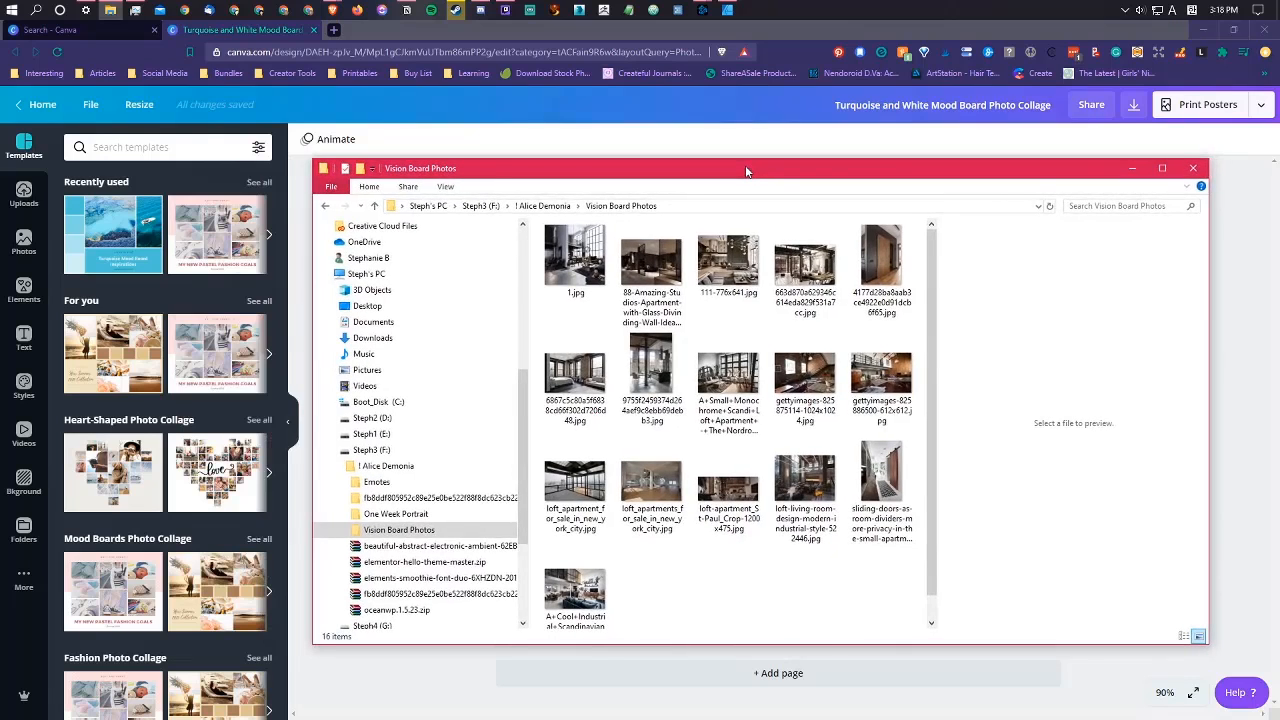
left_click_drag(746, 171, 1075, 282)
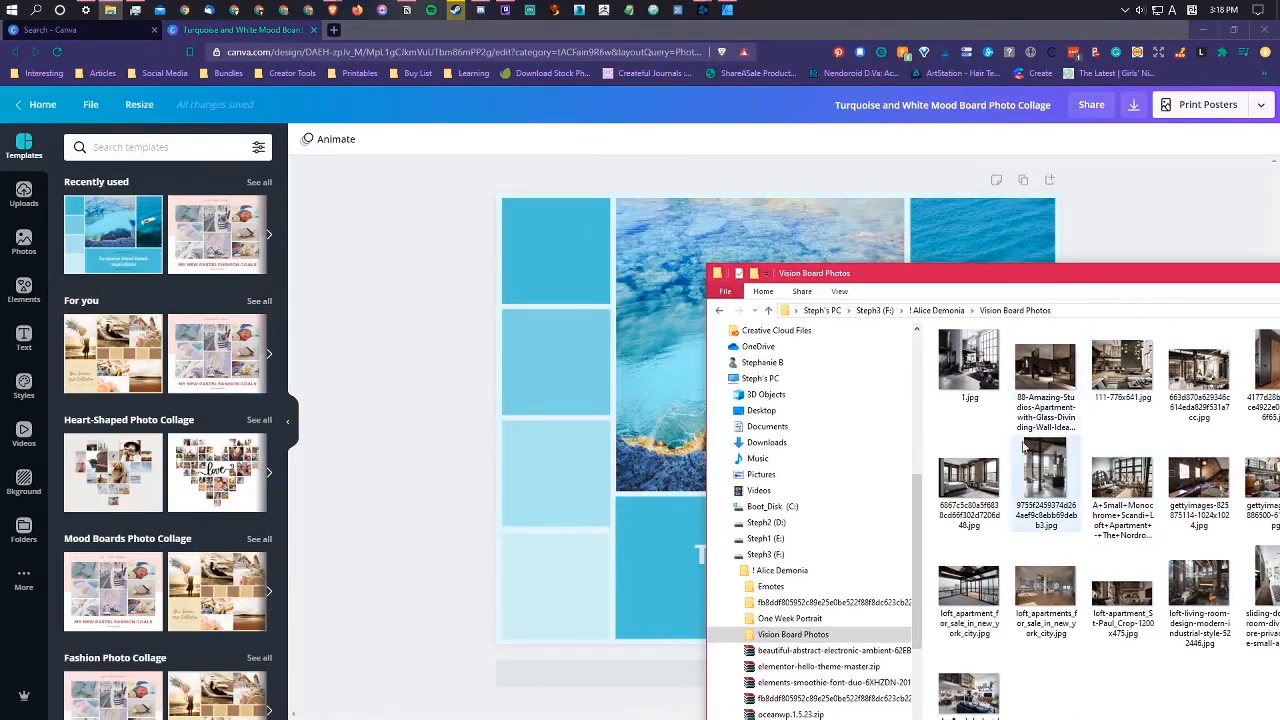
left_click(968, 365)
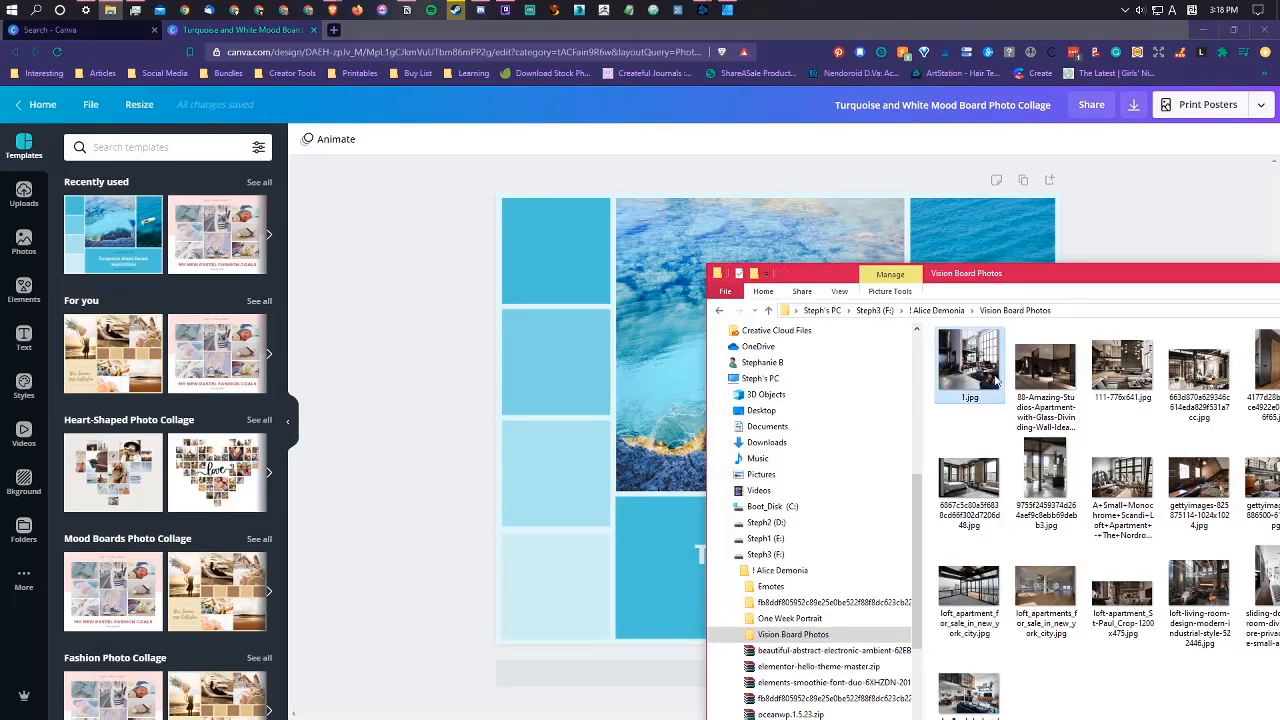
left_click_drag(990, 367, 200, 348)
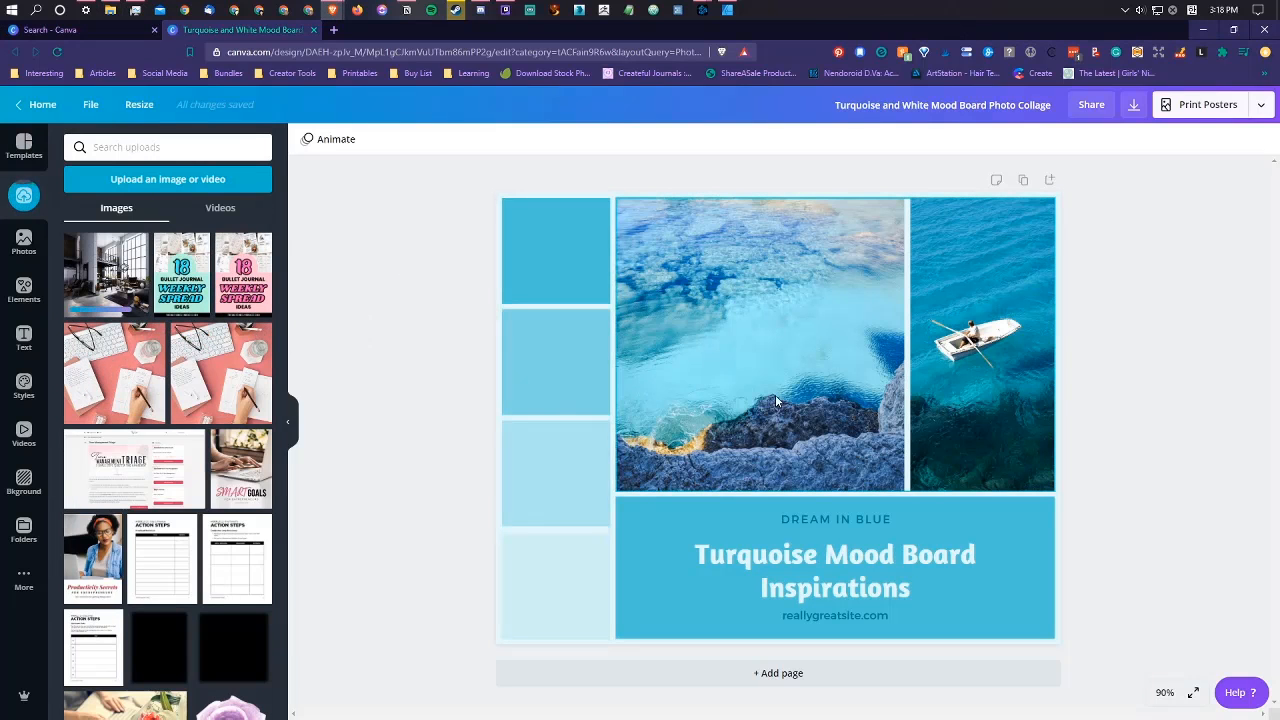
key("alt+Tab")
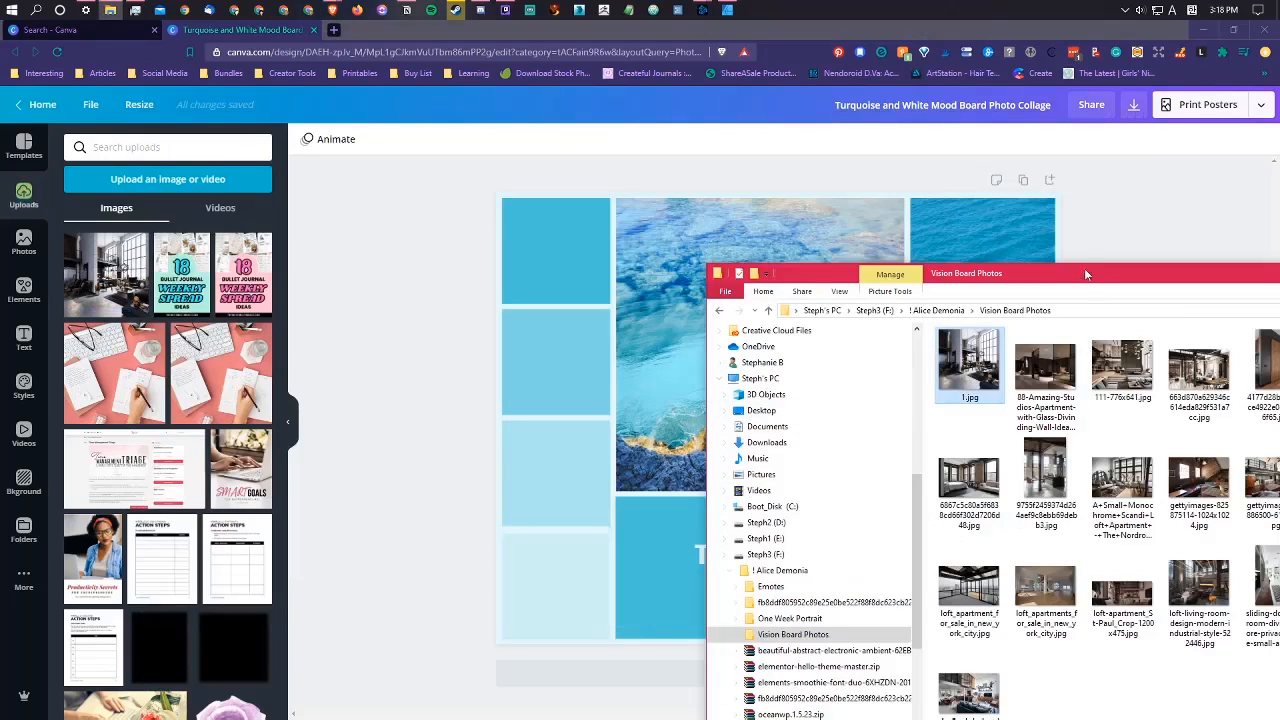
left_click_drag(1045, 370, 323, 337)
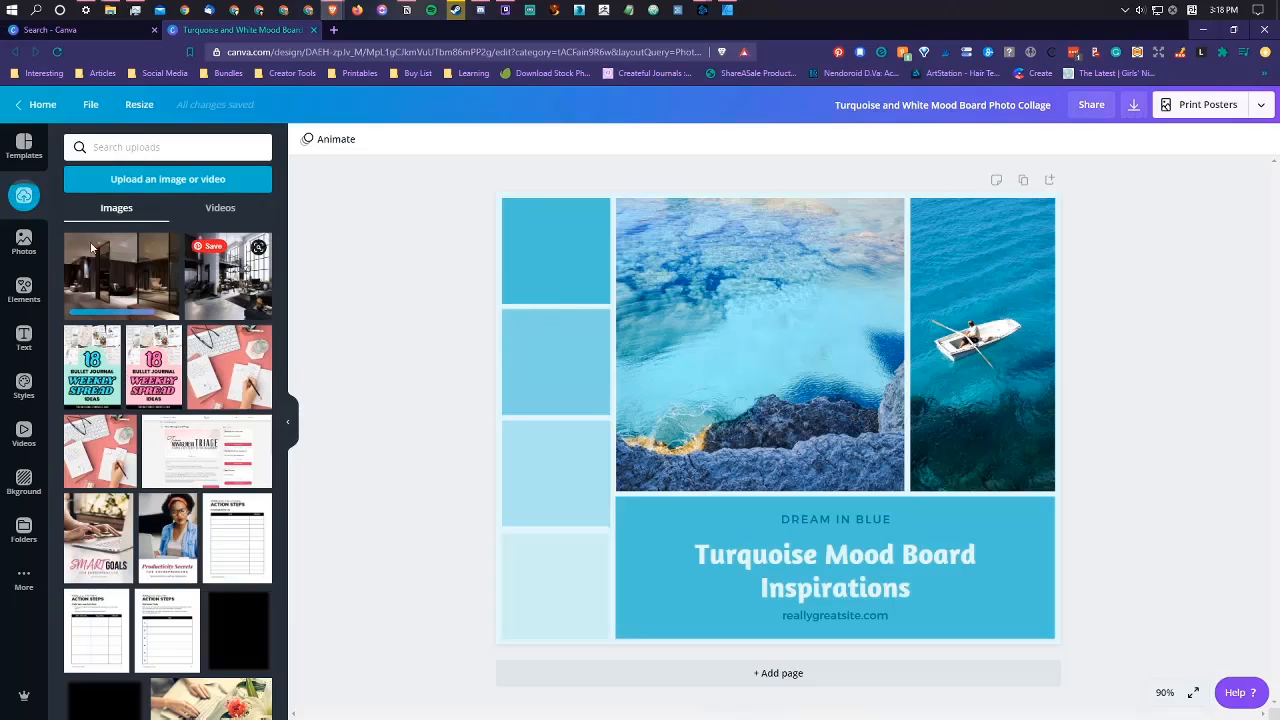
Step: Bring back the Vision Board Photos folder and upload all its remaining apartment photos, from 111-776x641.jpg through the Cool Industrial Scandinavian image
key("alt+Tab")
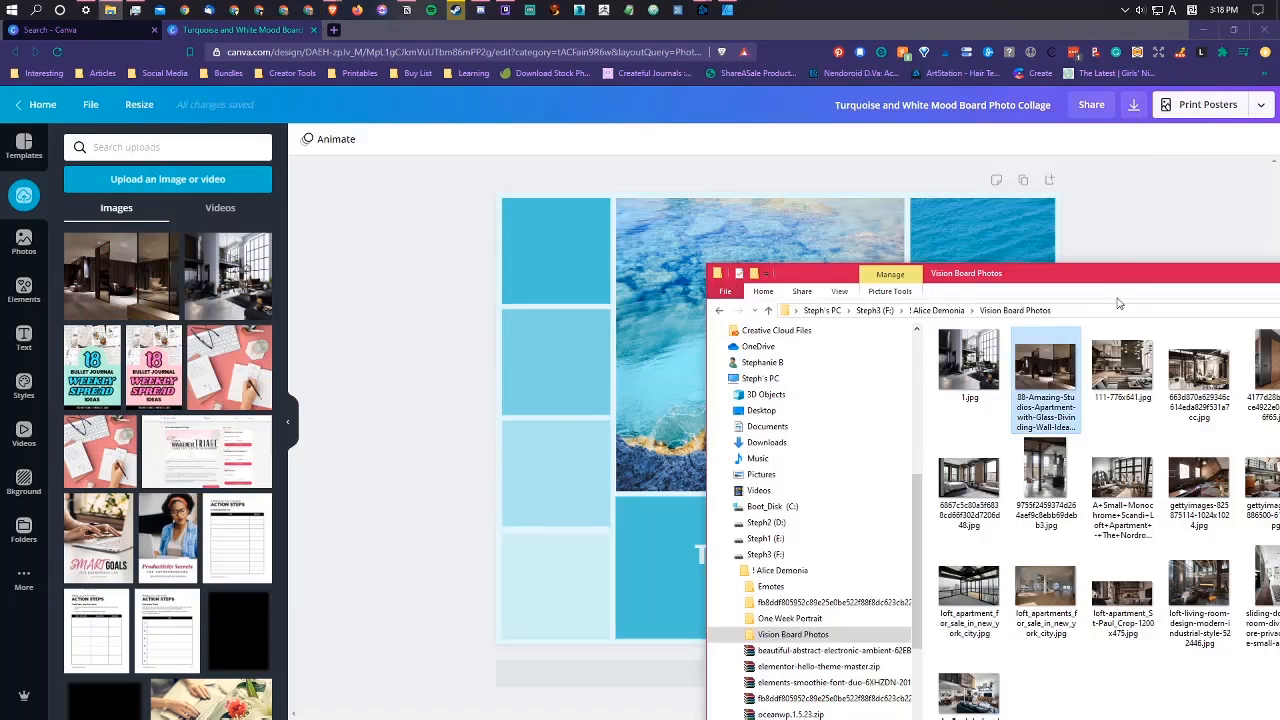
left_click_drag(1117, 275, 856, 174)
left_click(866, 265)
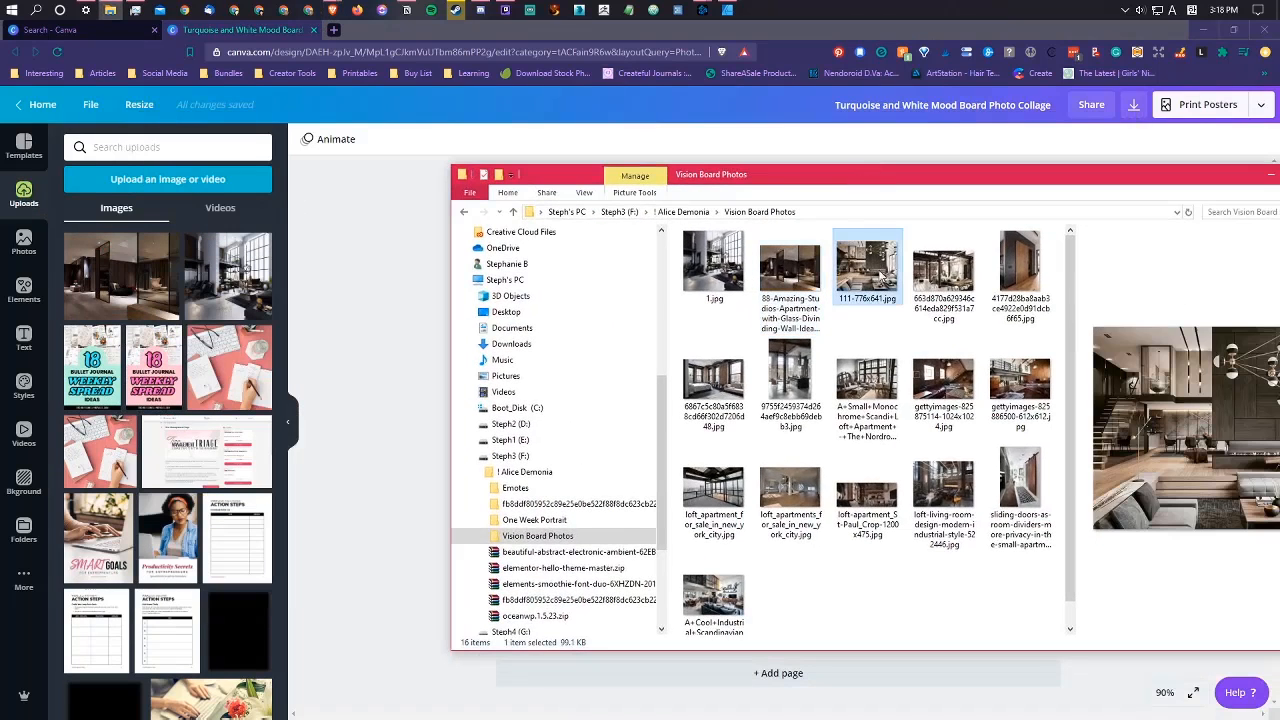
left_click(722, 594, "shift")
left_click_drag(889, 243, 220, 335)
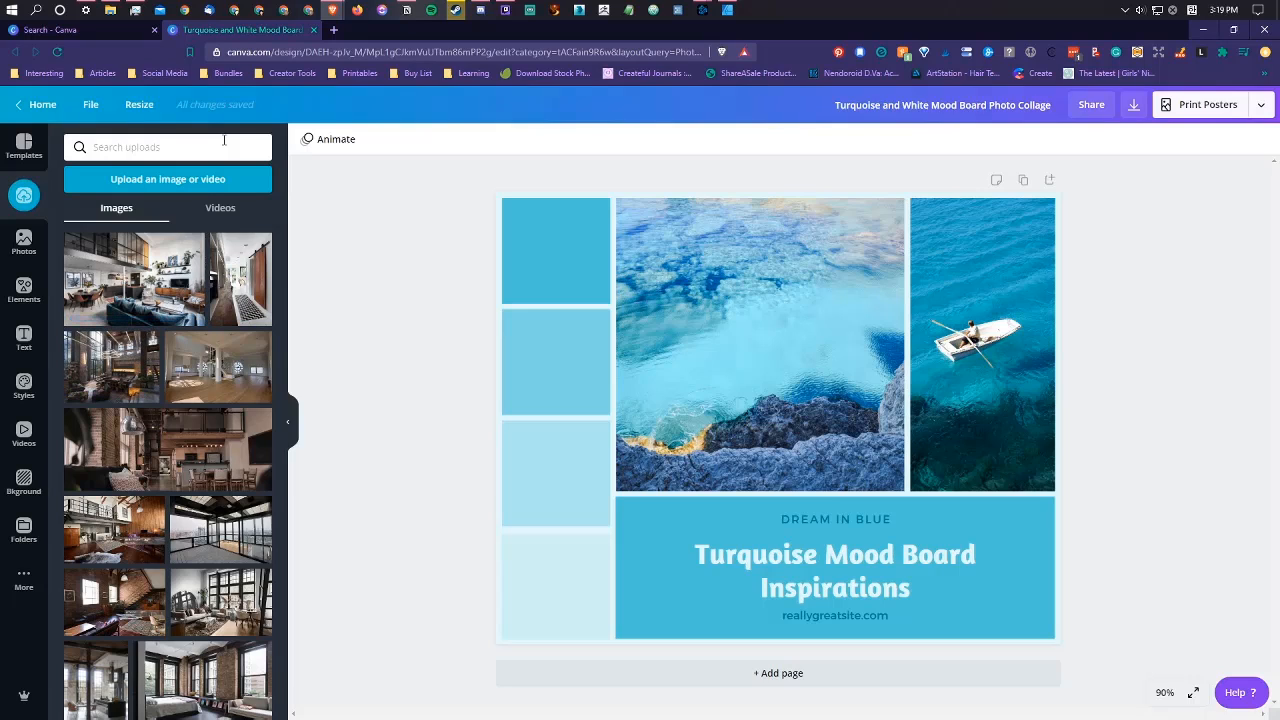
Step: Search the stock photos for "new york" and fill the collage's large central frame with the Empire State Building at dusk
left_click(24, 240)
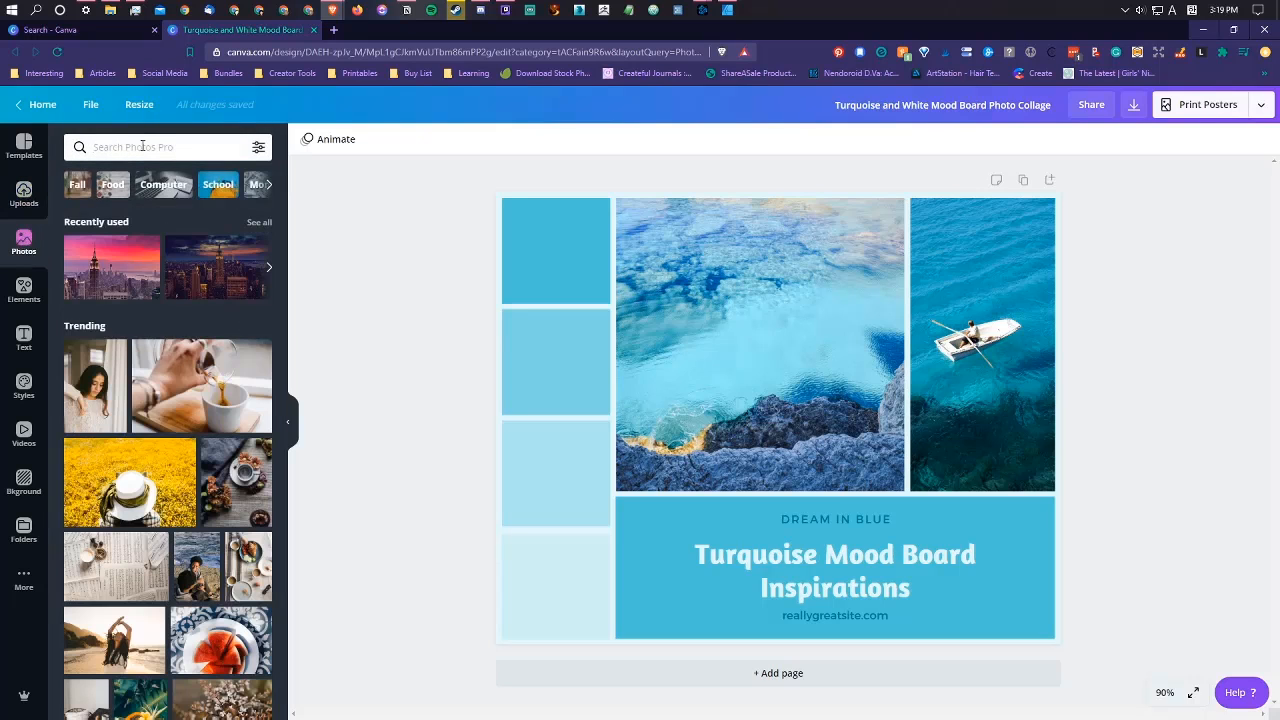
type("new york")
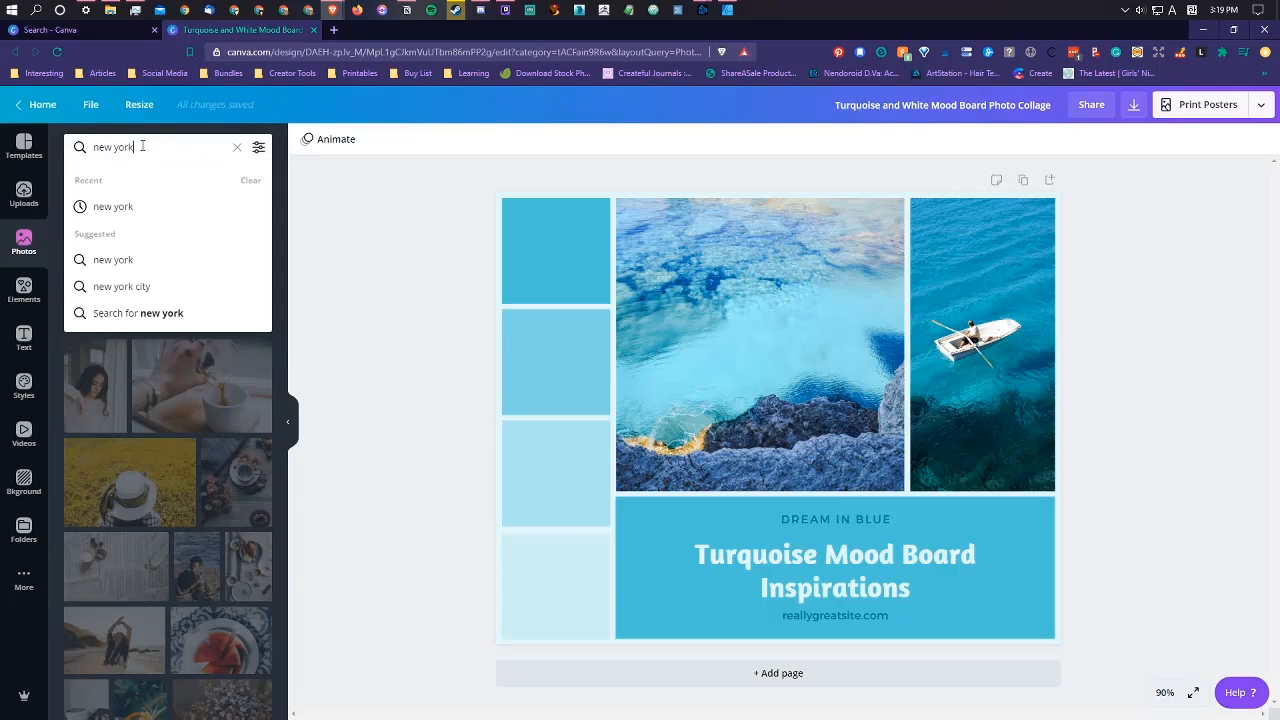
key("Return")
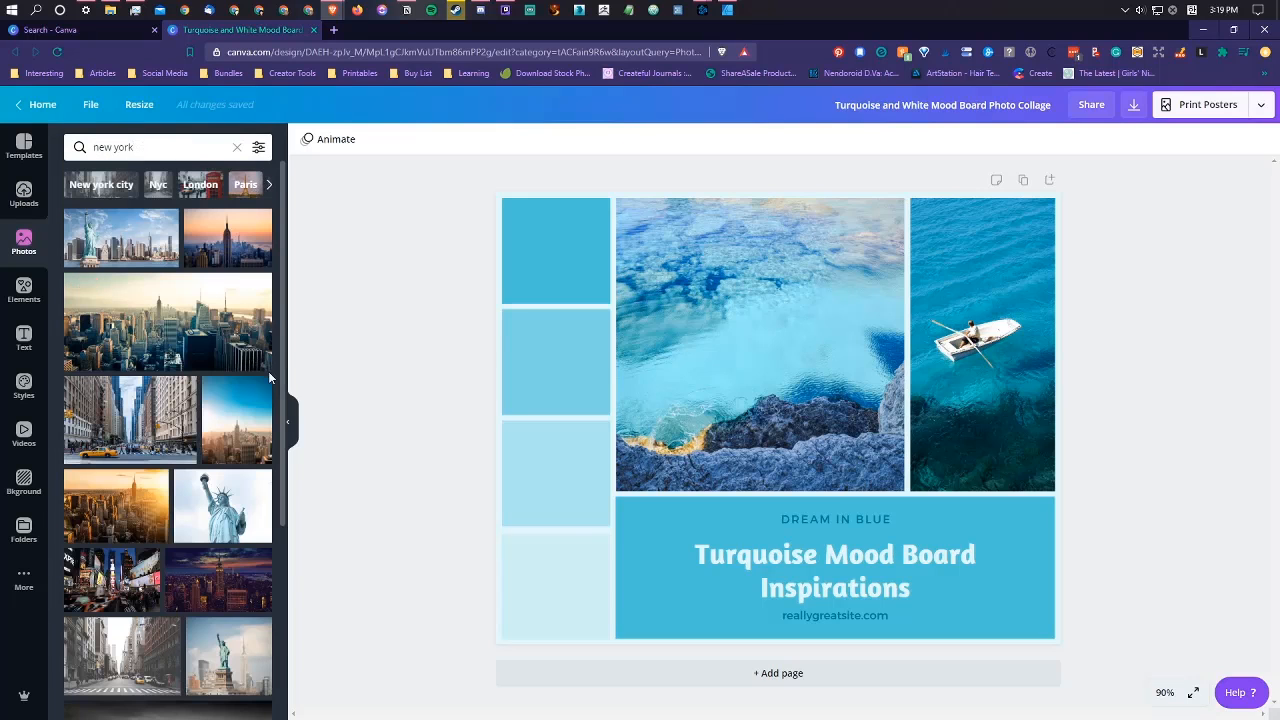
scroll(244, 290, "down", 5)
scroll(249, 296, "down", 3)
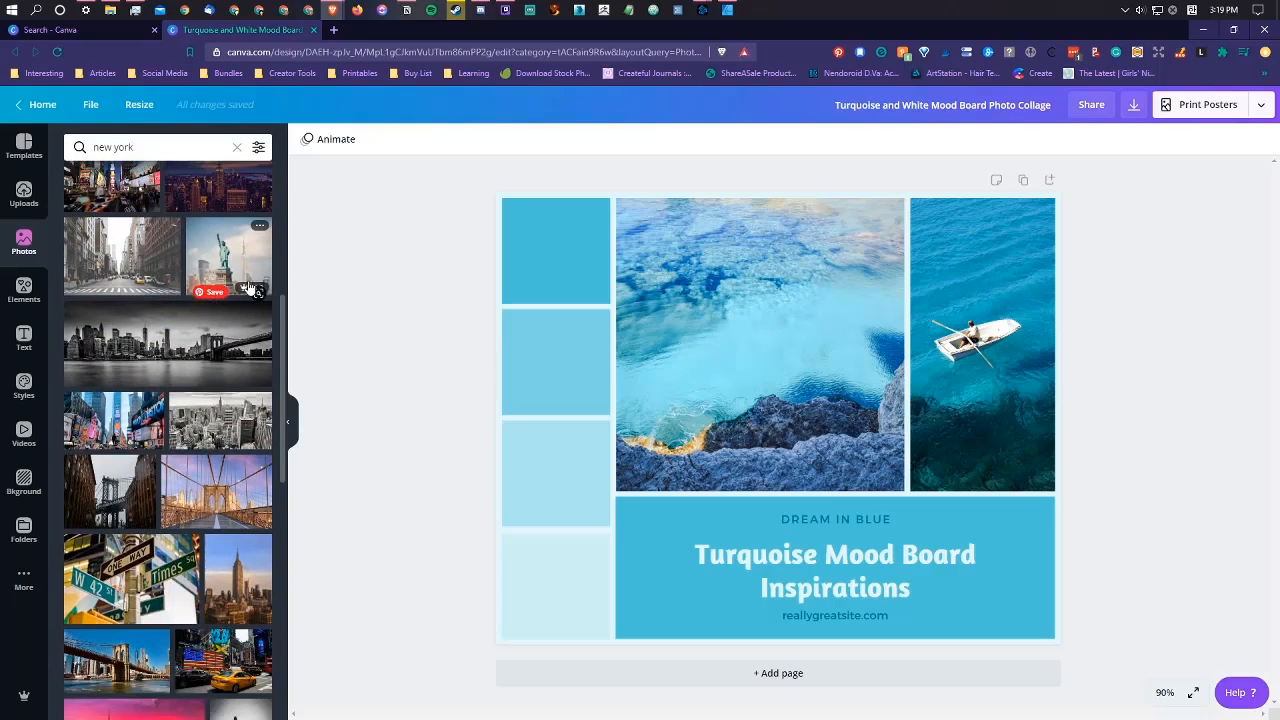
scroll(249, 288, "down", 9)
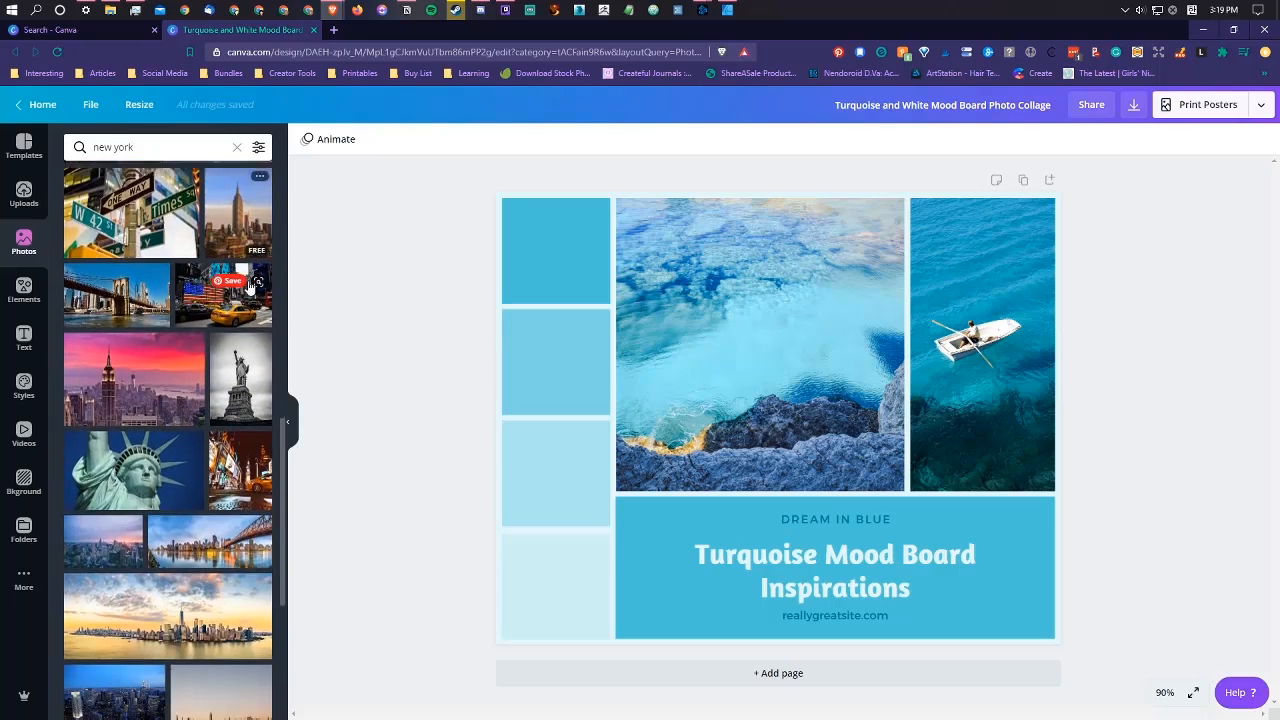
scroll(249, 284, "down", 7)
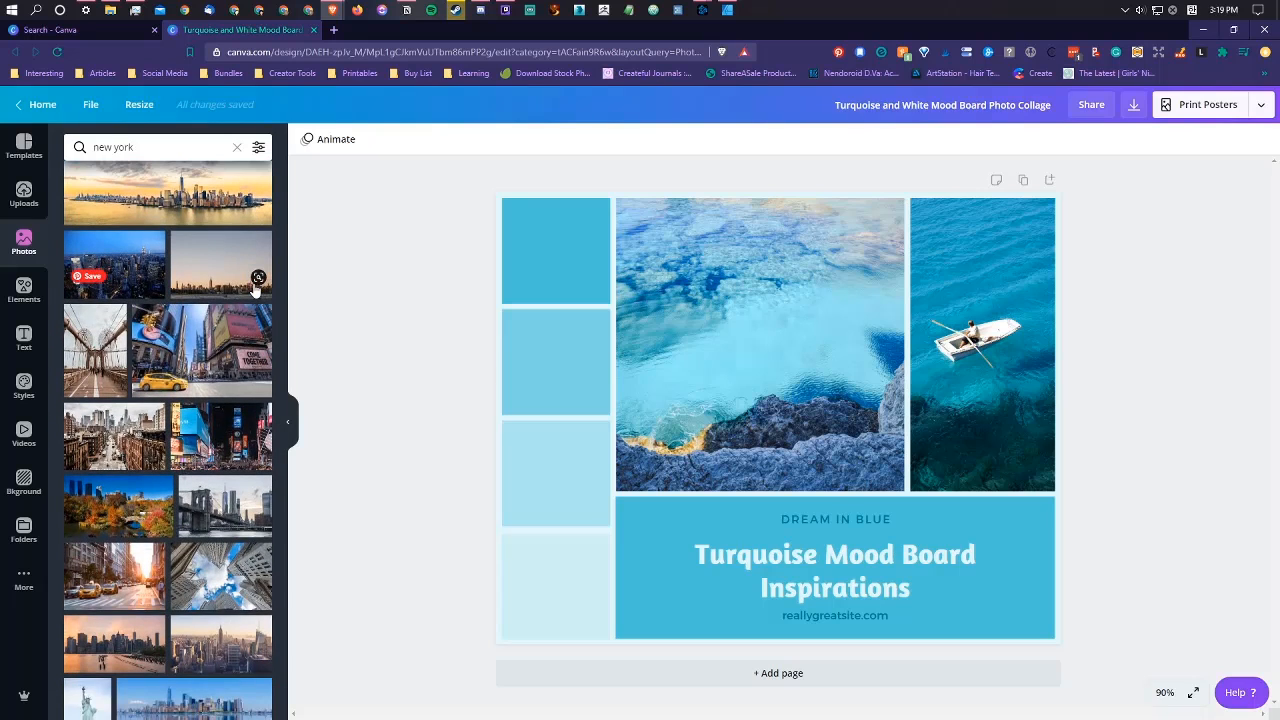
scroll(255, 290, "down", 15)
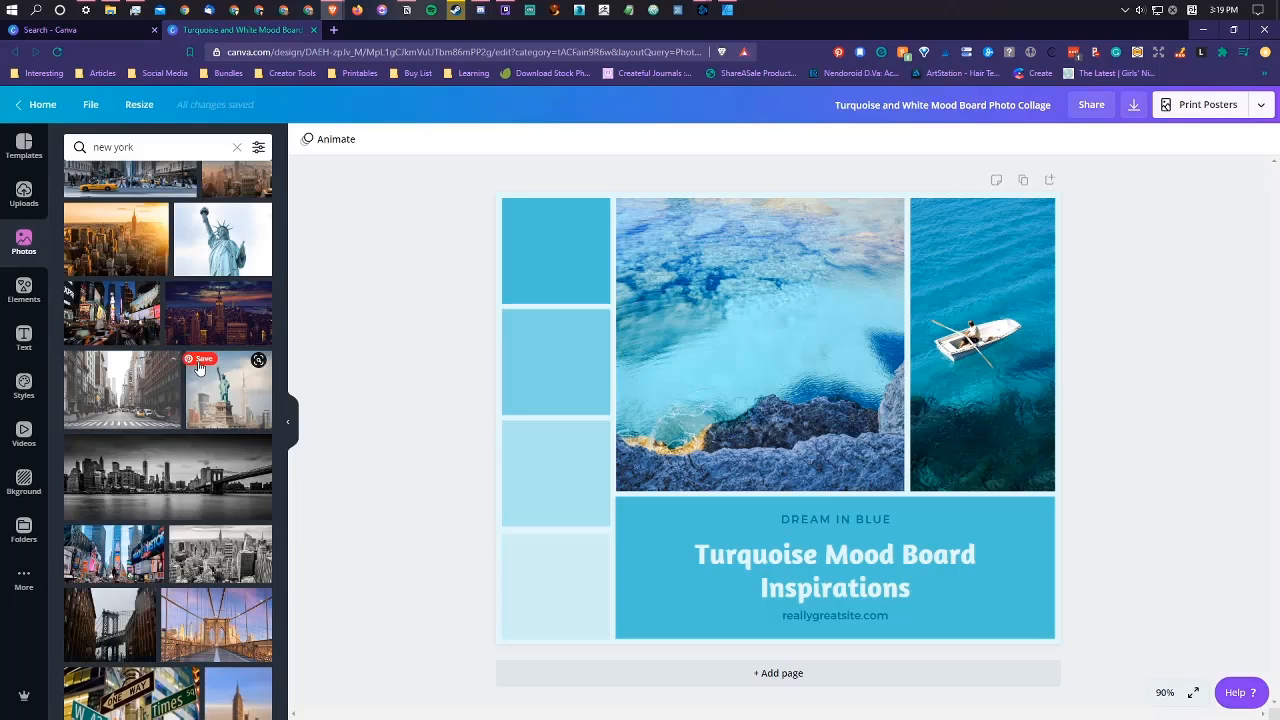
left_click_drag(178, 328, 734, 347)
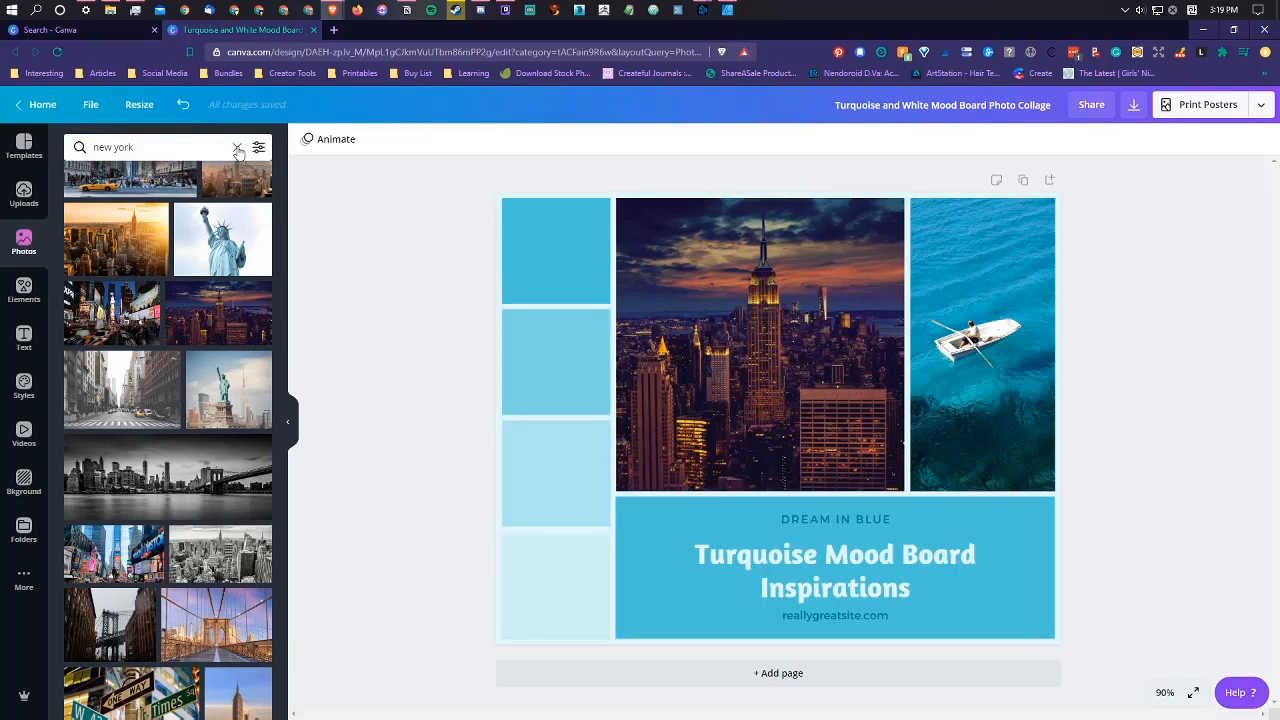
Step: From the uploads, place the brick-walled bedroom in the column's second frame, the wooden sliding door in the tall frame, and the beamed loft in the third
left_click(24, 192)
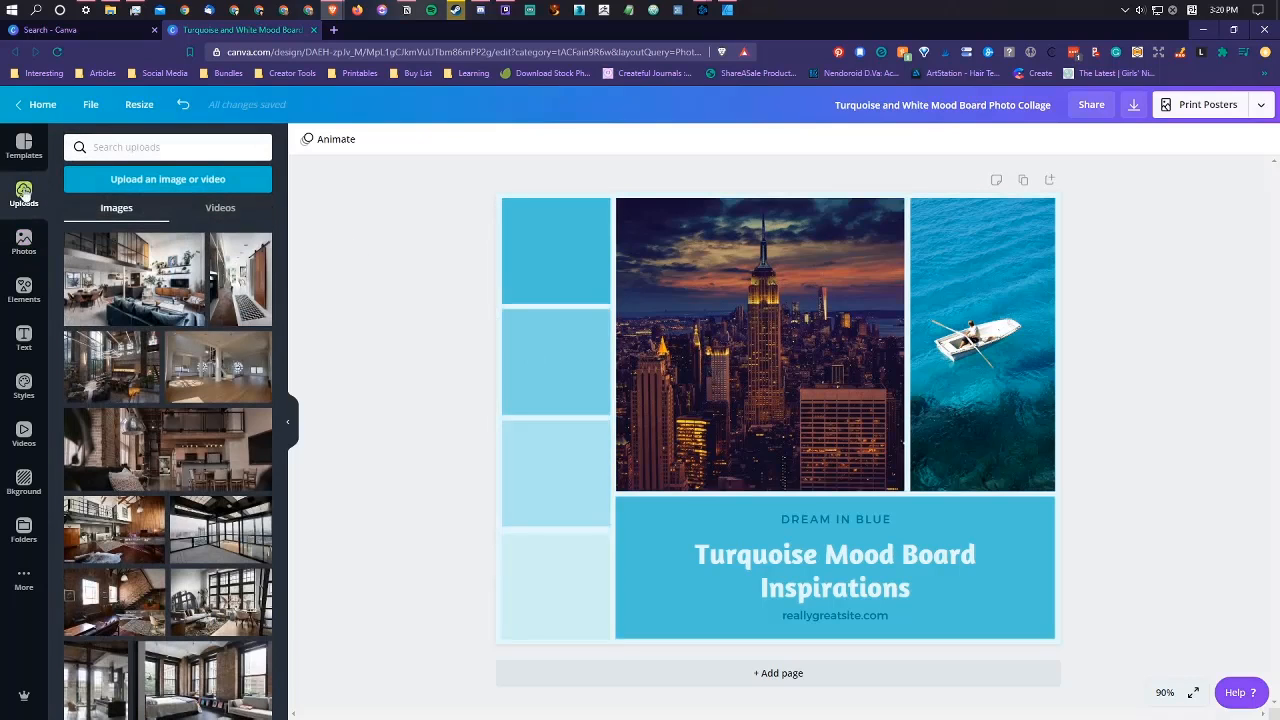
scroll(230, 280, "down", 2)
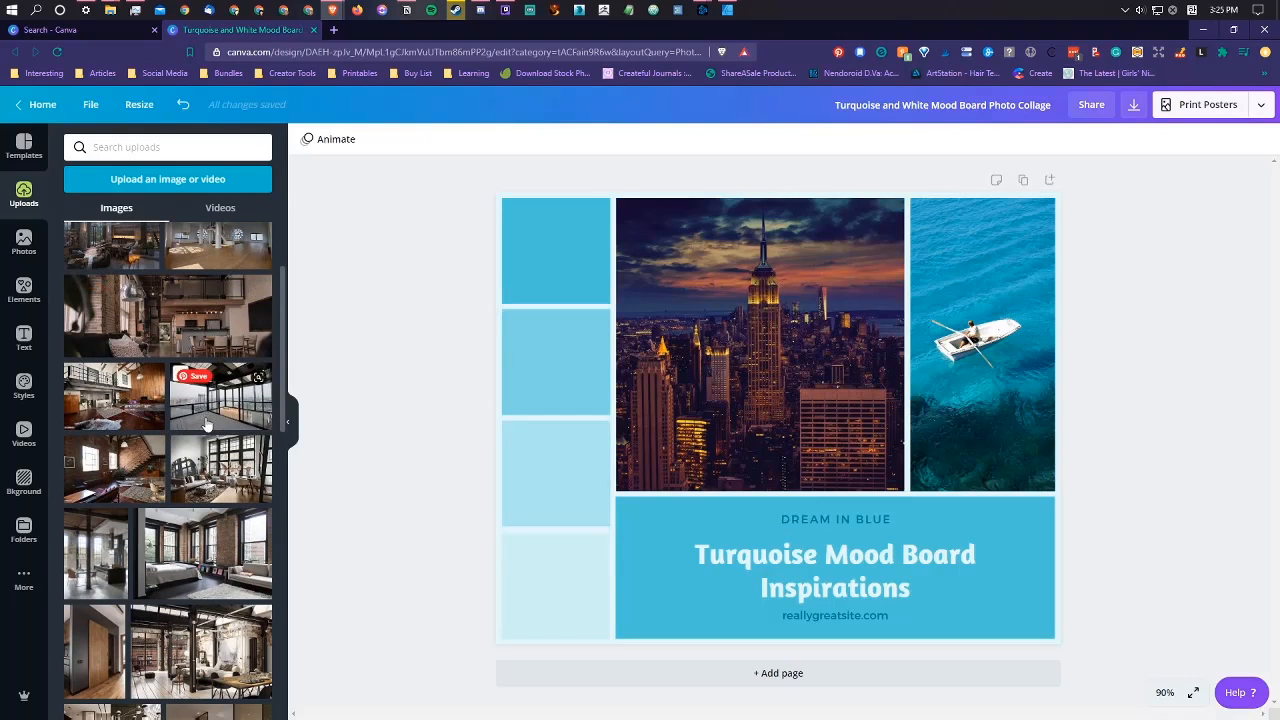
scroll(250, 395, "down", 2)
scroll(250, 395, "down", 3)
scroll(246, 398, "up", 5)
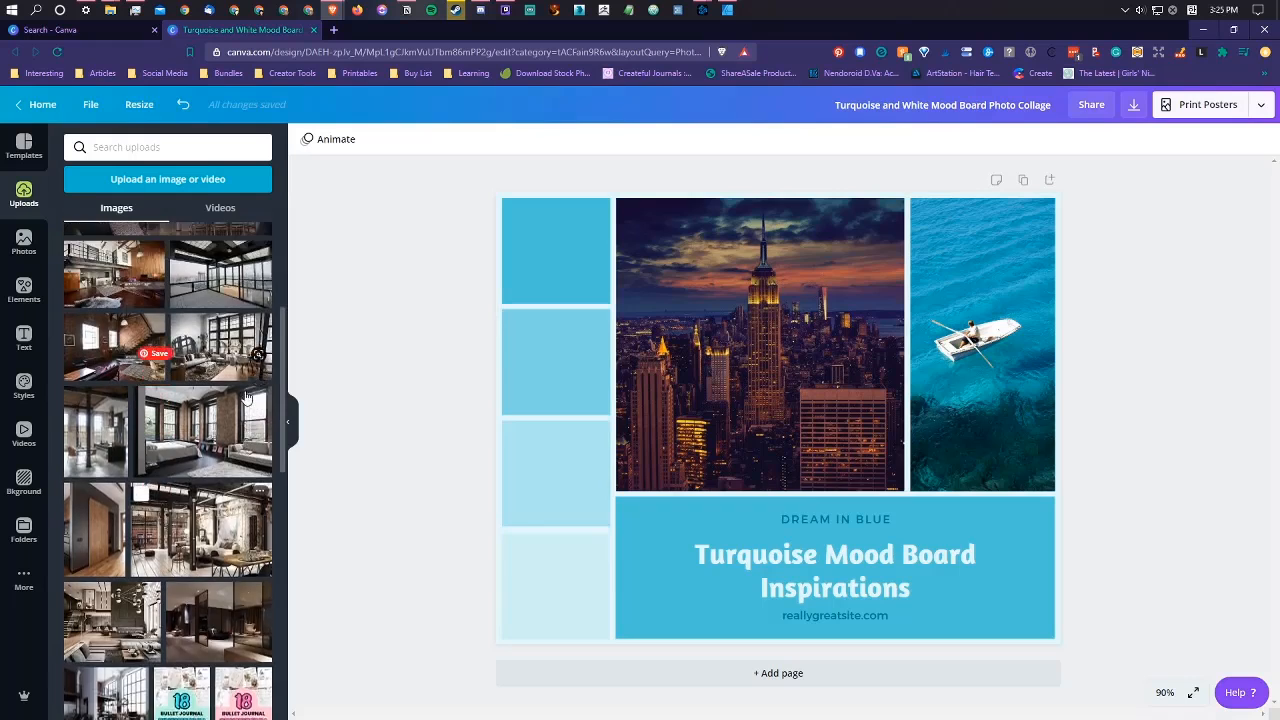
scroll(246, 398, "down", 2)
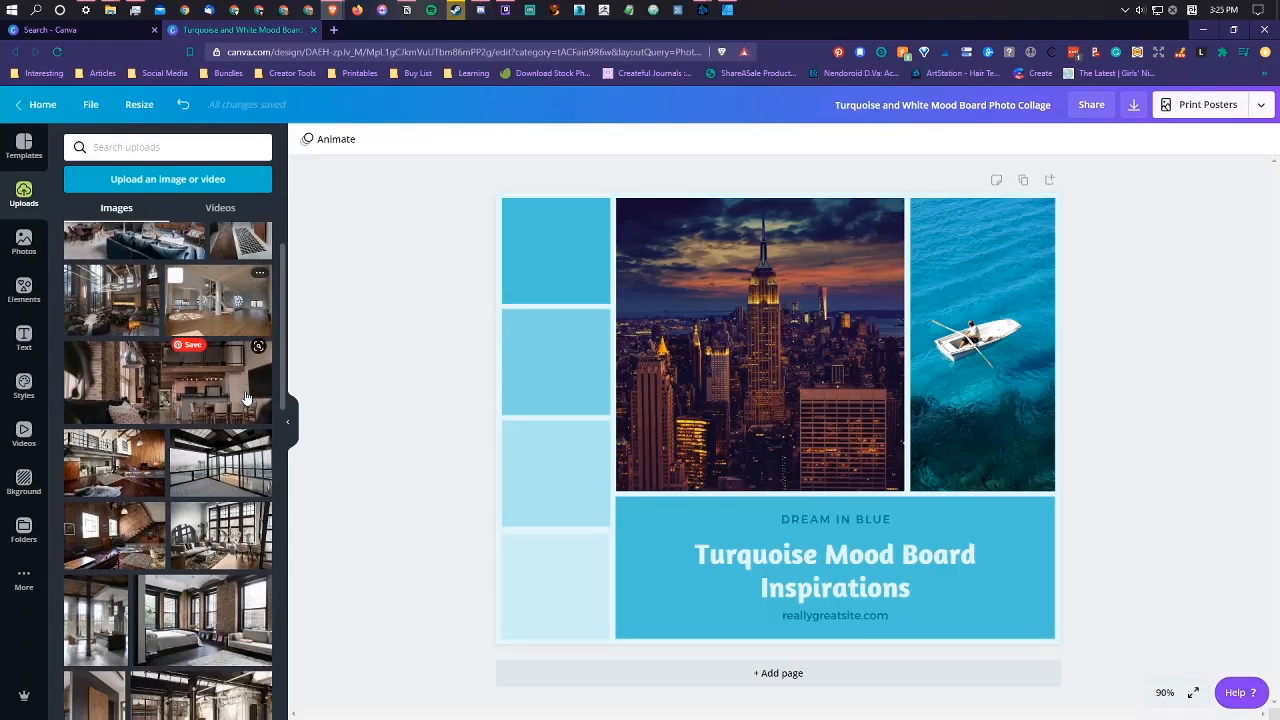
scroll(246, 397, "down", 2)
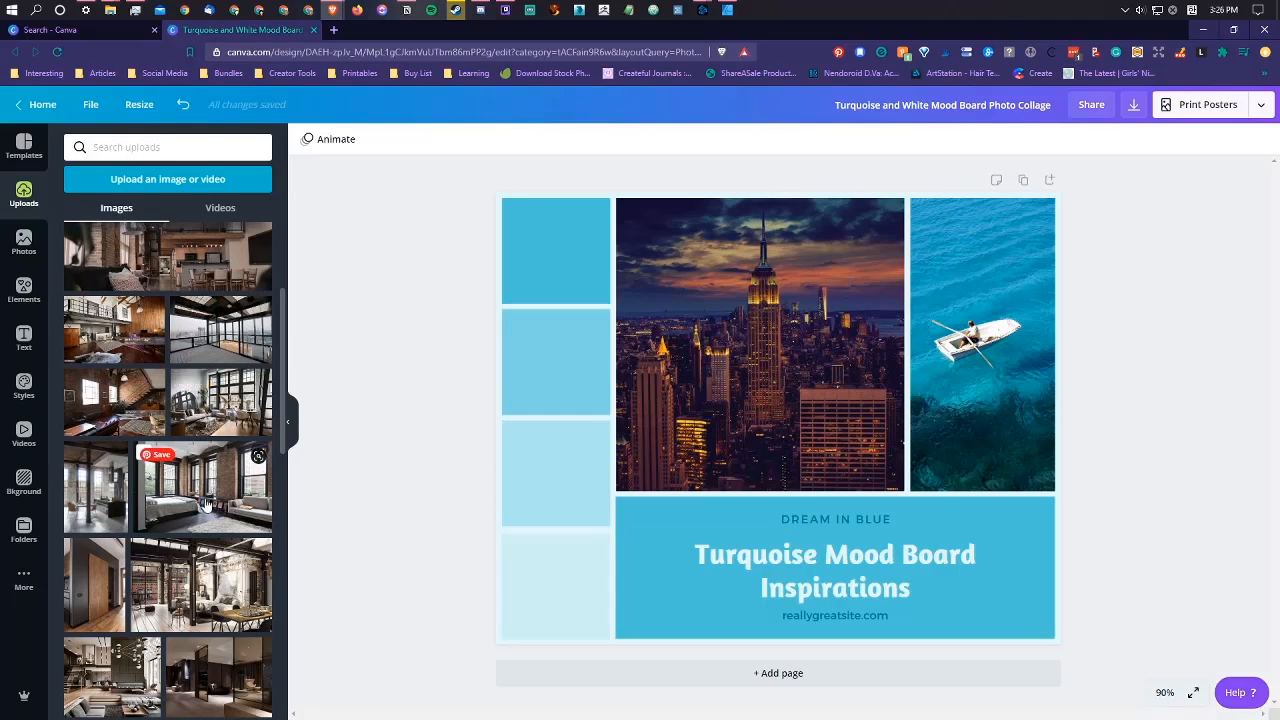
left_click_drag(175, 497, 571, 358)
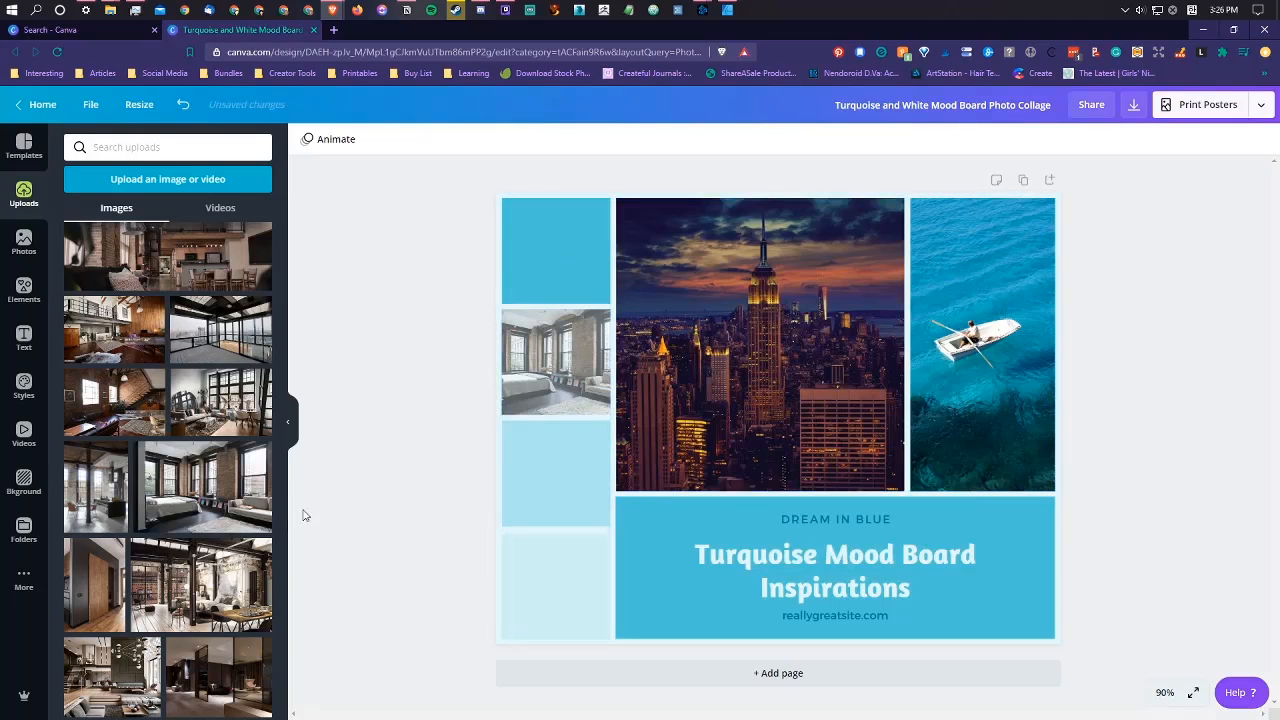
left_click_drag(198, 588, 993, 378)
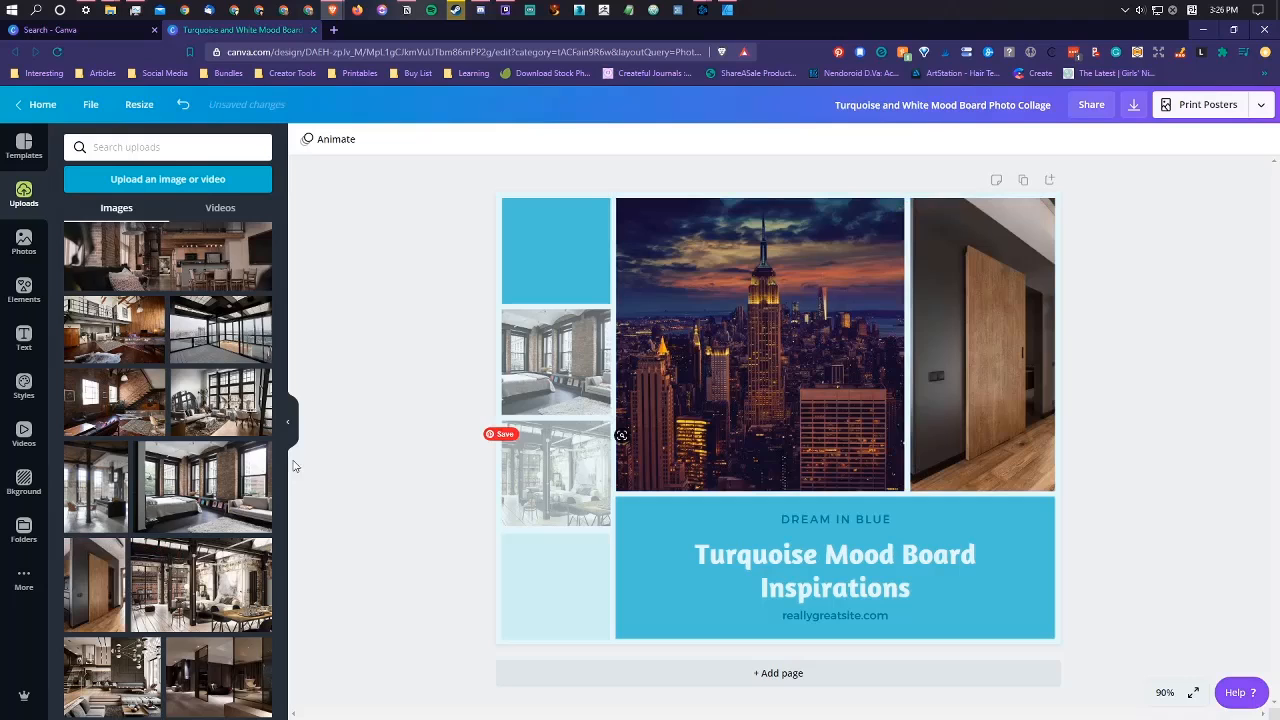
Step: Place the uploaded industrial kitchen photo in the small column's top frame and the two-storey living room photo in its bottom frame
scroll(150, 450, "down", 1)
left_click_drag(87, 436, 555, 274)
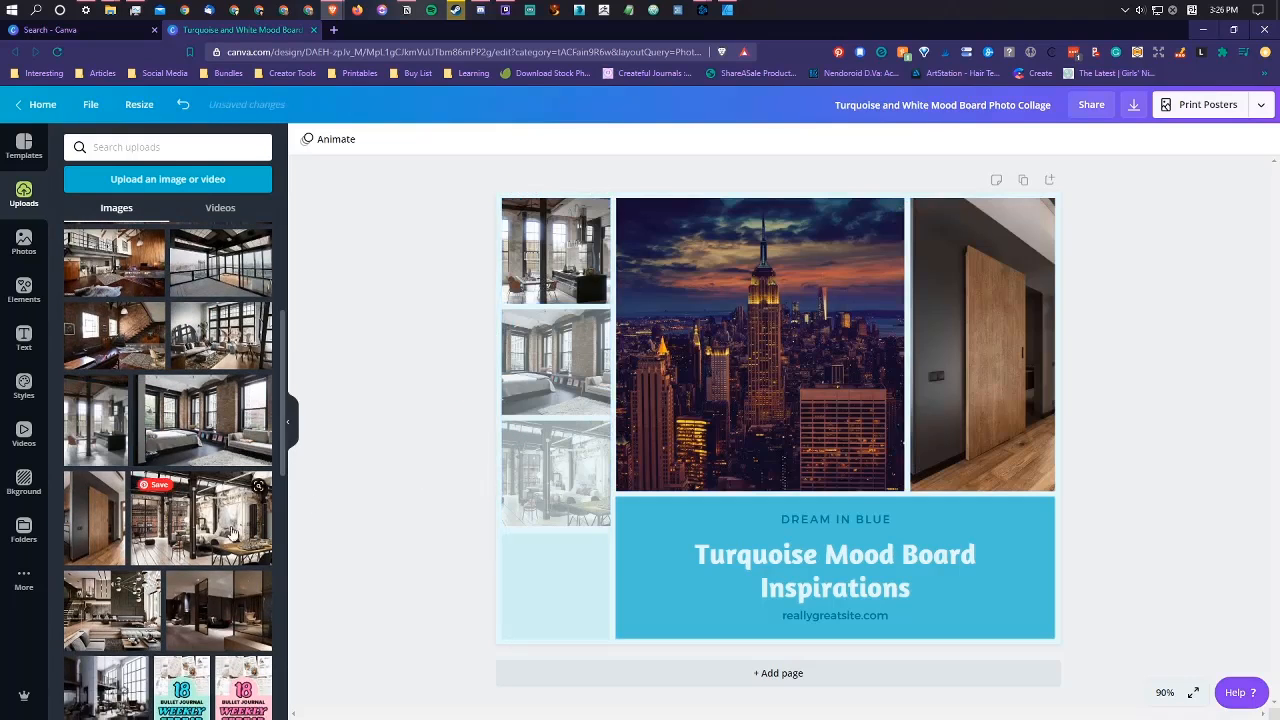
left_click_drag(110, 610, 550, 590)
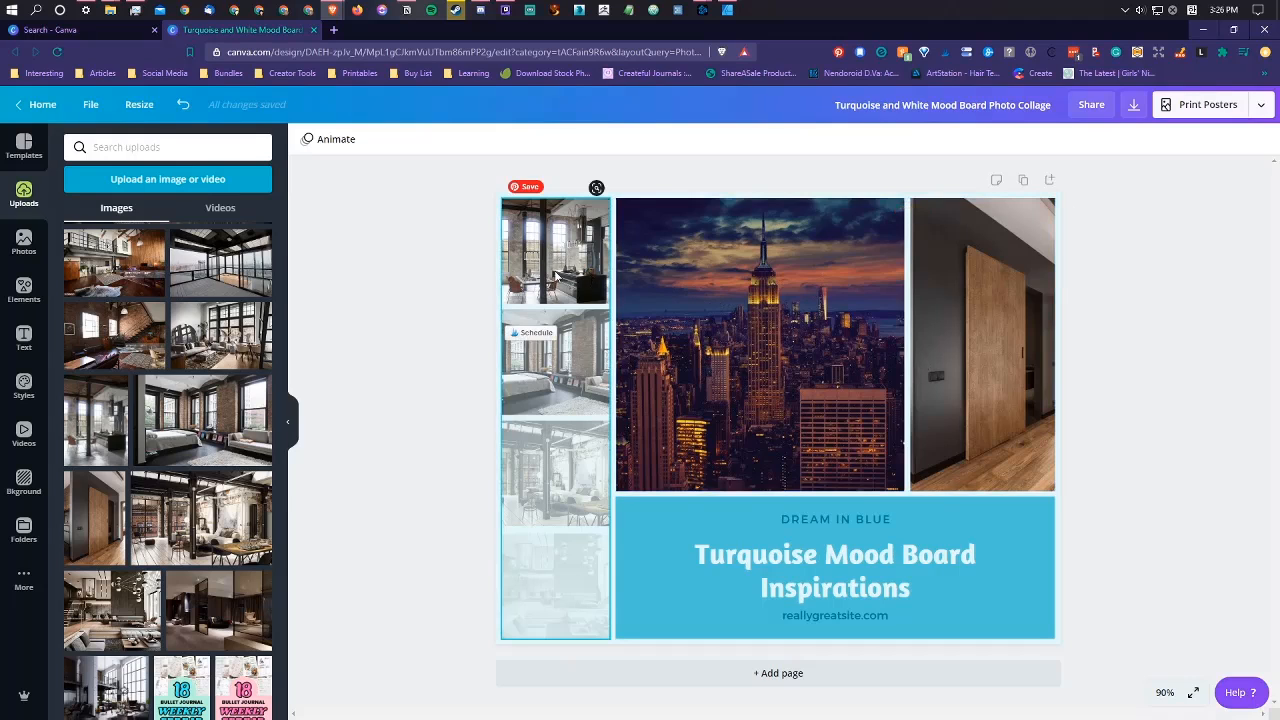
Step: Examine the transparency, adjustment, filter and crop settings of the faded bottom photo in the grouped column
double_click(555, 265)
left_click(425, 236)
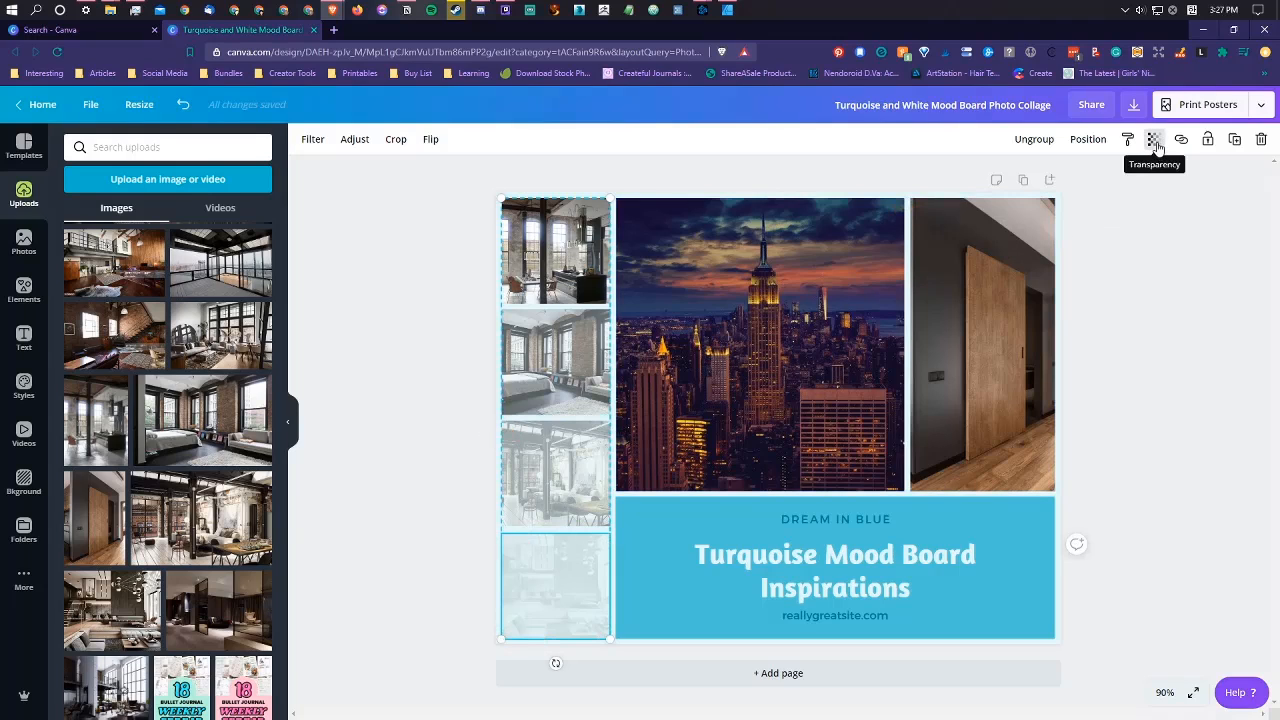
left_click(1154, 146)
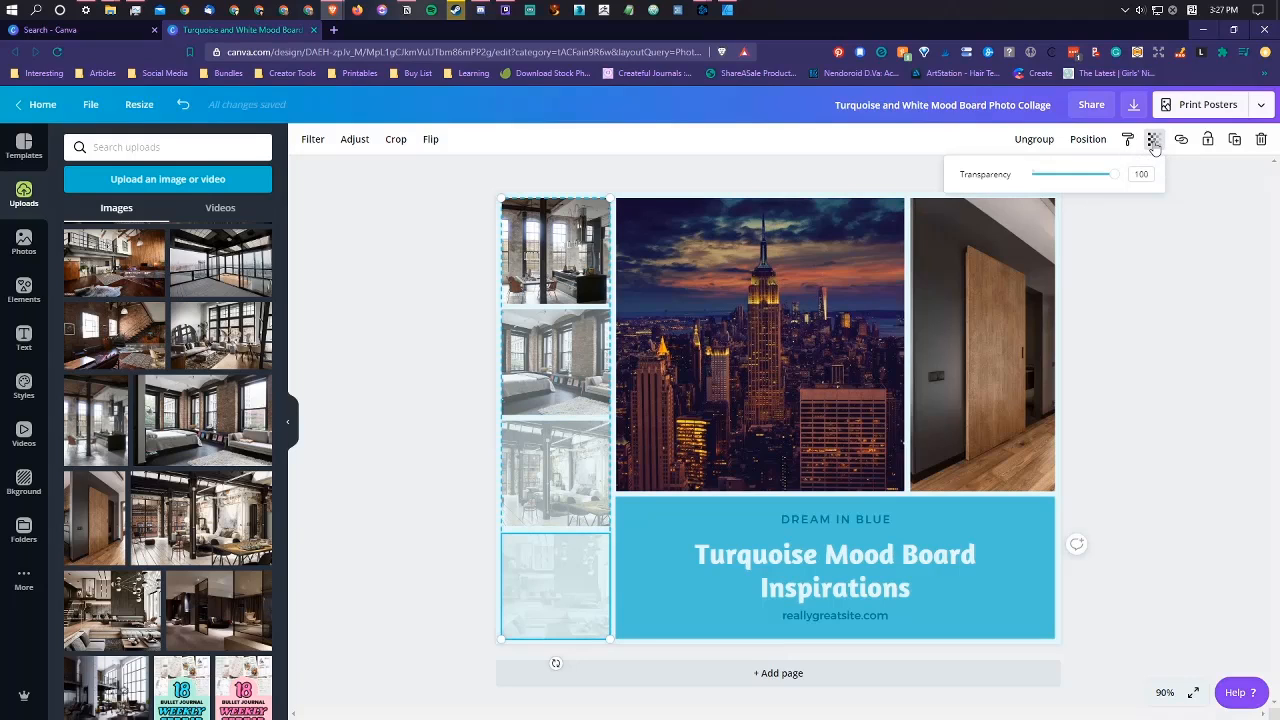
left_click(1154, 146)
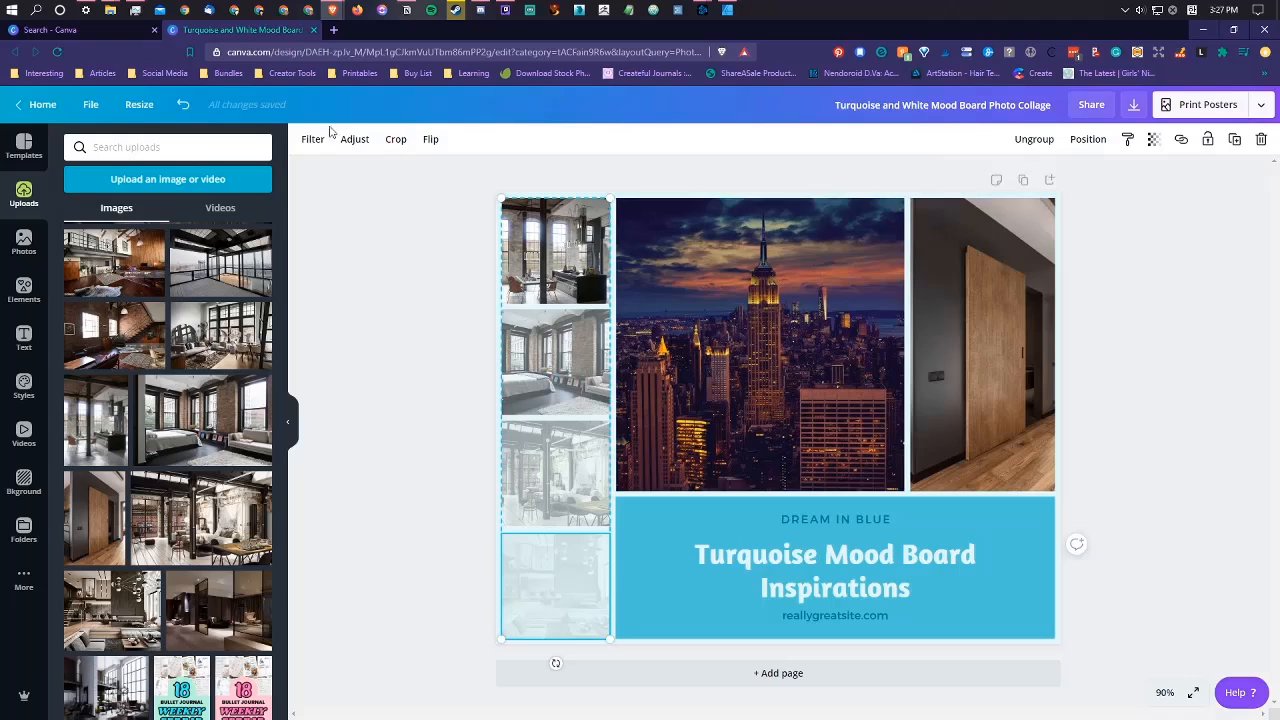
left_click(355, 143)
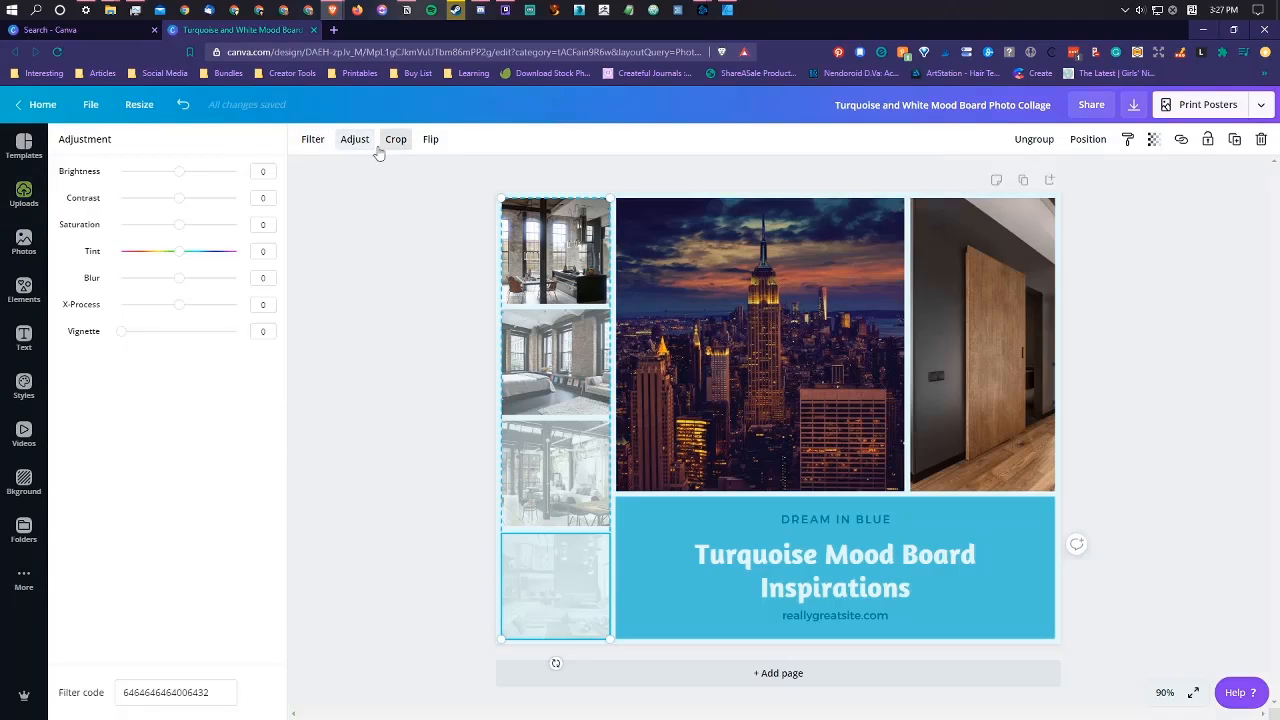
left_click(313, 142)
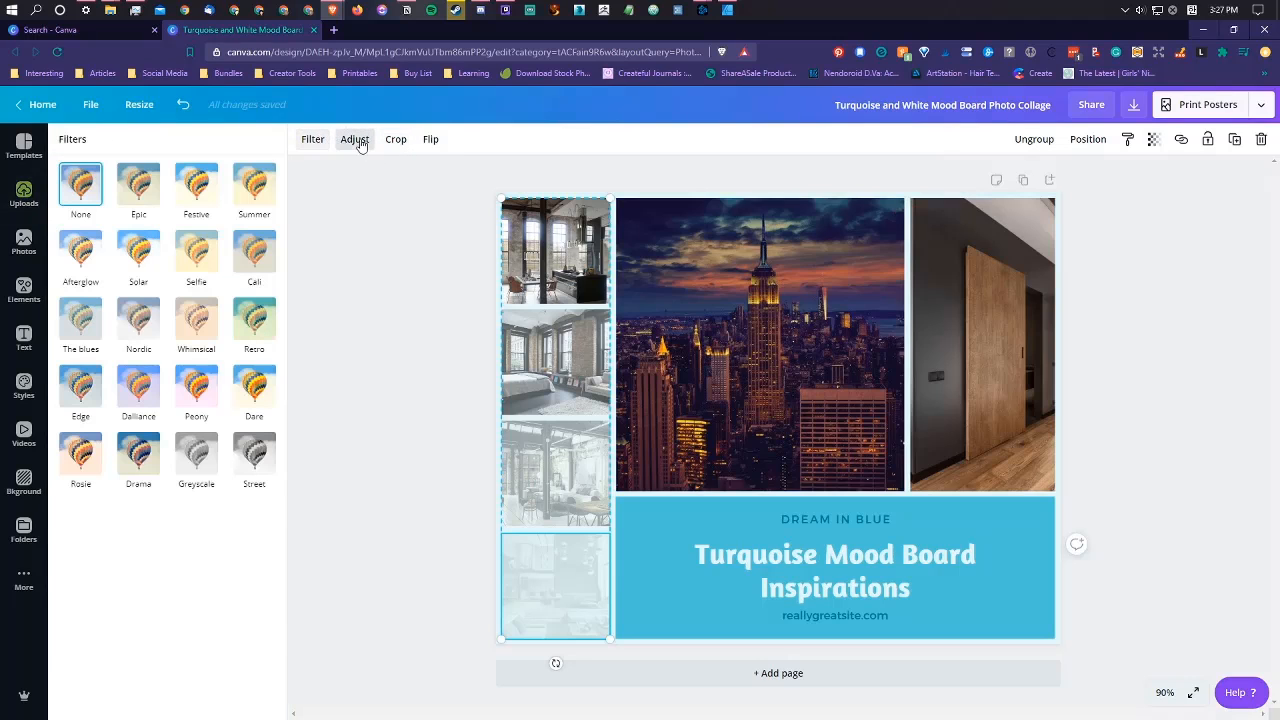
left_click(358, 143)
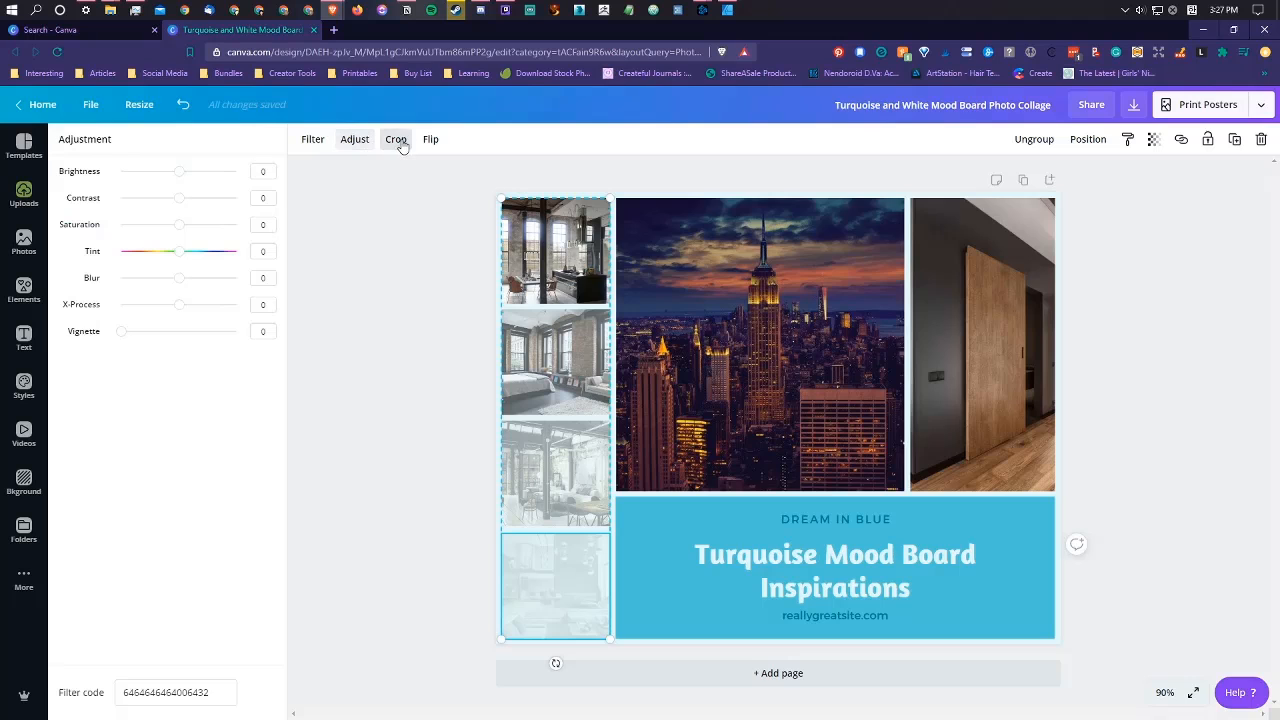
left_click(397, 142)
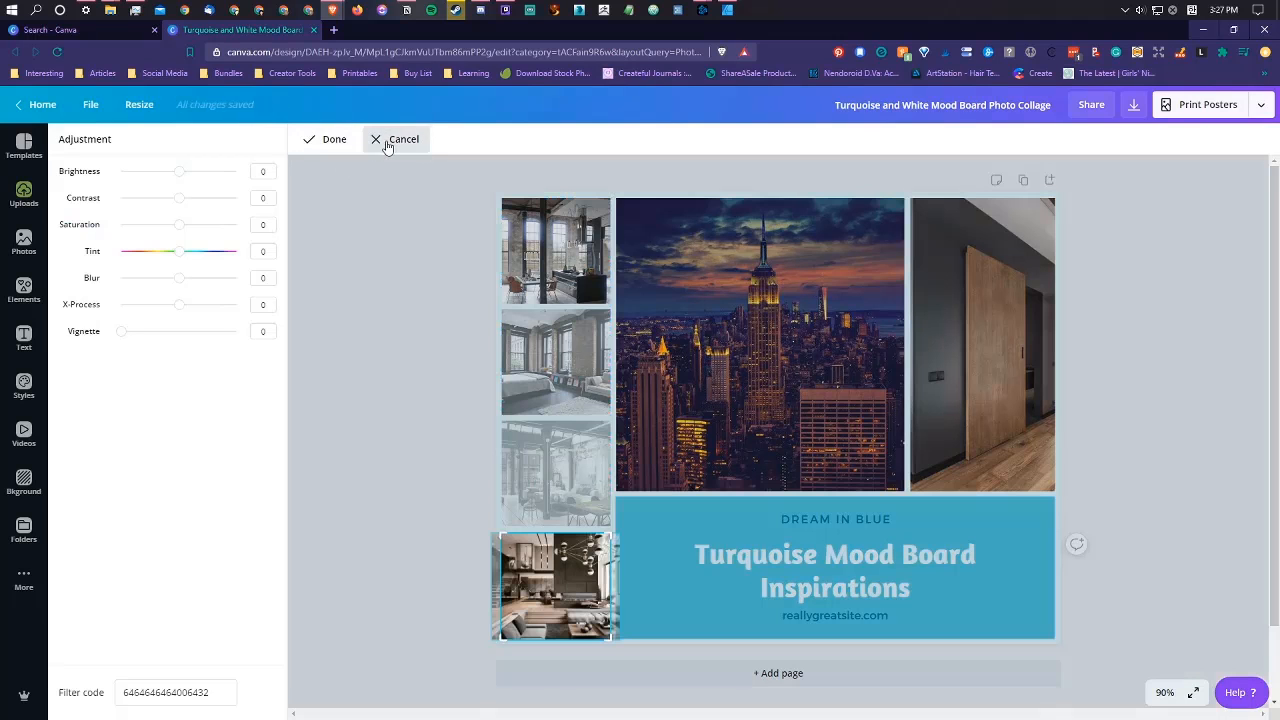
left_click(392, 141)
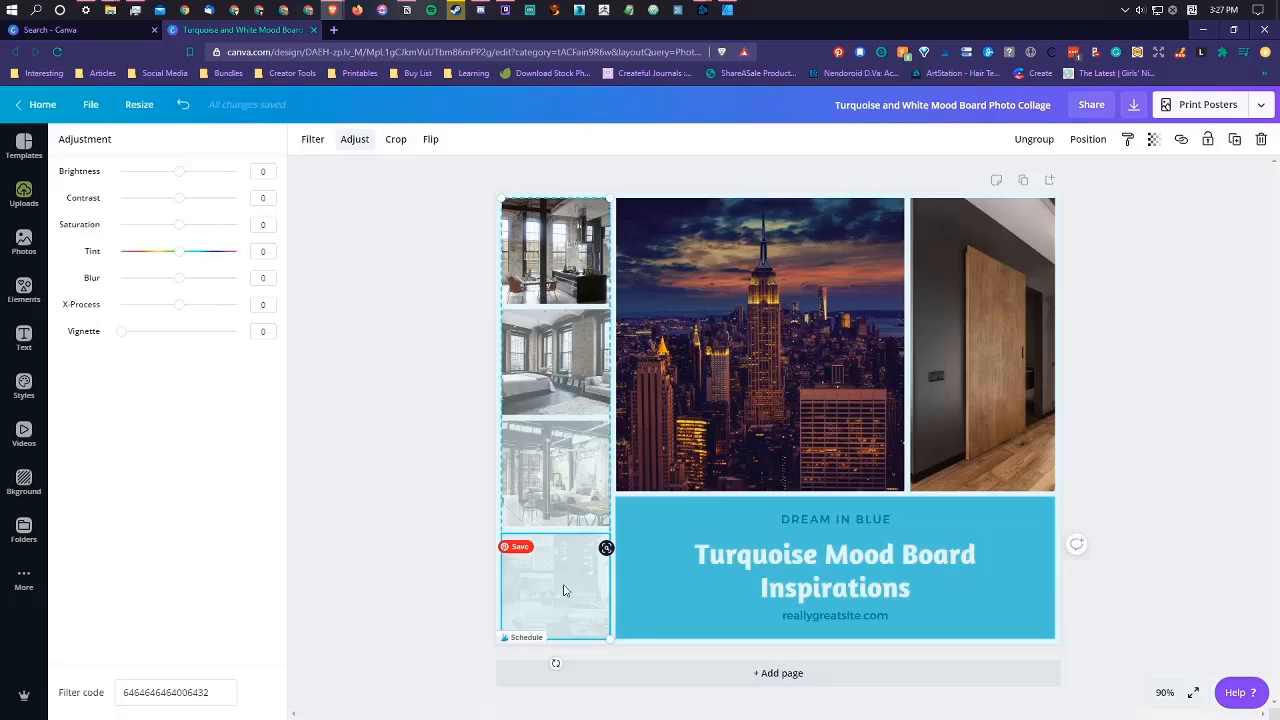
double_click(563, 591)
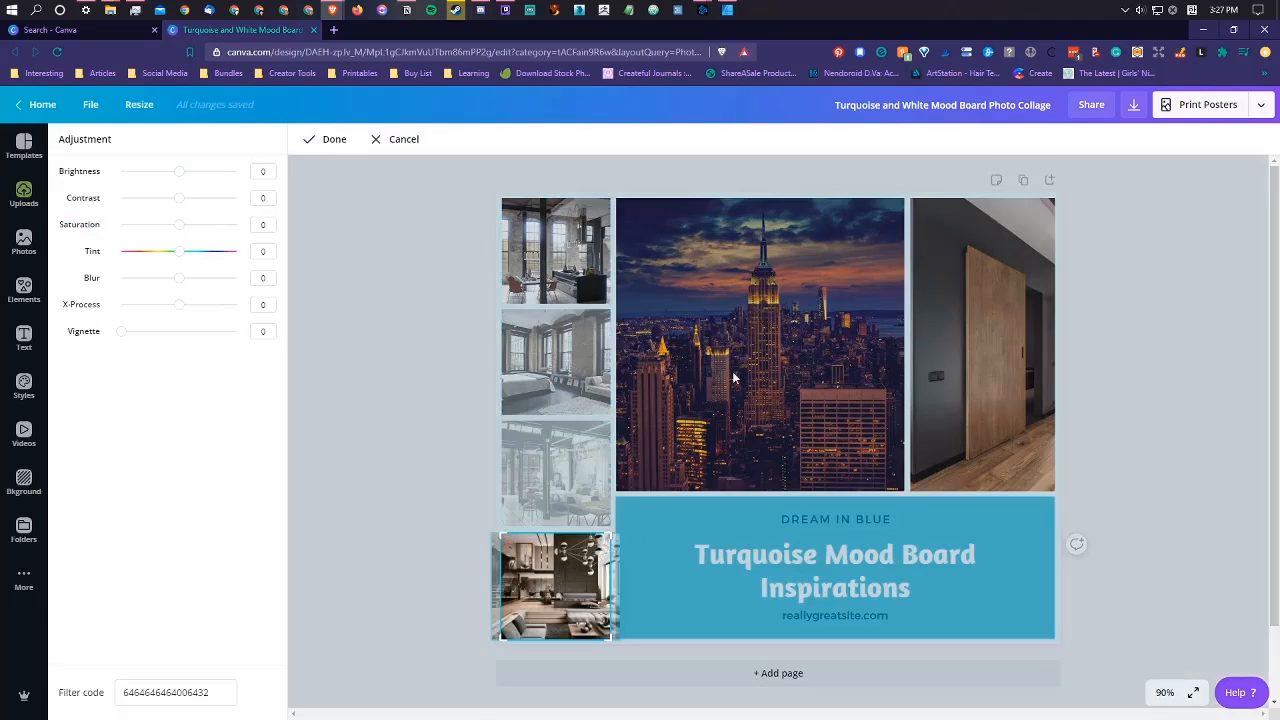
left_click(398, 141)
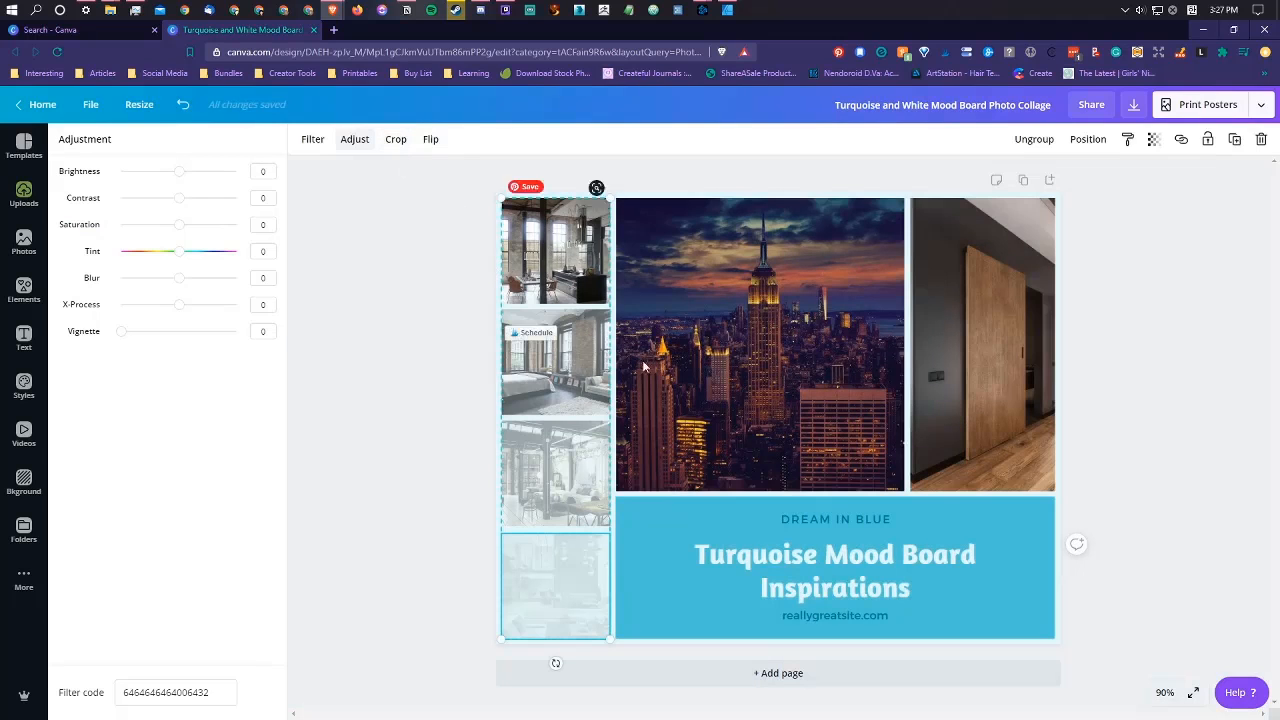
left_click(1152, 141)
left_click_drag(1106, 185, 1183, 189)
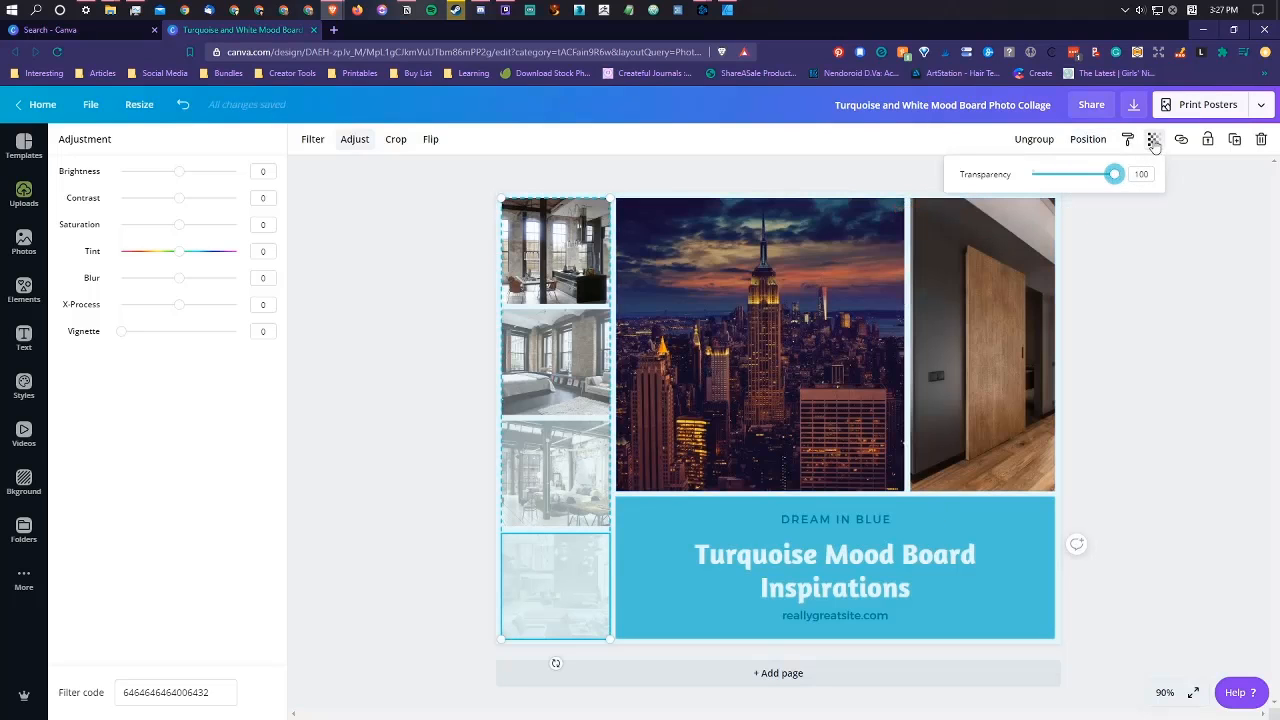
Step: Ungroup the column of four small photos and set the bottom photo's transparency to 100
left_click(1038, 139)
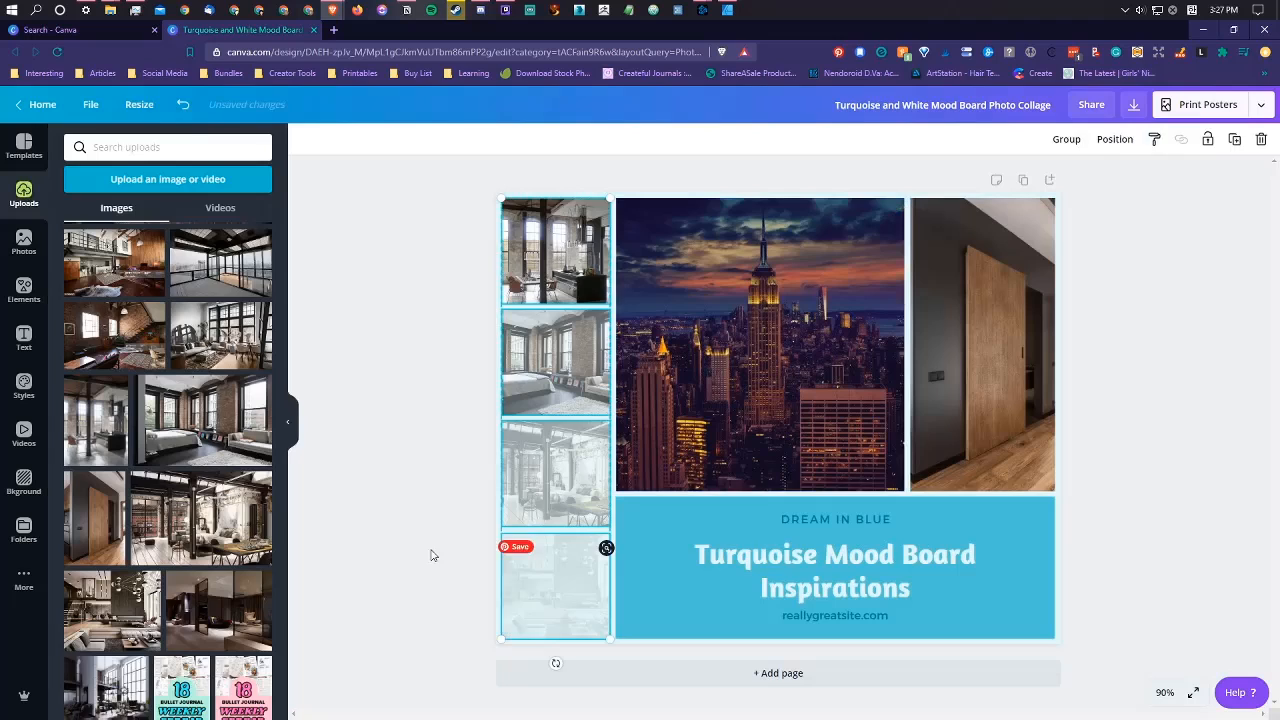
left_click(550, 575)
left_click(550, 575)
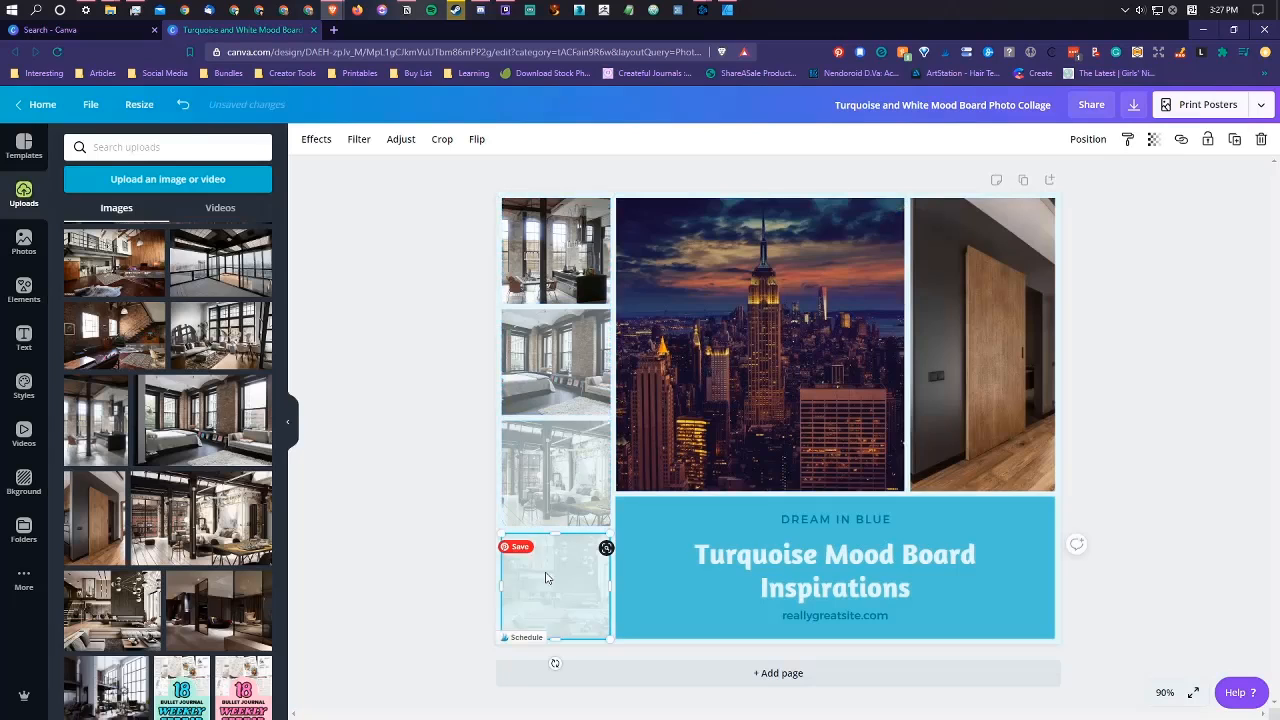
left_click(1153, 142)
left_click_drag(1041, 178, 1131, 183)
Step: Set the transparency of the third and second photos in the small column to 100
left_click(535, 428)
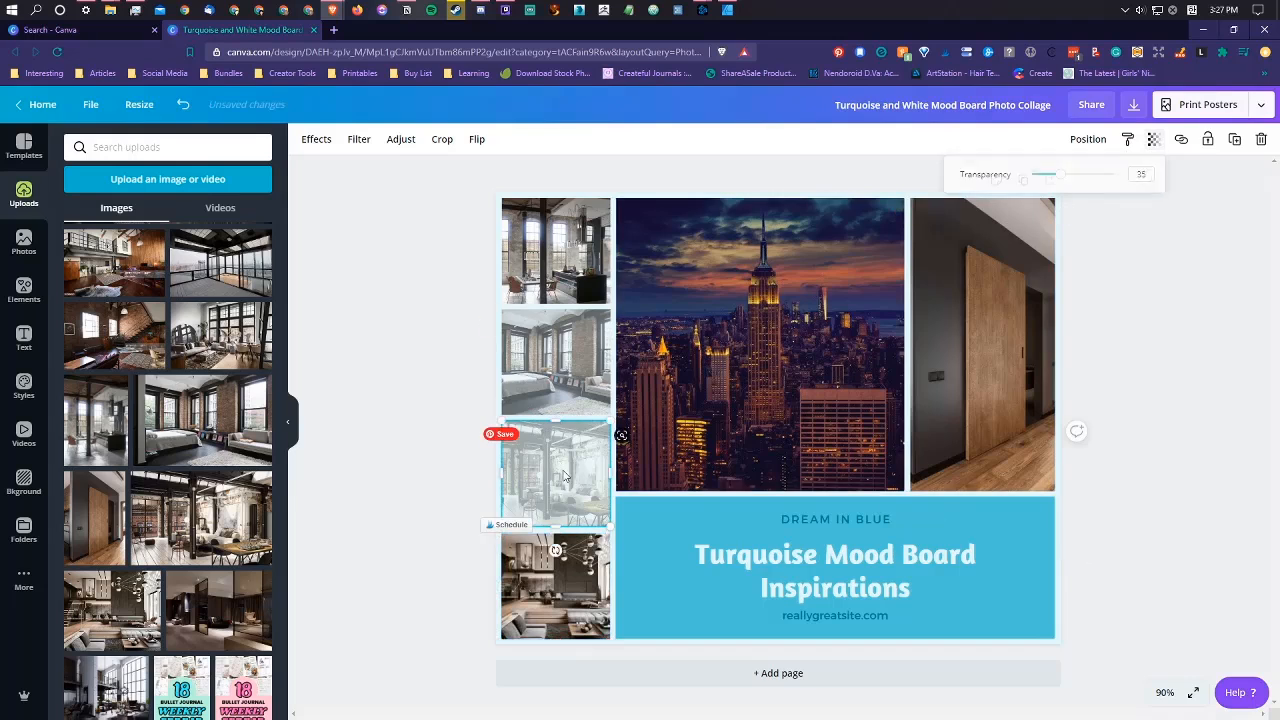
left_click(1153, 142)
left_click_drag(1064, 178, 1113, 174)
left_click(604, 348)
left_click(1153, 139)
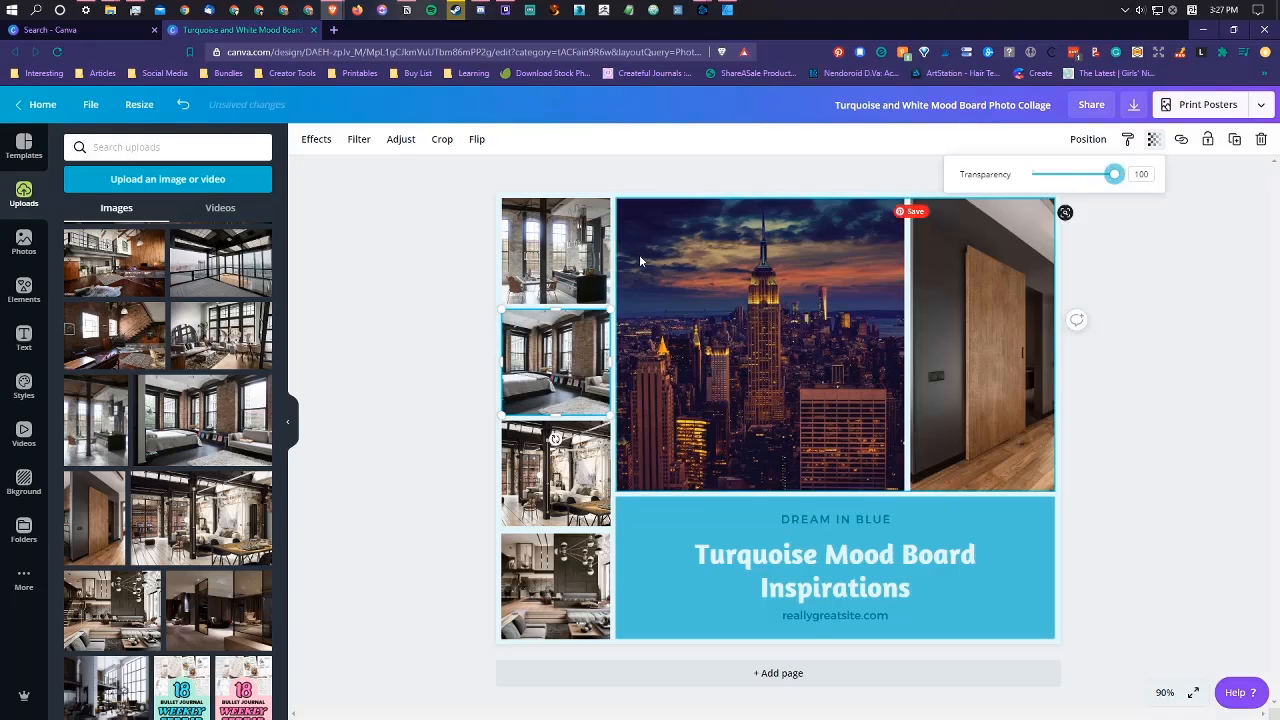
Step: Set the transparency of the top photo in the small column to 100
left_click(561, 266)
left_click(1153, 139)
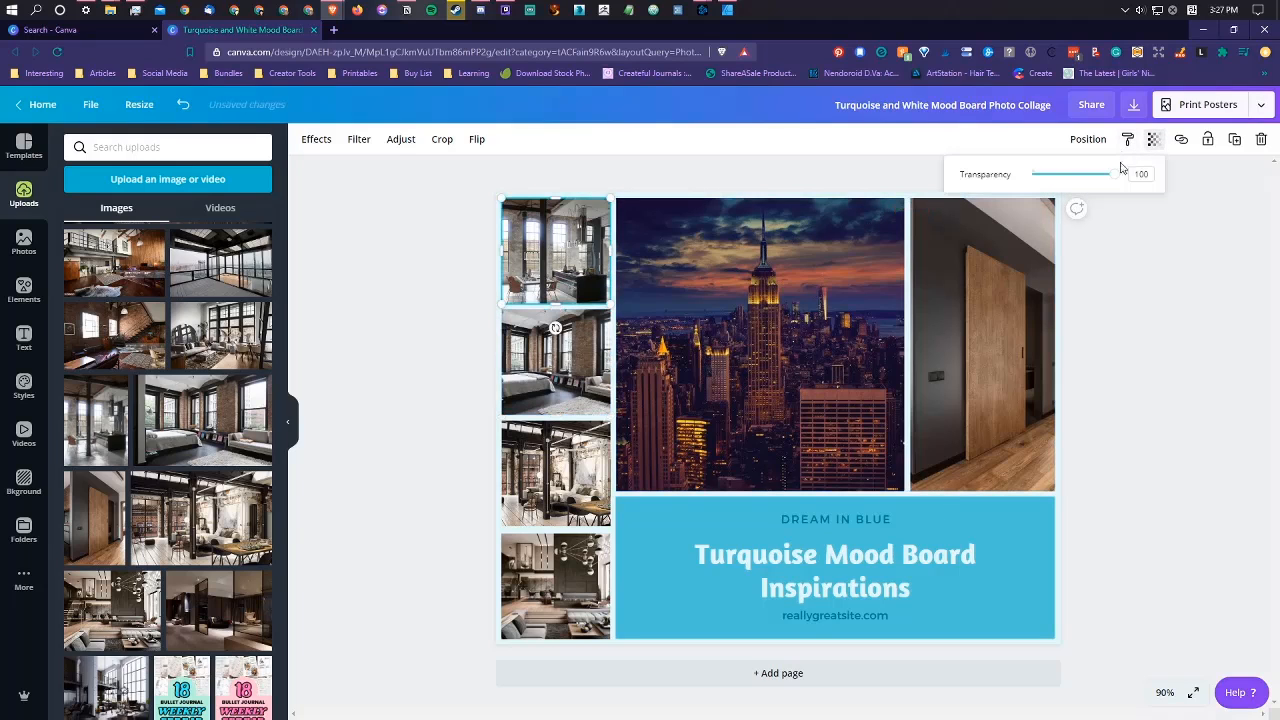
left_click(1149, 354)
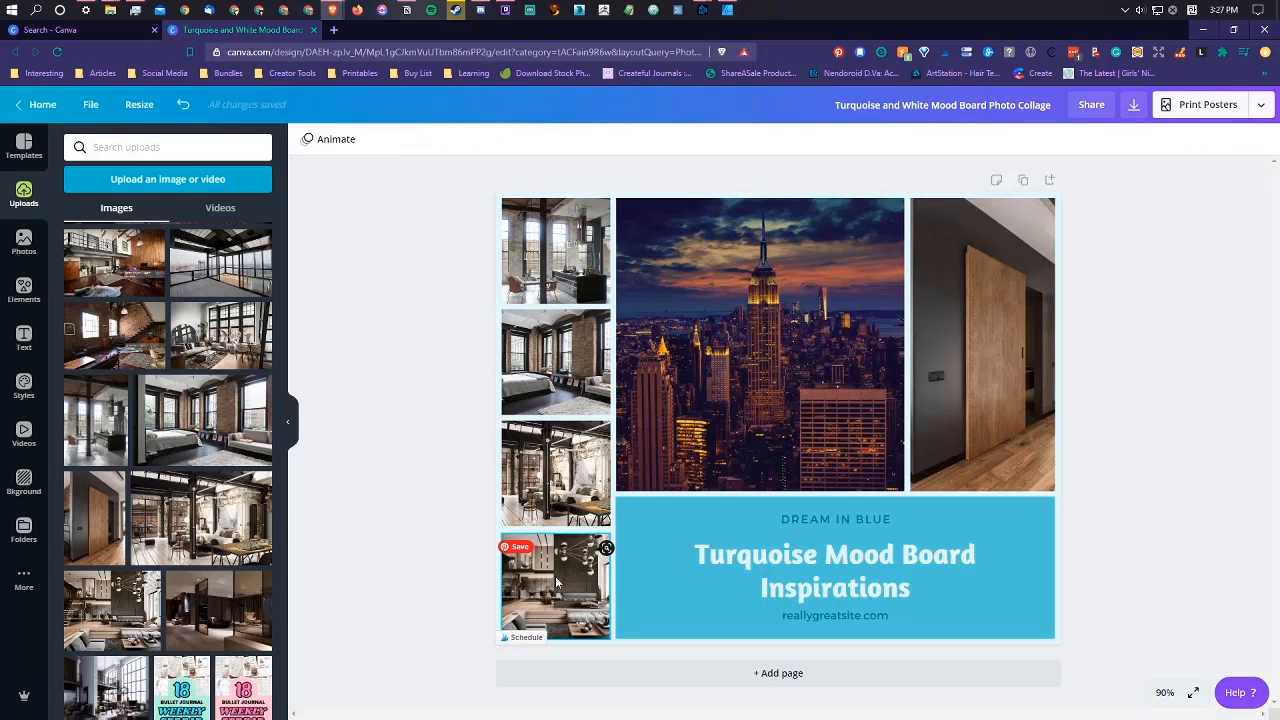
Step: Enlarge the bedroom photo inside the second frame of the small column and shift it to reframe the windows
double_click(570, 390)
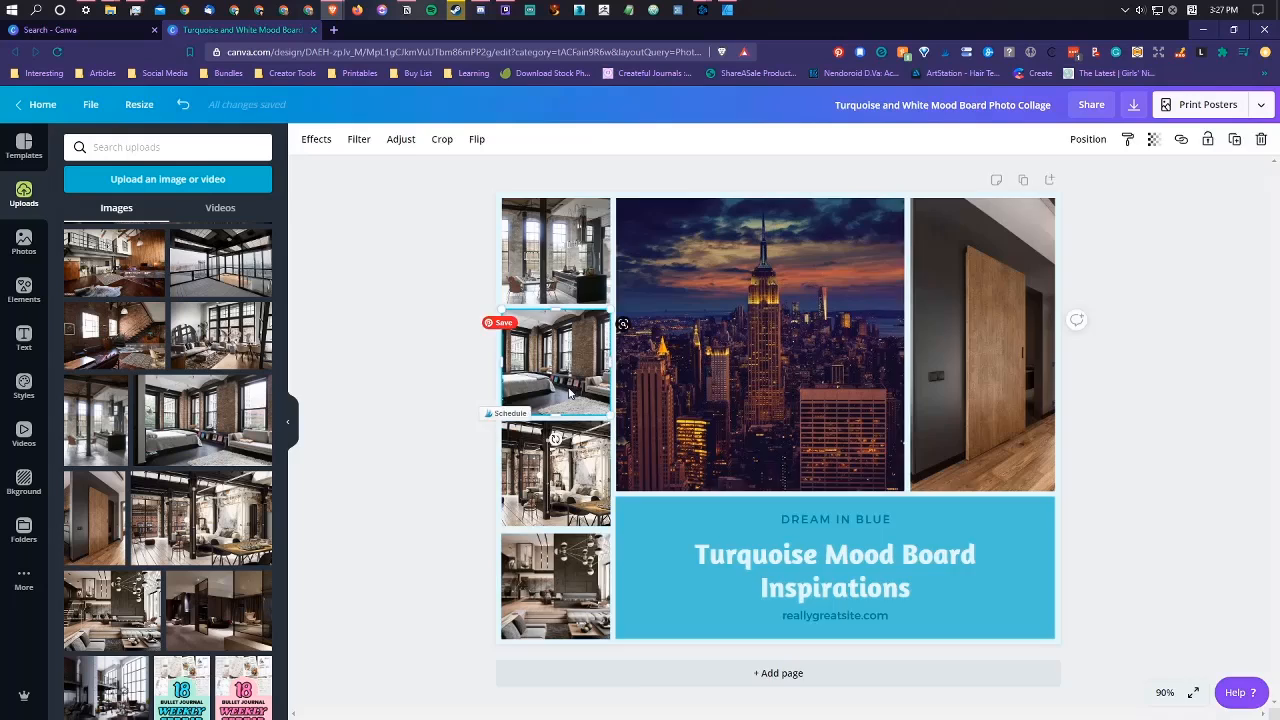
left_click_drag(634, 413, 742, 448)
left_click_drag(543, 369, 516, 353)
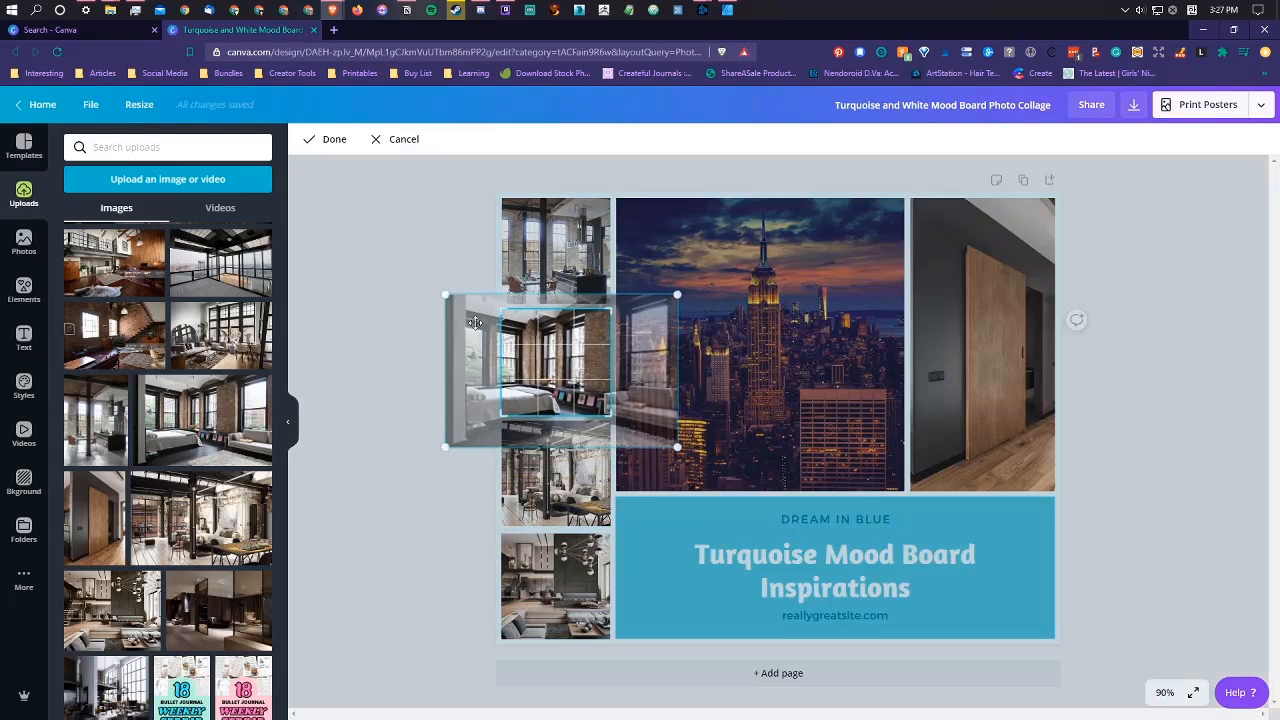
Step: Enlarge the kitchen photo inside the small column's top frame, reposition it and apply the crop
left_click(567, 265)
double_click(567, 265)
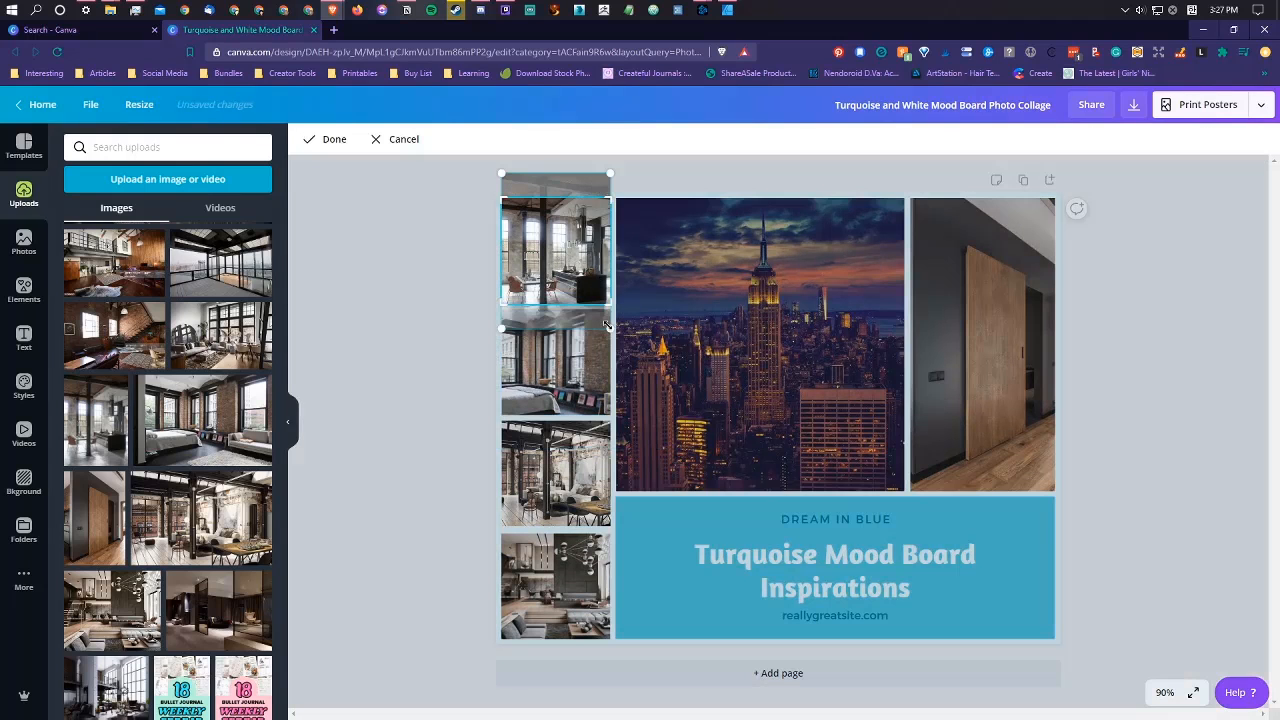
left_click_drag(607, 325, 656, 381)
left_click_drag(583, 269, 557, 224)
left_click(371, 287)
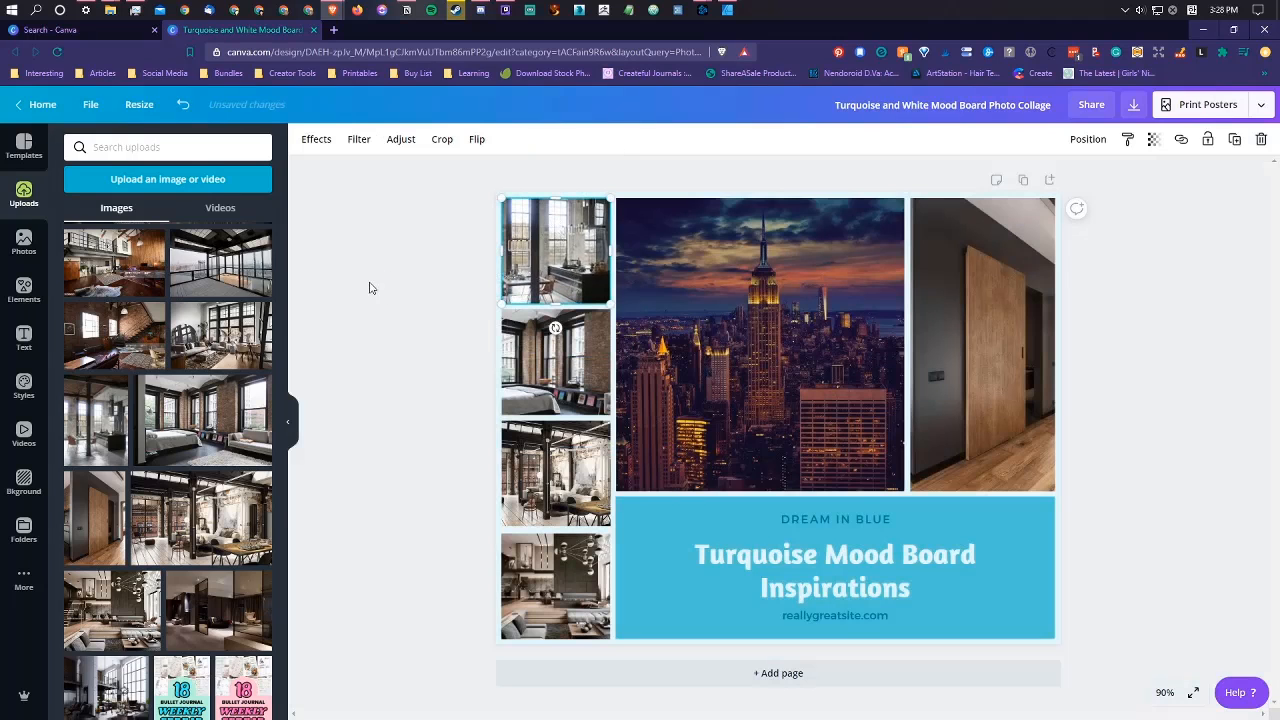
left_click(422, 334)
Step: Enlarge the living room photo inside the small column's bottom frame, shift it down and apply the crop
double_click(570, 580)
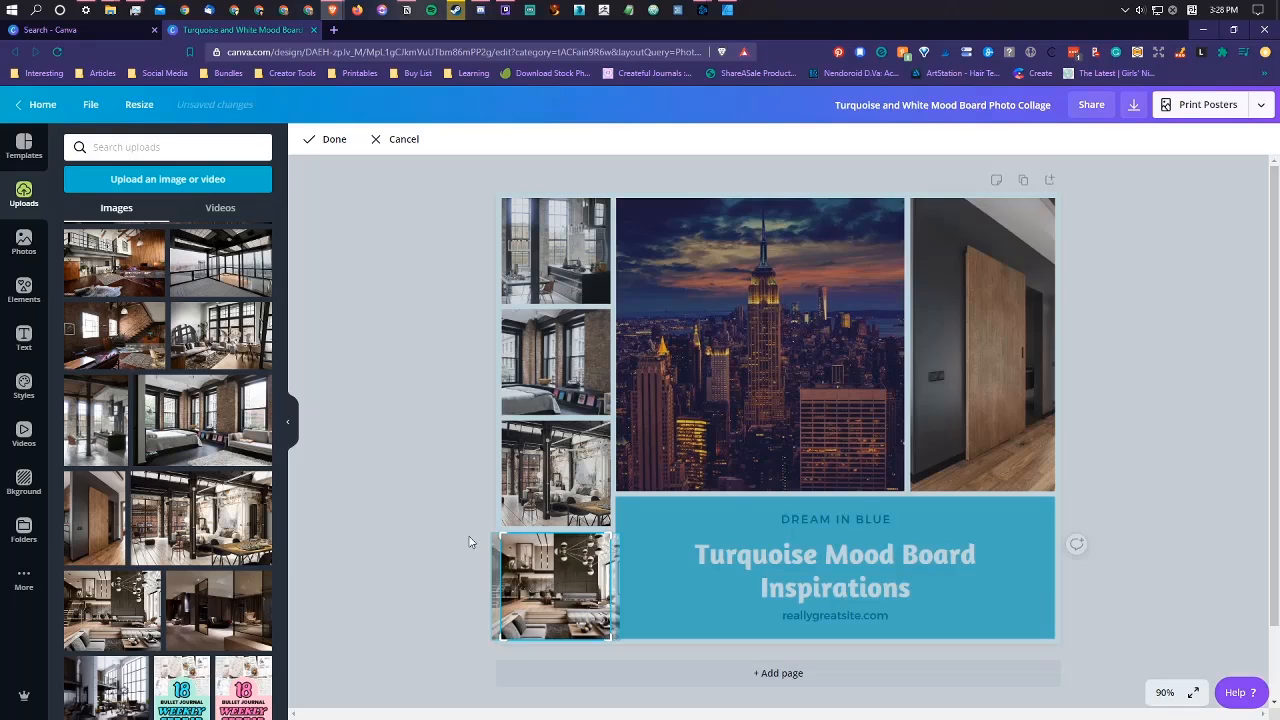
double_click(556, 568)
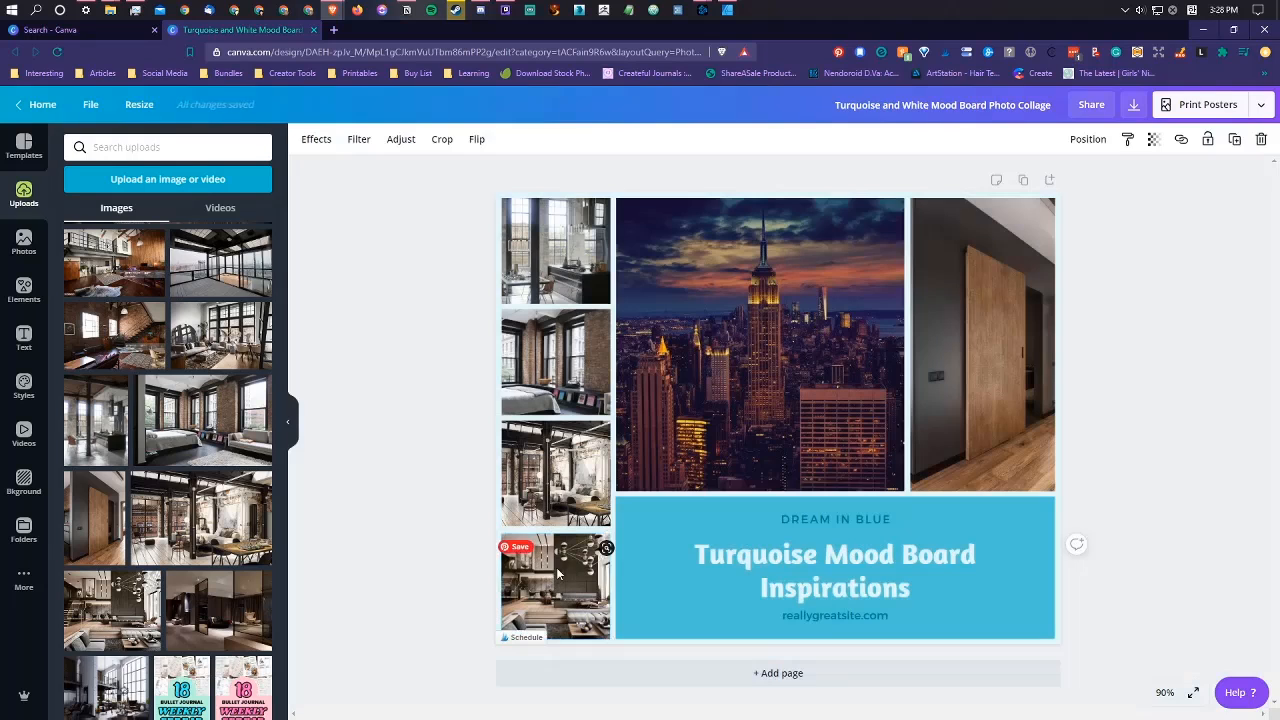
double_click(560, 564)
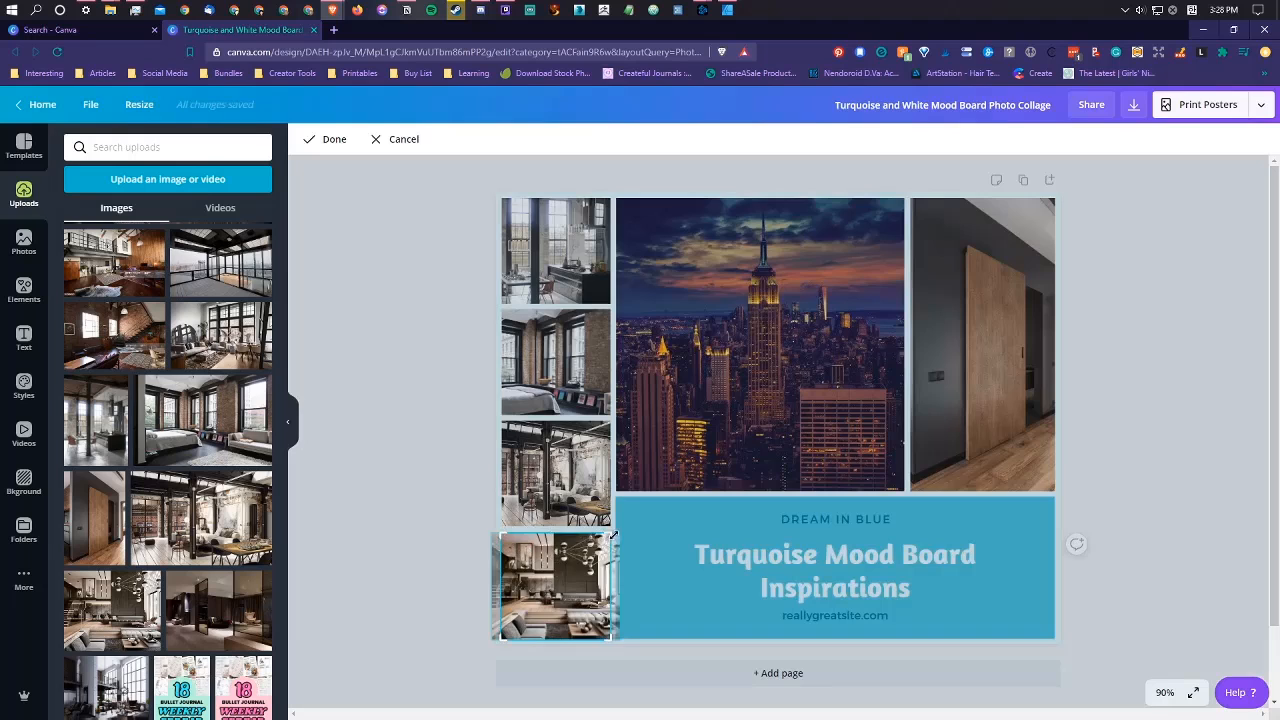
left_click_drag(613, 535, 710, 501)
left_click_drag(575, 574, 576, 614)
left_click(482, 506)
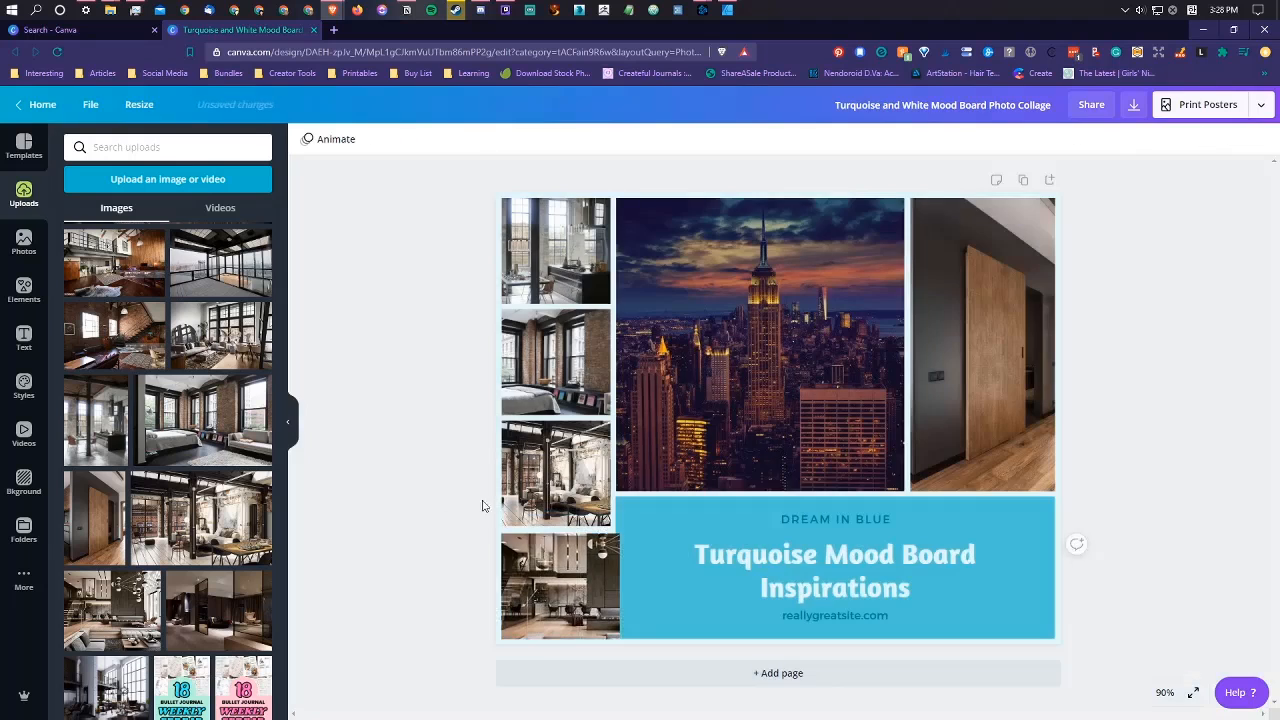
Step: Enlarge the loft photo inside the third frame of the small column and reposition it around the sofa and windows
double_click(549, 490)
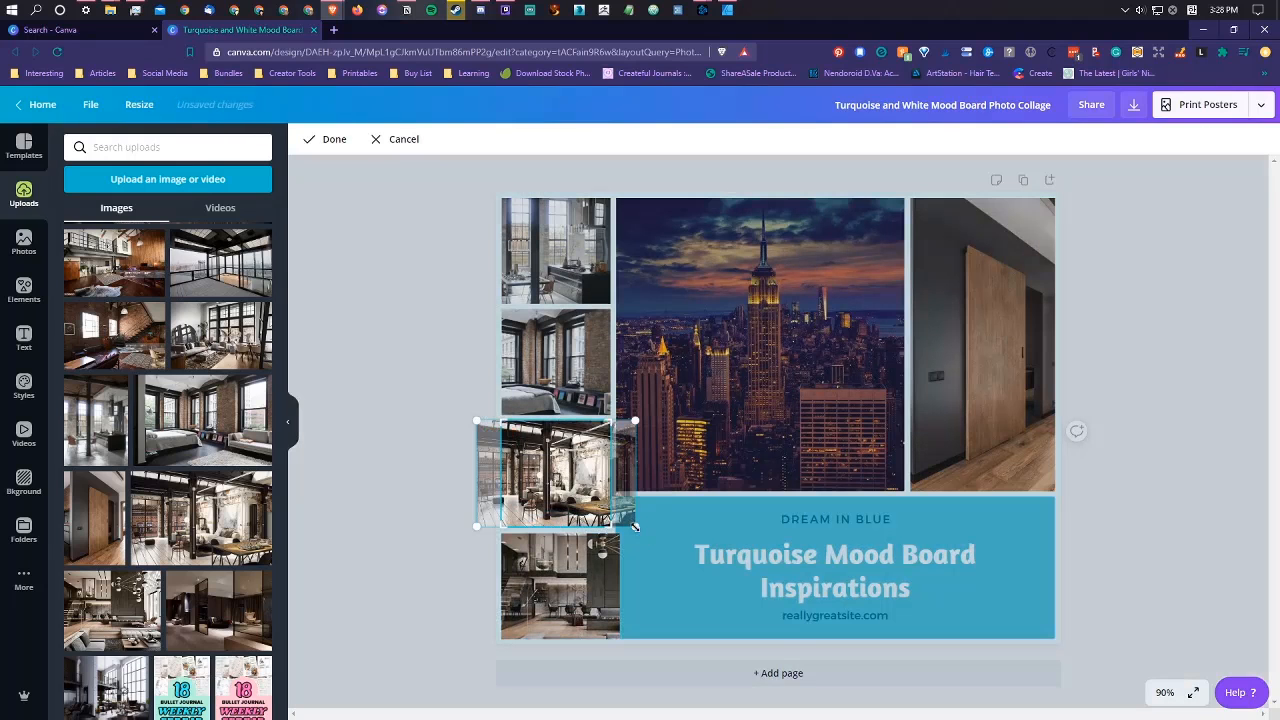
left_click_drag(634, 526, 716, 563)
left_click_drag(563, 488, 535, 457)
left_click_drag(684, 389, 658, 394)
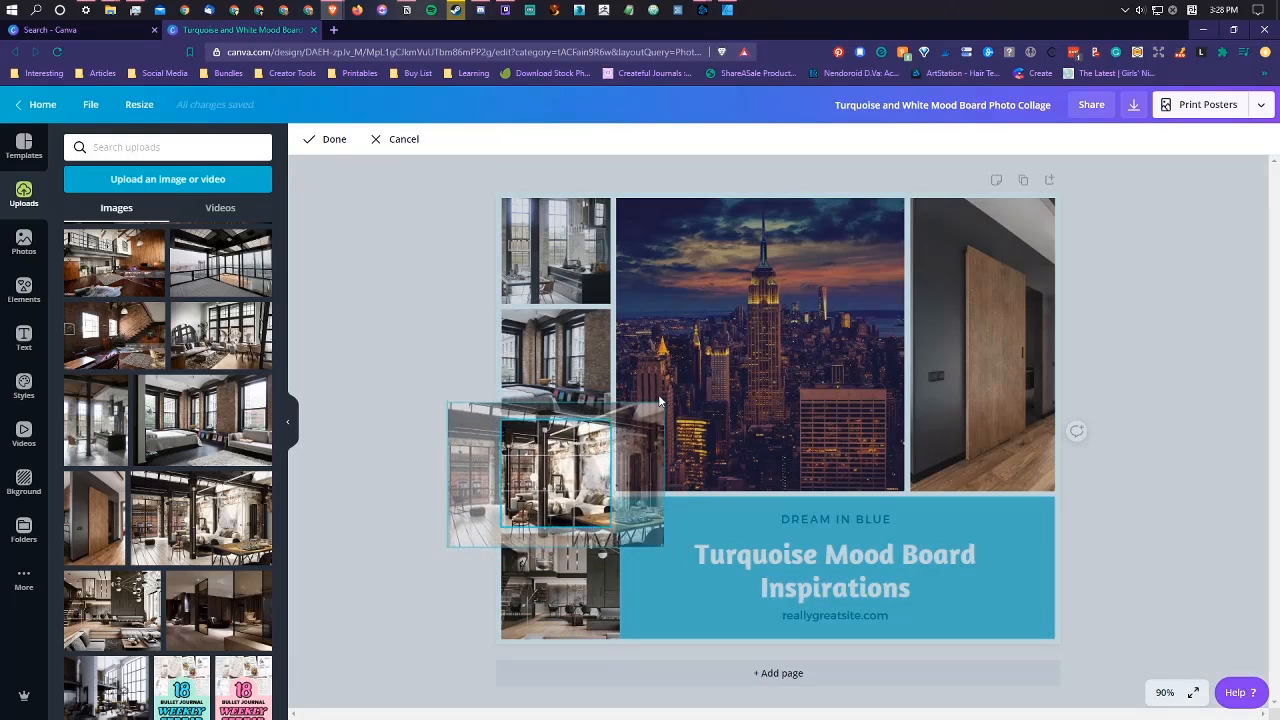
left_click_drag(546, 444, 546, 444)
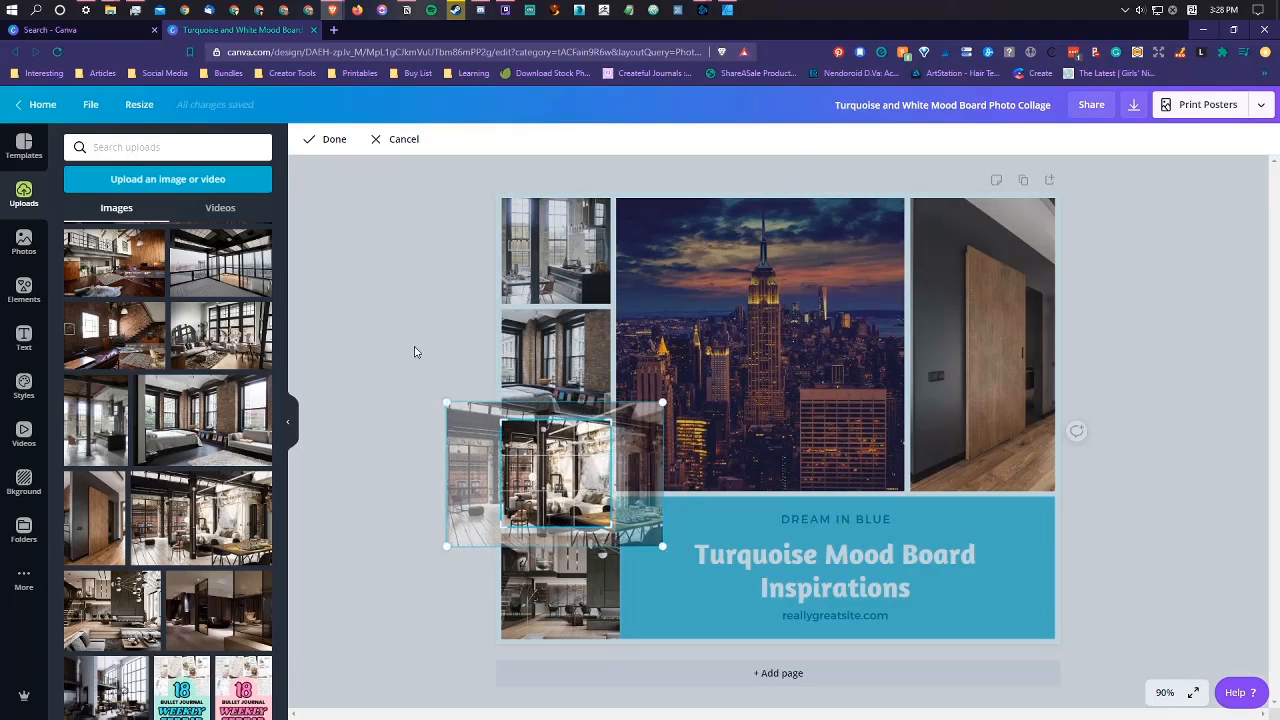
Step: Reposition the wooden door photo in its tall frame, enlarge it slightly and reframe it around the door and hallway
left_click(981, 386)
double_click(981, 386)
left_click_drag(1011, 402, 955, 397)
left_click(1096, 423)
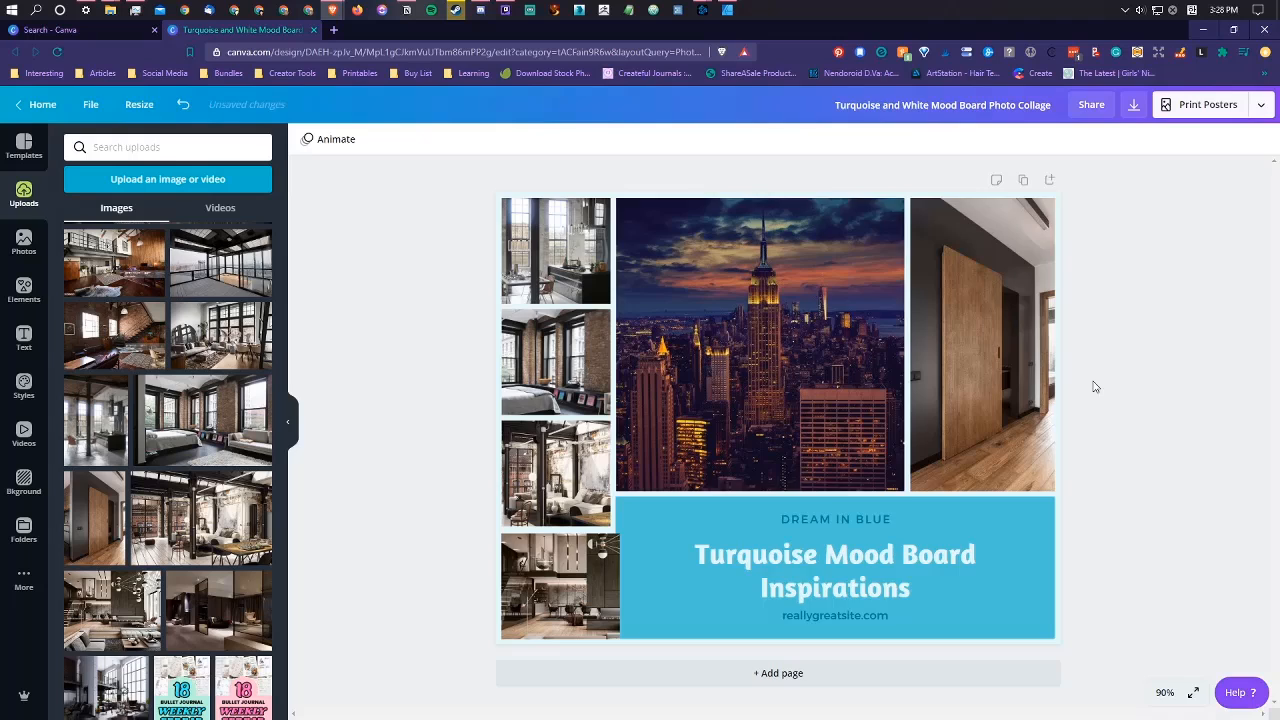
double_click(994, 343)
left_click_drag(1055, 196, 1104, 182)
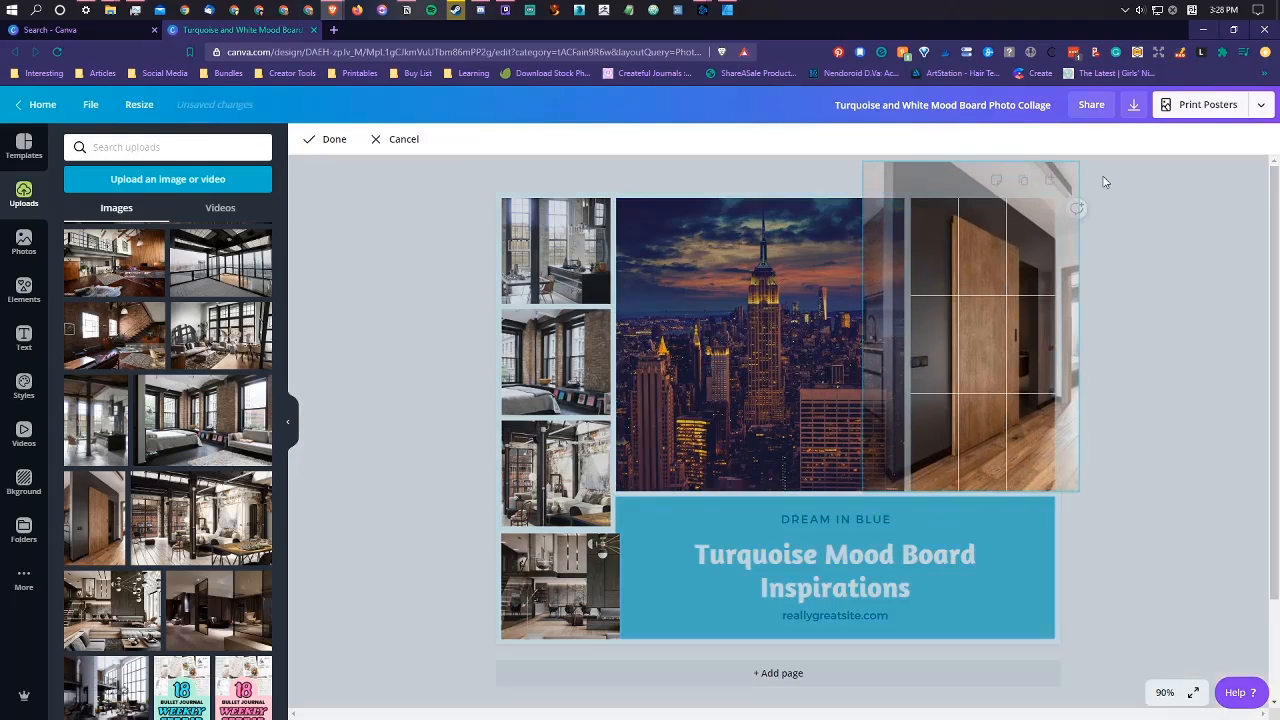
mouse_move(980, 440)
left_mouse_down()
mouse_move(983, 463)
mouse_move(971, 463)
left_mouse_up()
left_click(1153, 502)
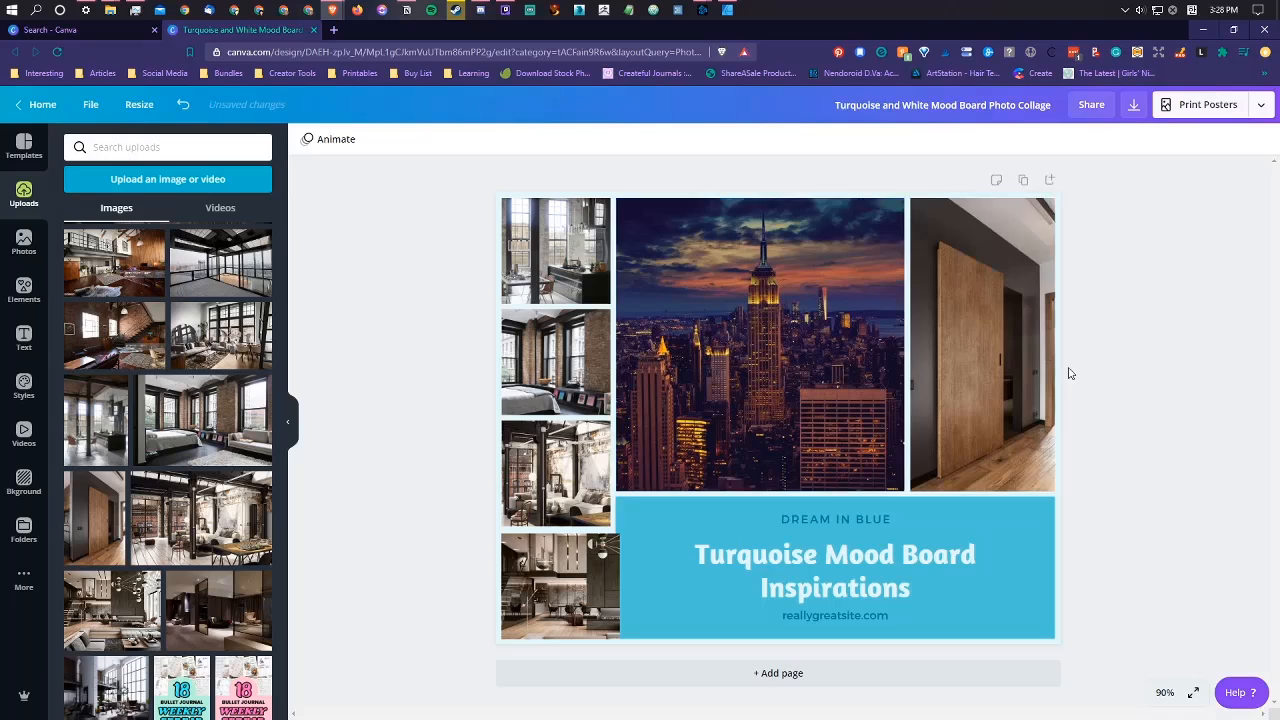
Step: Examine the color, effects, filter and transparency settings of the large New York and door photo grid
left_click(680, 255)
left_click(306, 139)
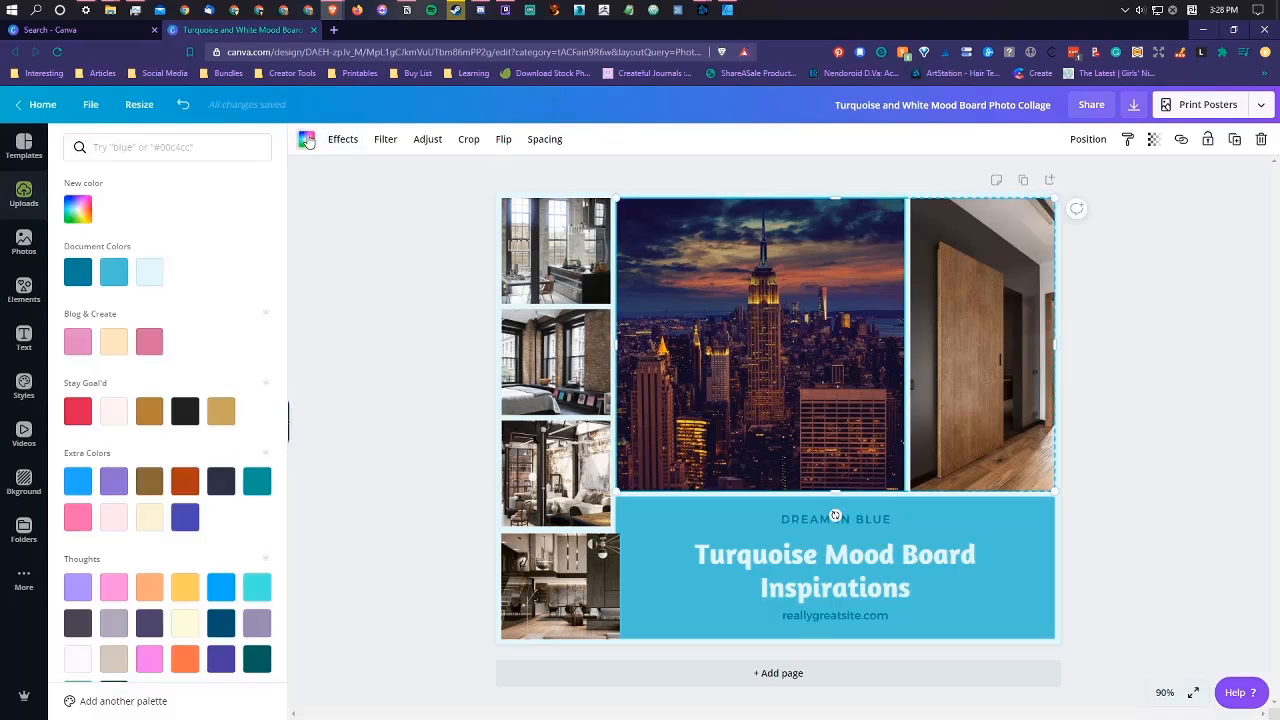
left_click(343, 140)
left_click(386, 142)
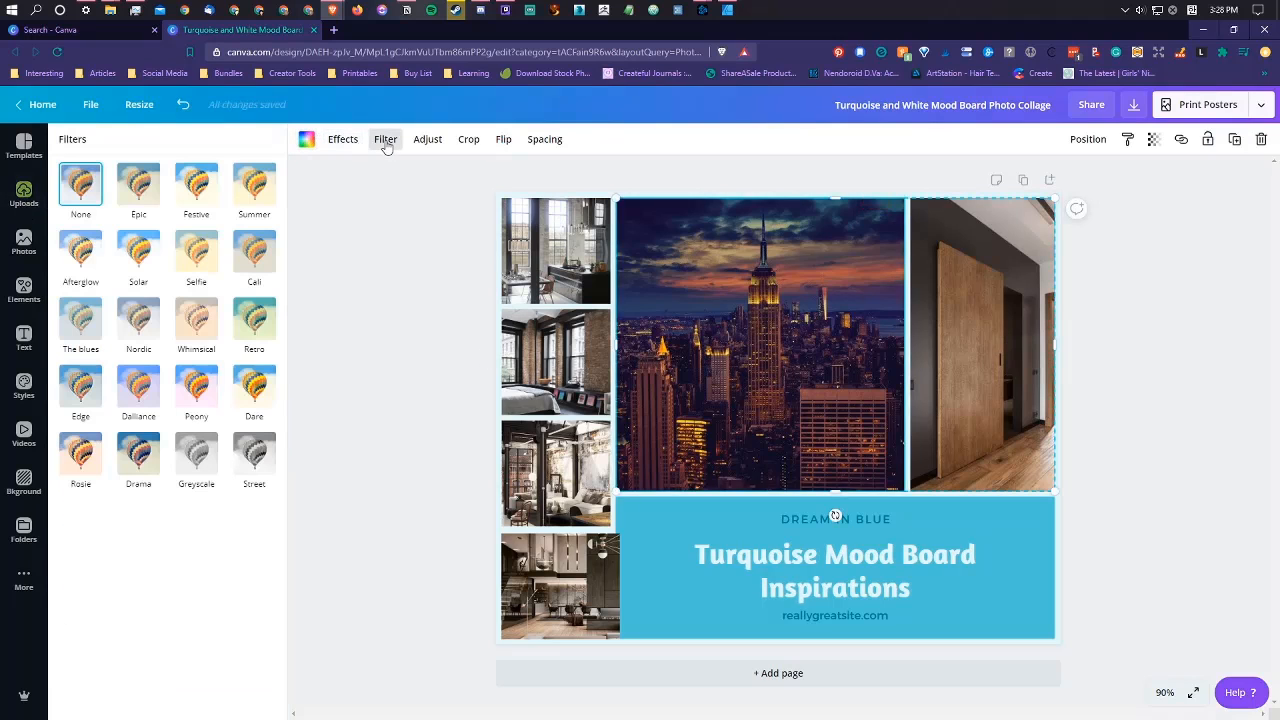
left_click(1155, 142)
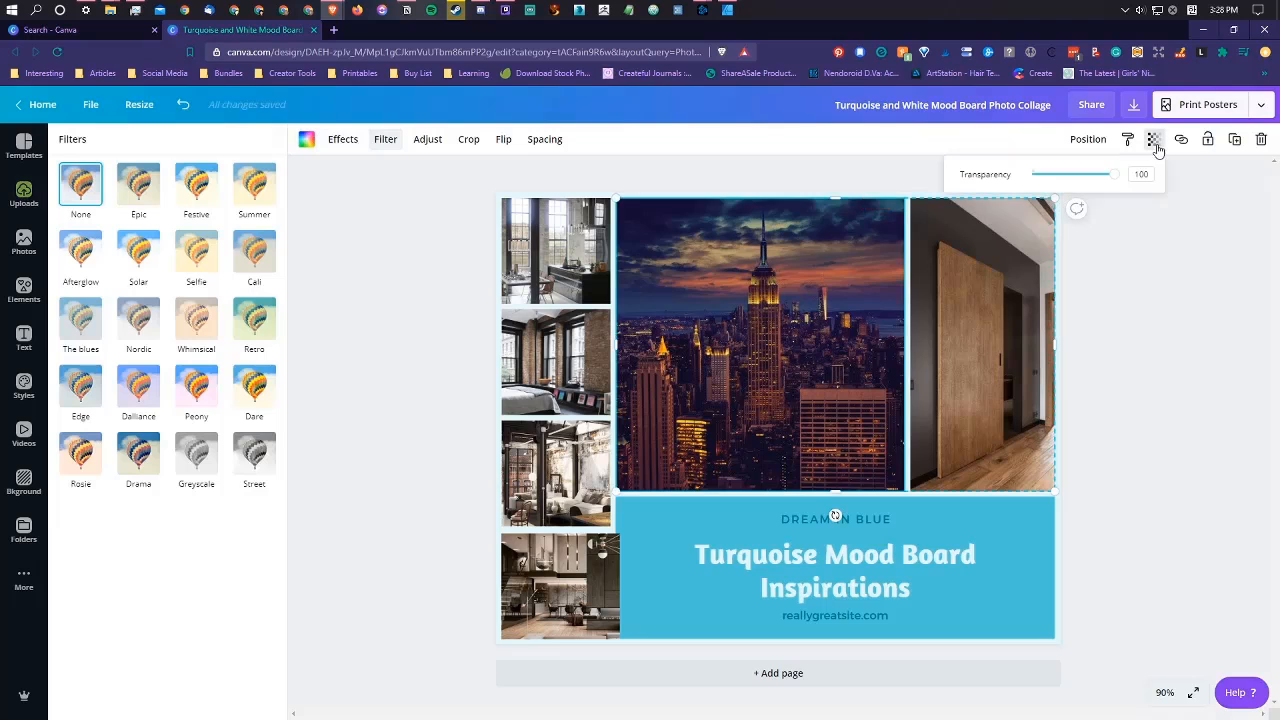
left_click(1194, 394)
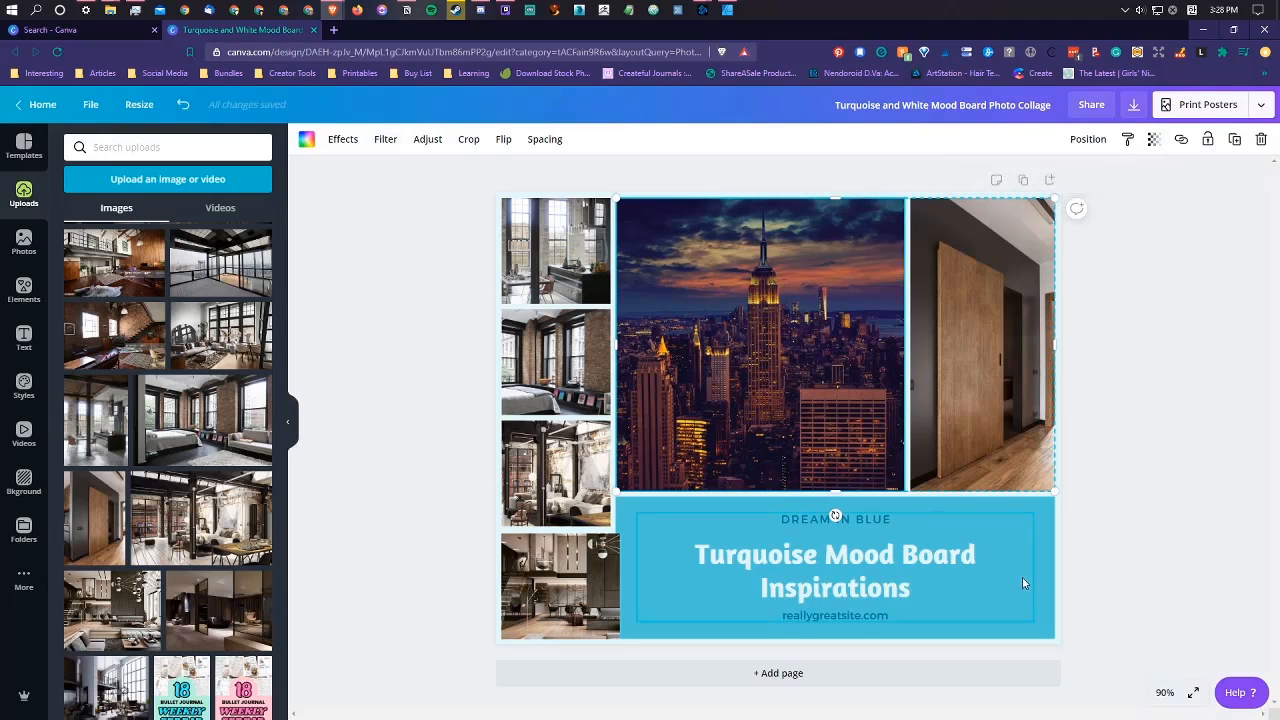
left_click(1140, 588)
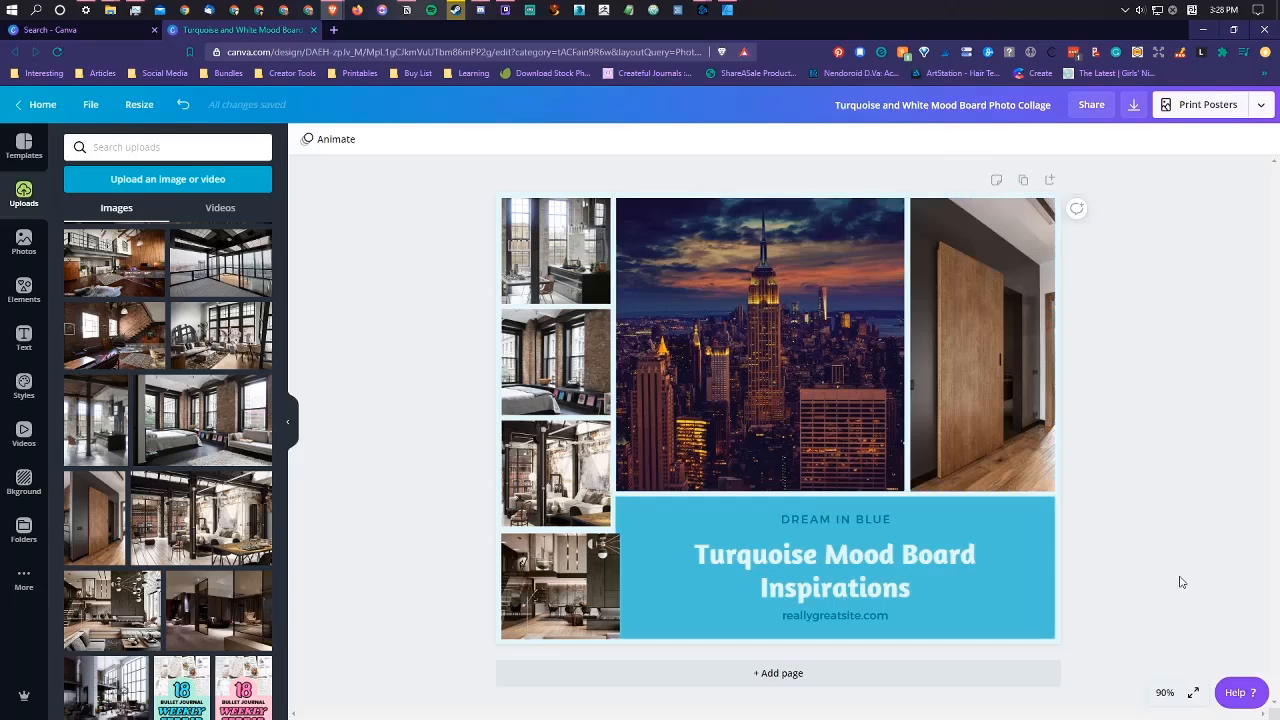
left_click(1025, 520)
left_click(1117, 557)
Step: Narrow the bottom living room photo to match the width of the other photos in the small column
left_click(596, 591)
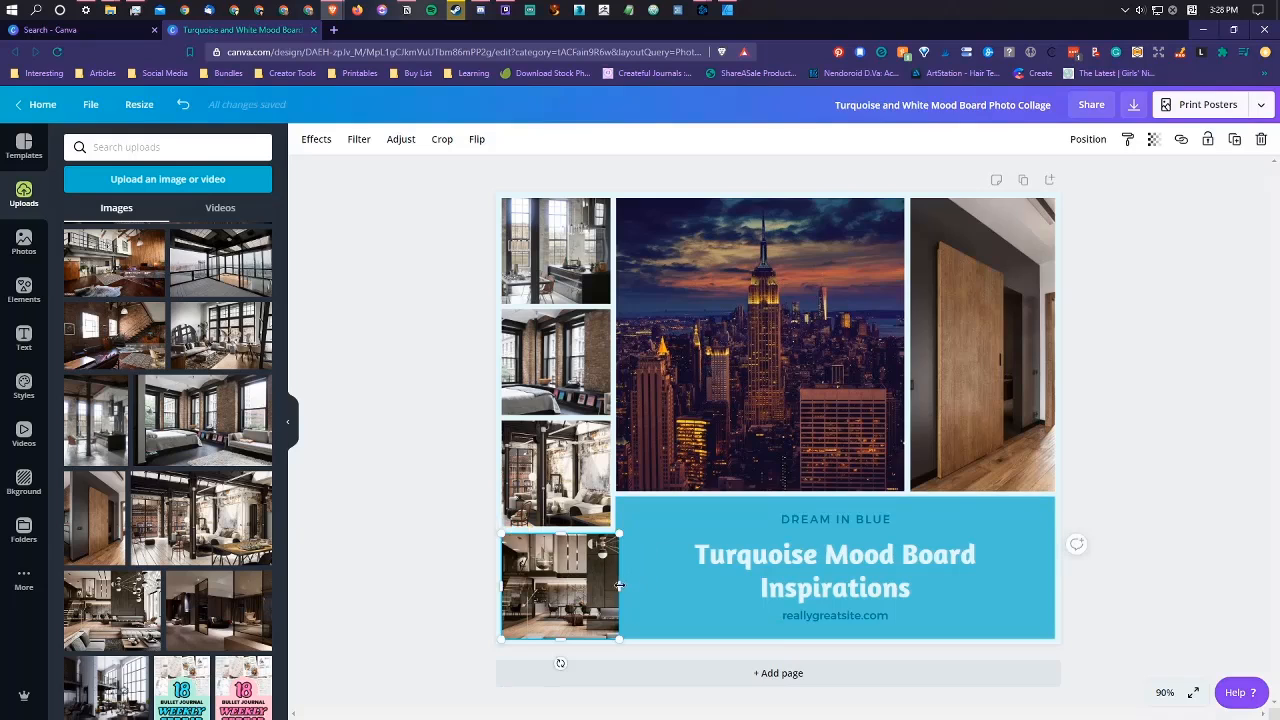
left_click_drag(620, 585, 610, 585)
left_click(1190, 575)
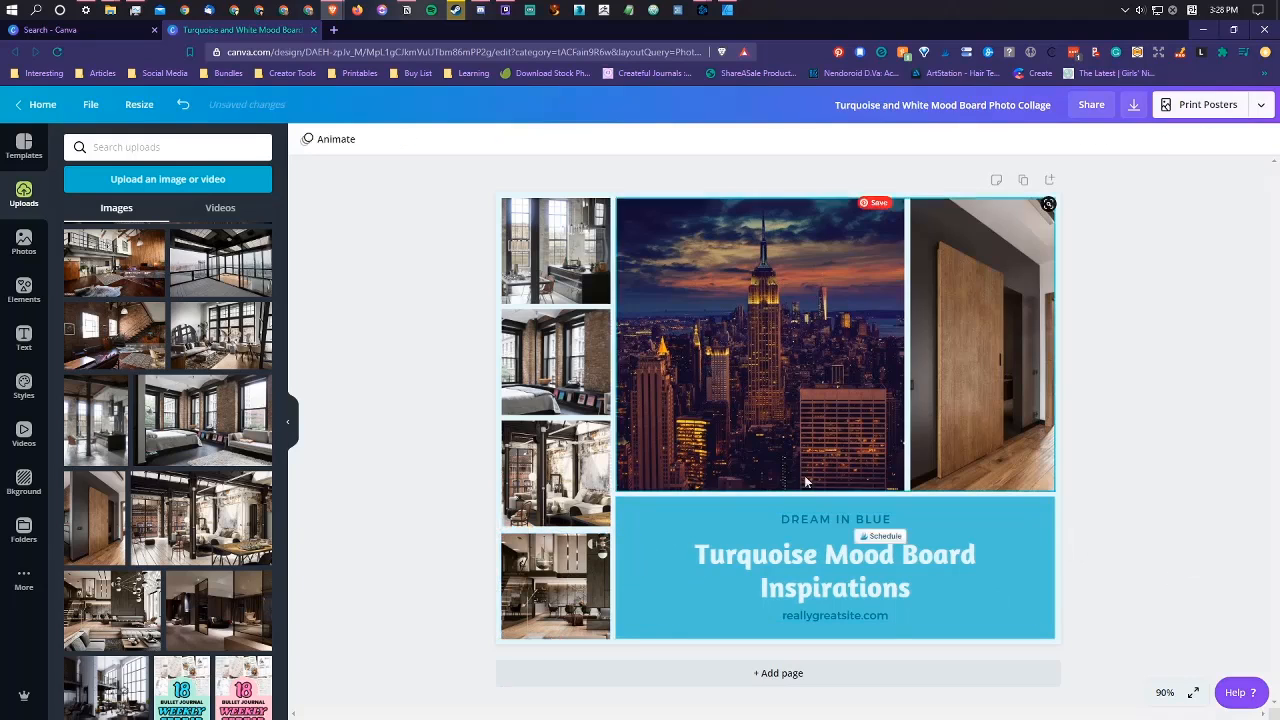
Step: Try the pale pink, red, light pink and dark navy palette colors as the title block's background
left_click(668, 545)
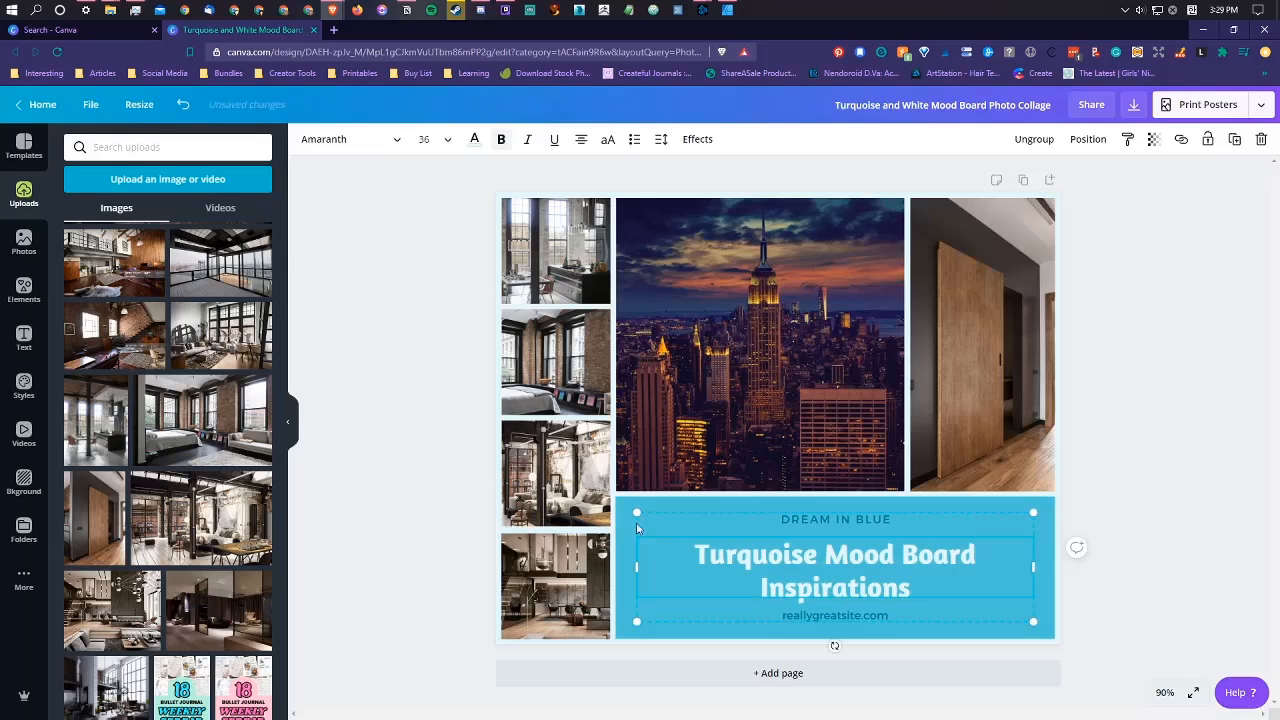
left_click(1080, 606)
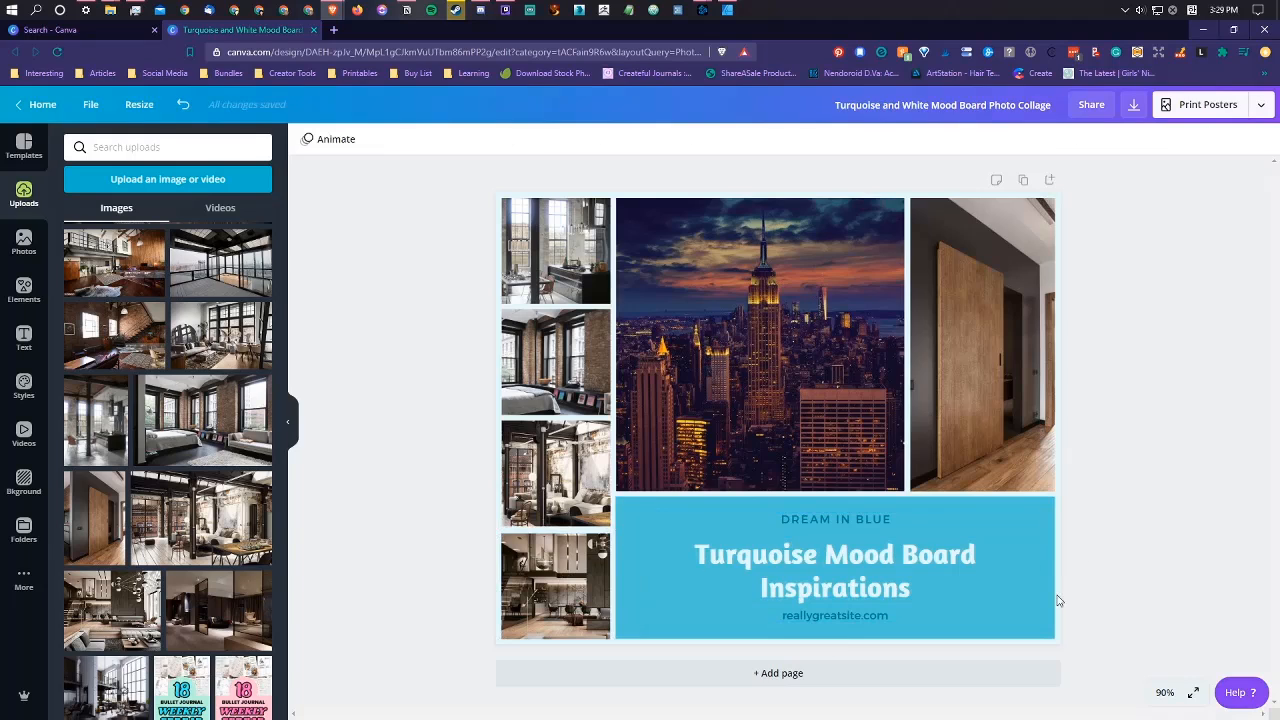
left_click(1048, 603)
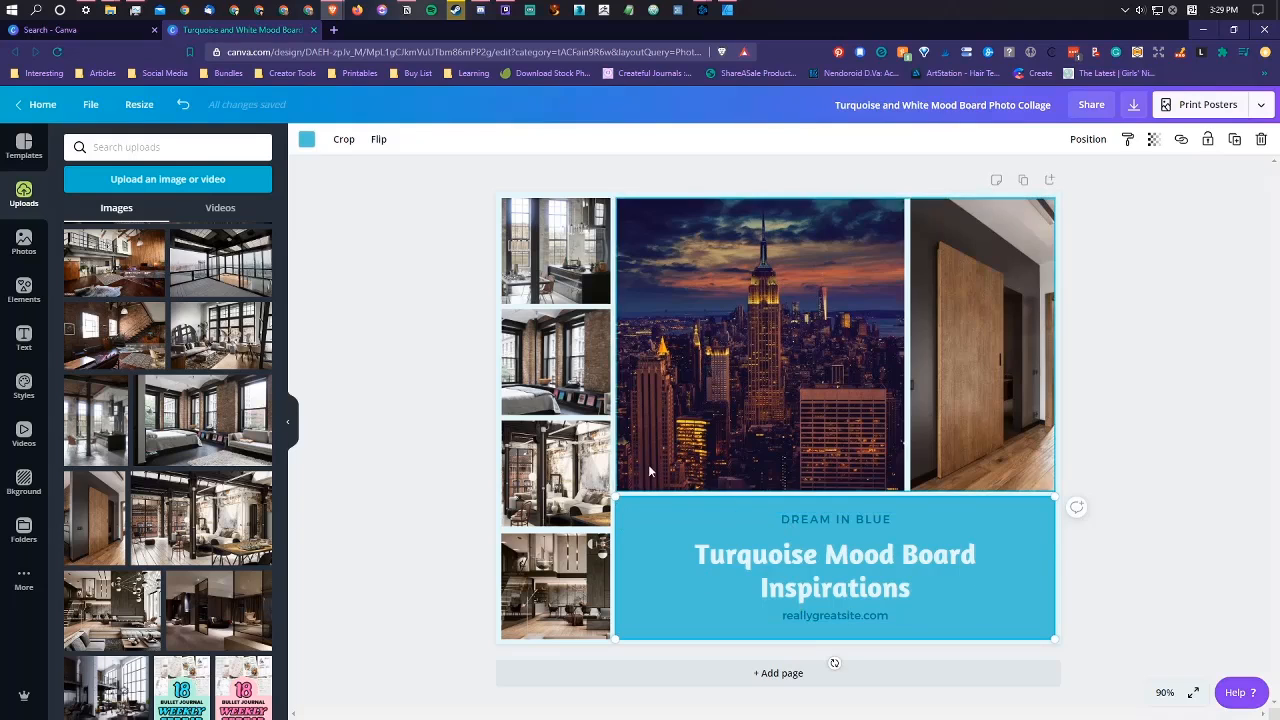
left_click(306, 140)
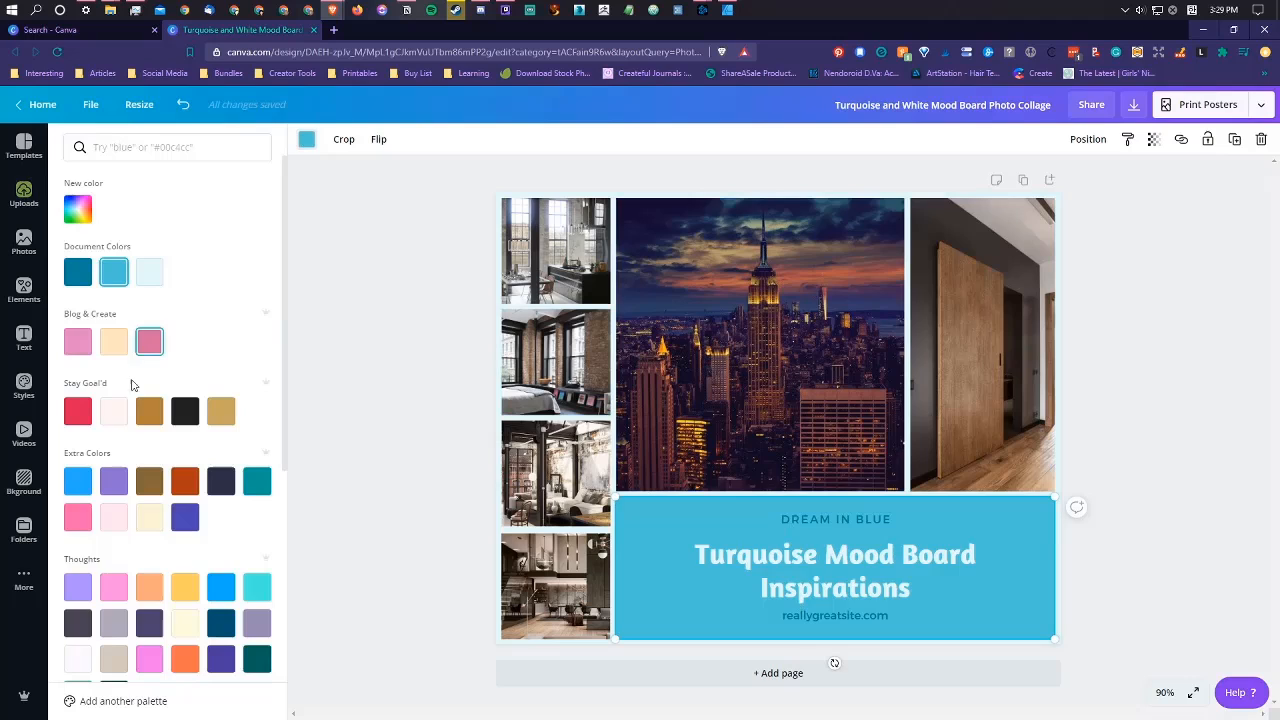
left_click(113, 411)
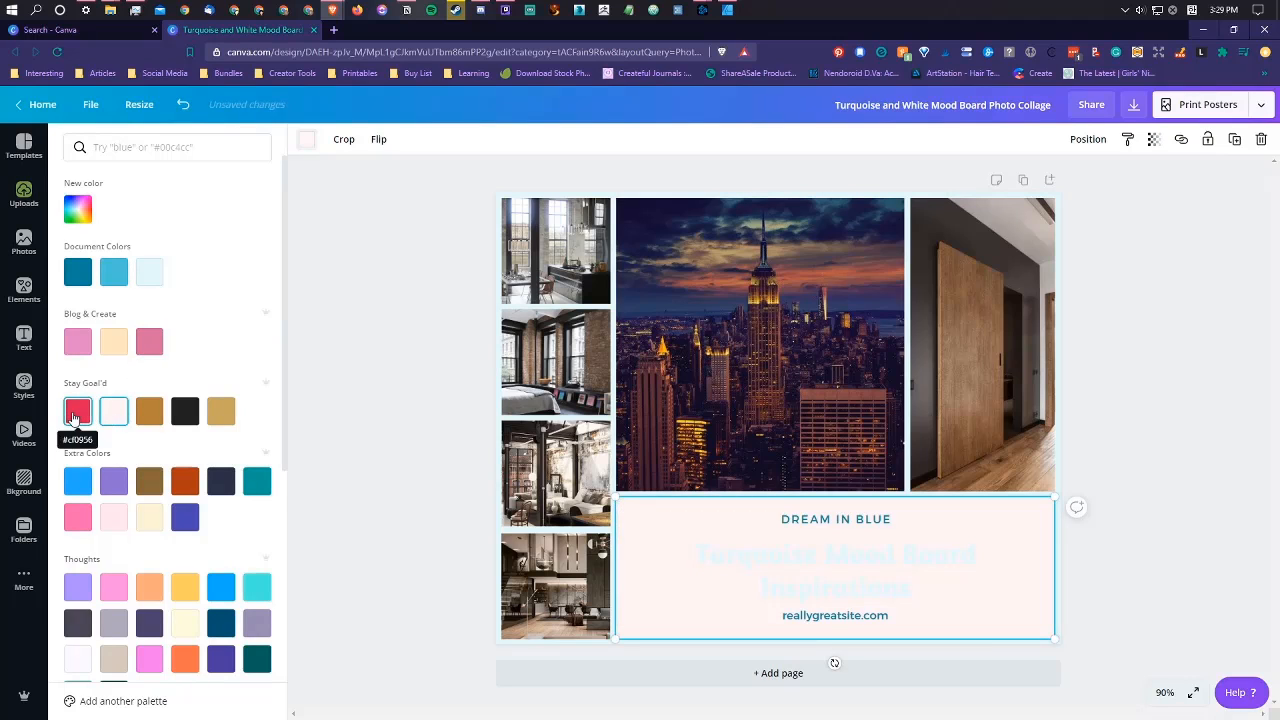
left_click(73, 418)
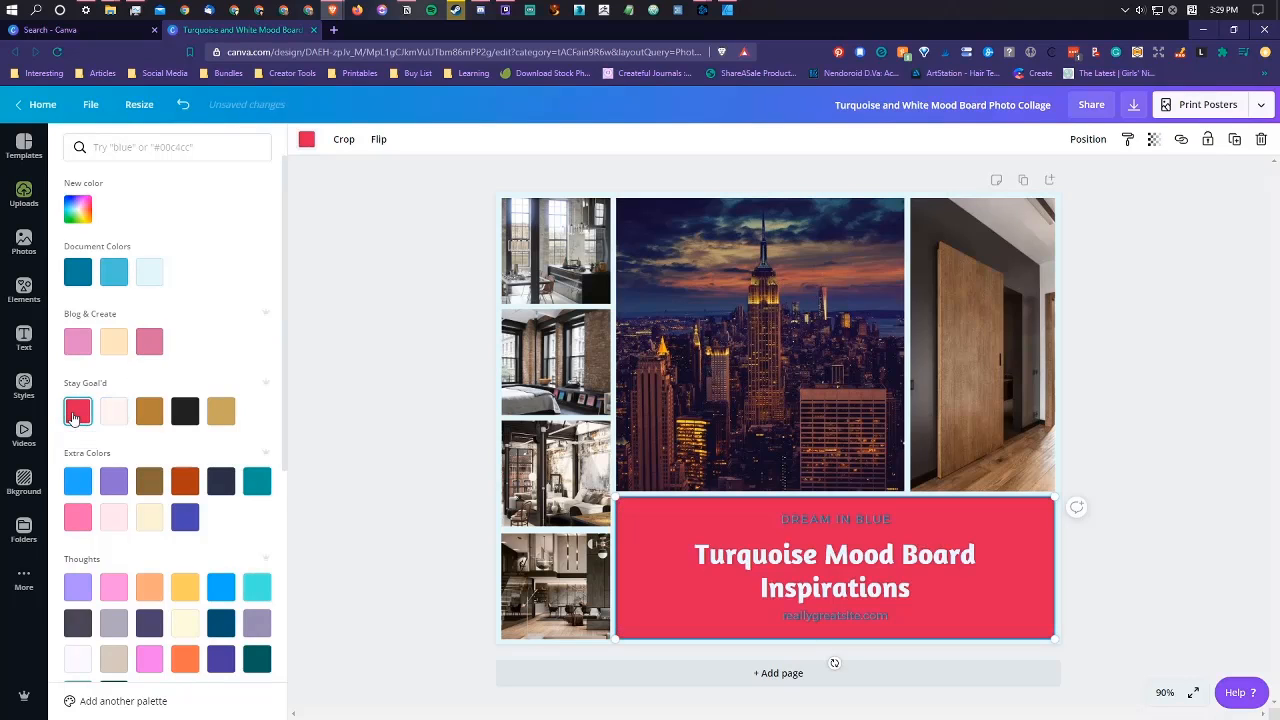
left_click(112, 519)
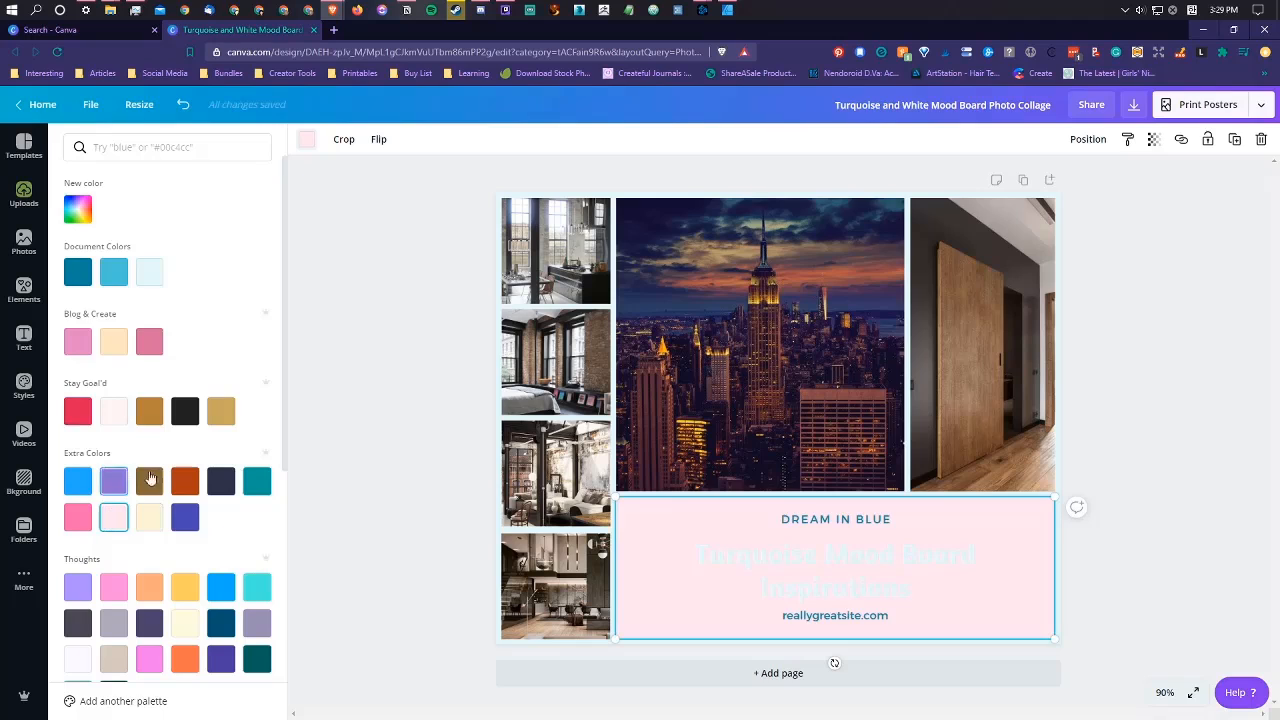
left_click(221, 482)
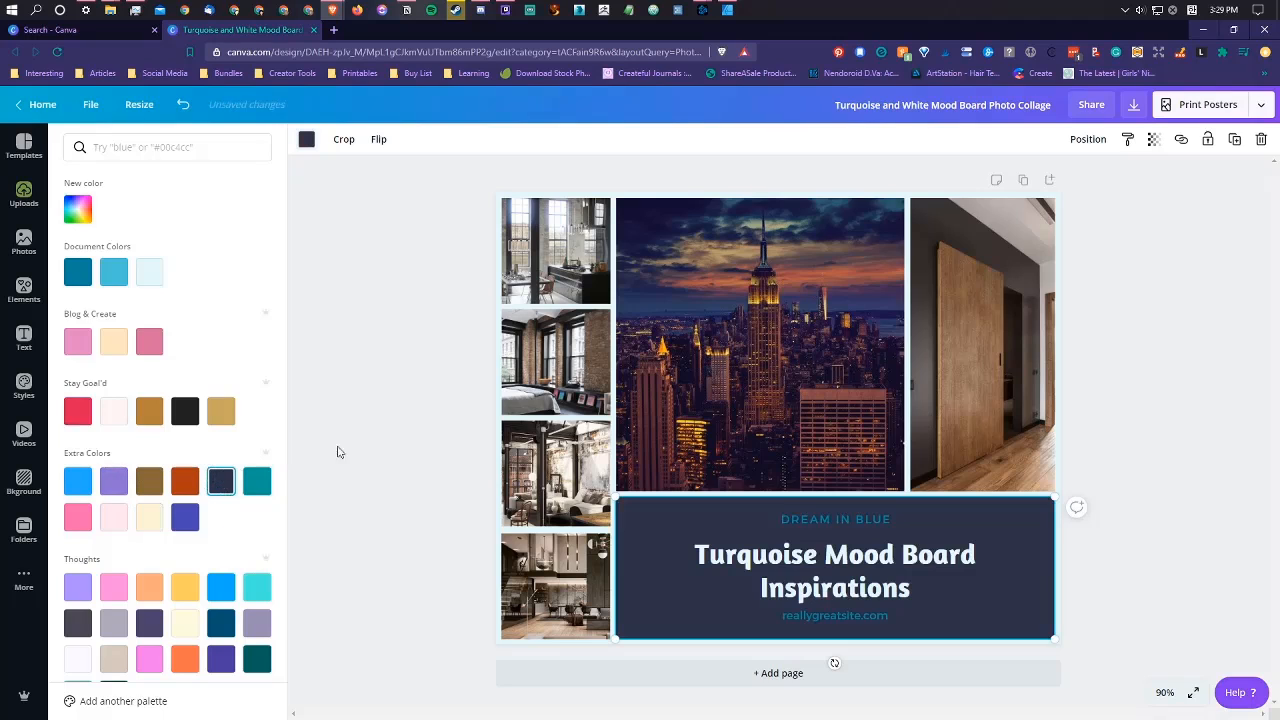
Step: Try black, navy, grey, dark purple, lavender and charcoal palette colors on the title block's background
left_click(185, 414)
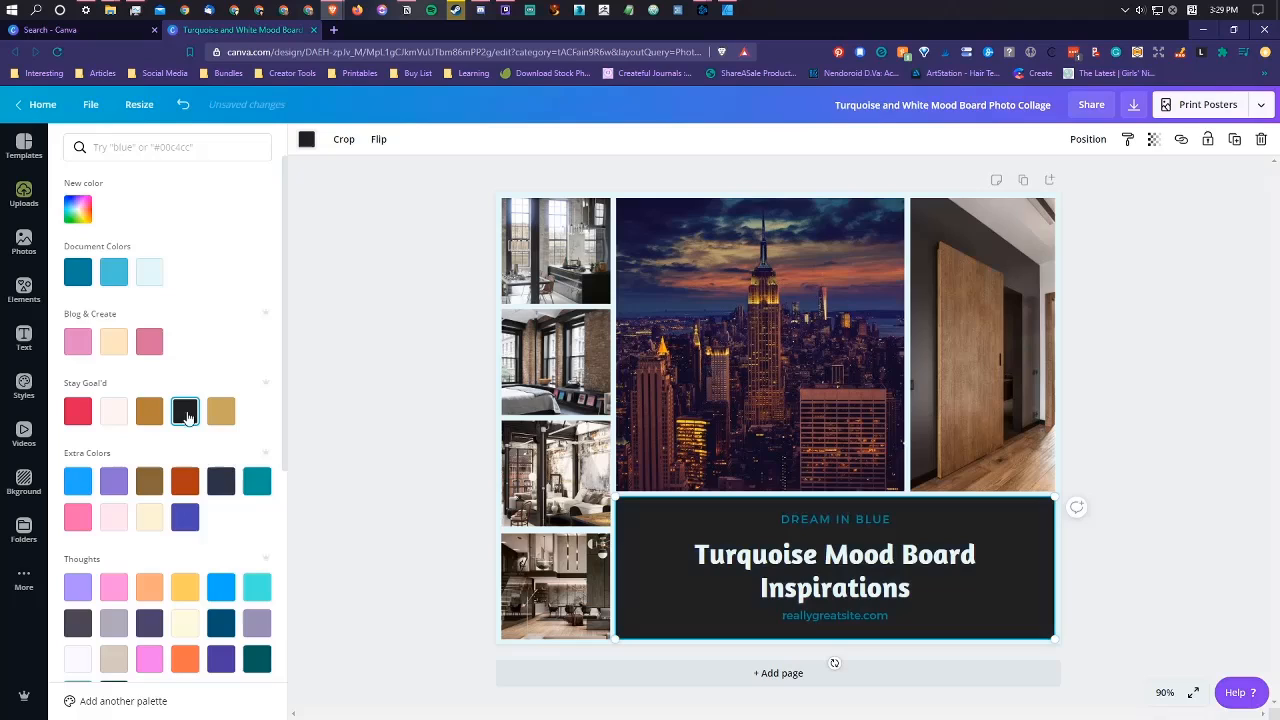
left_click(226, 484)
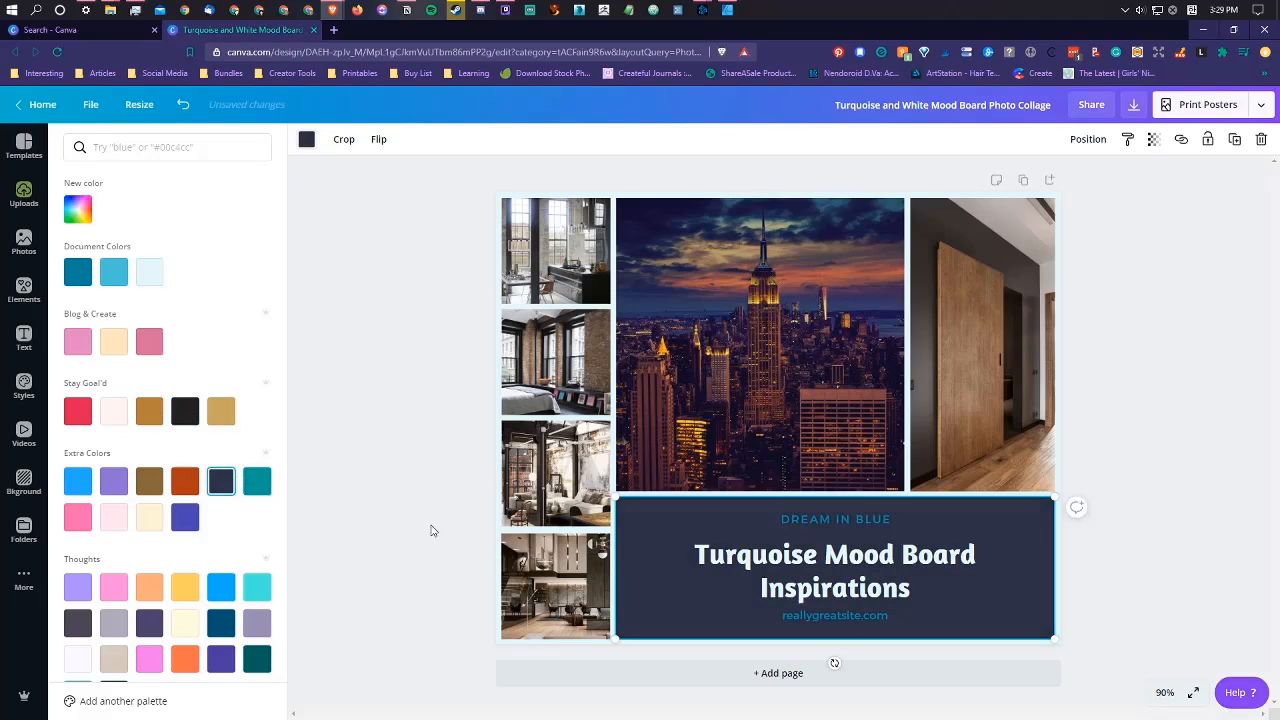
left_click(113, 623)
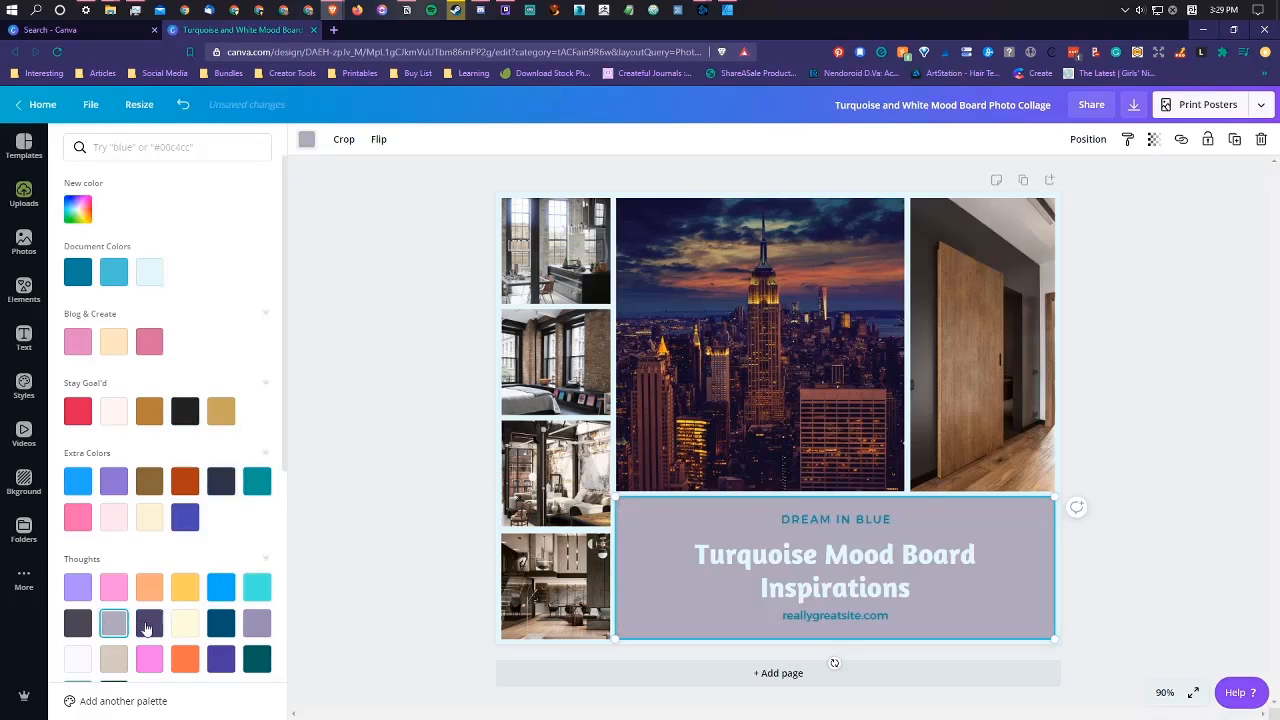
left_click(149, 623)
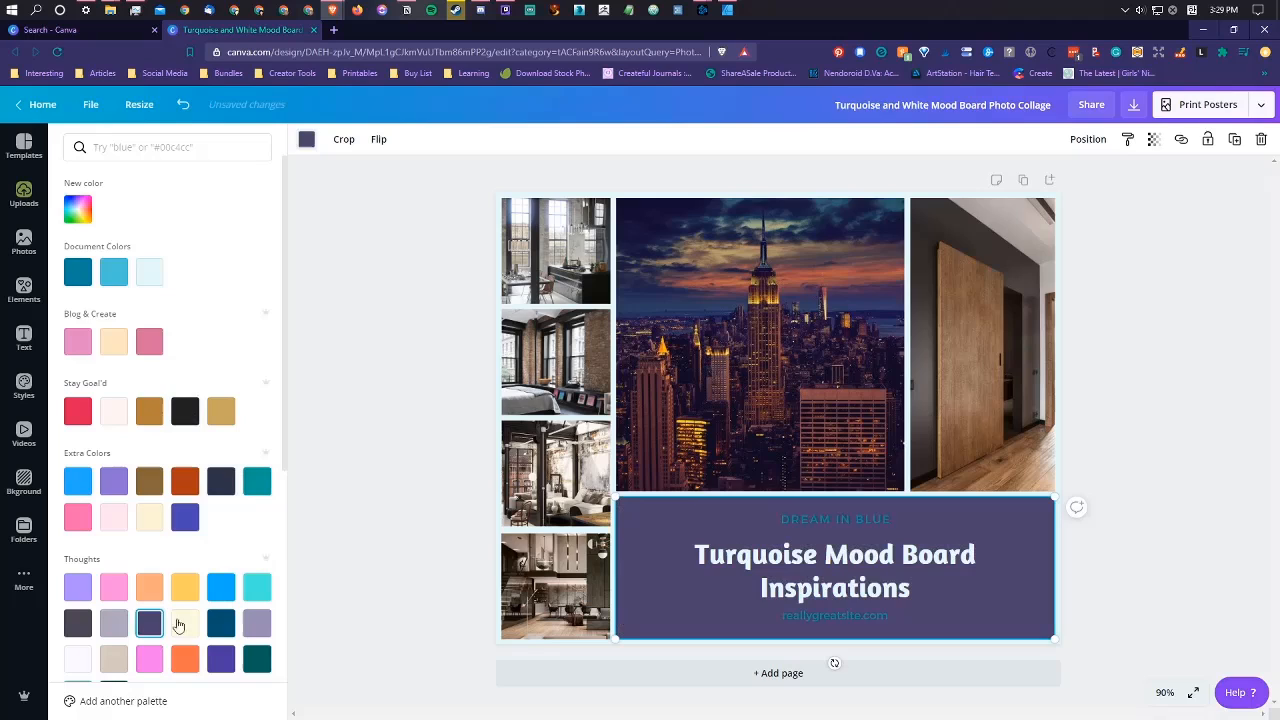
left_click(257, 623)
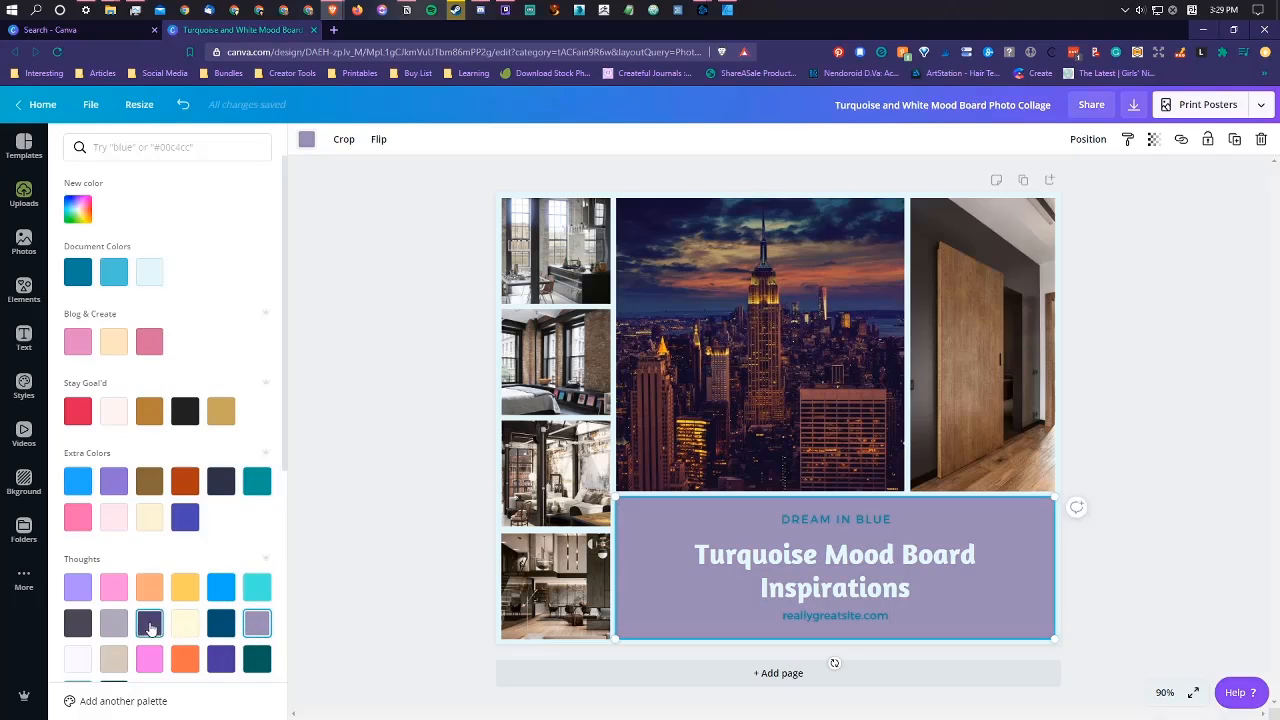
left_click(75, 623)
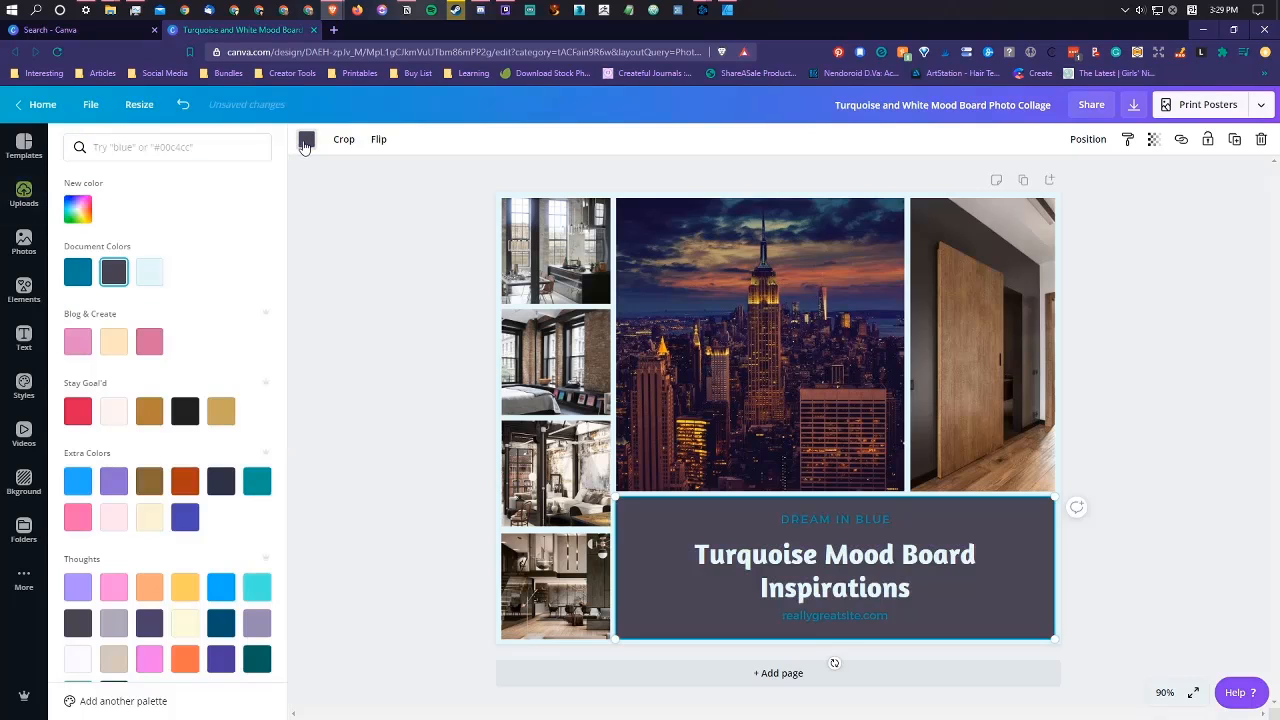
Step: Give the title block's background a custom dark purple color, #2D2737
left_click(306, 142)
left_click(307, 145)
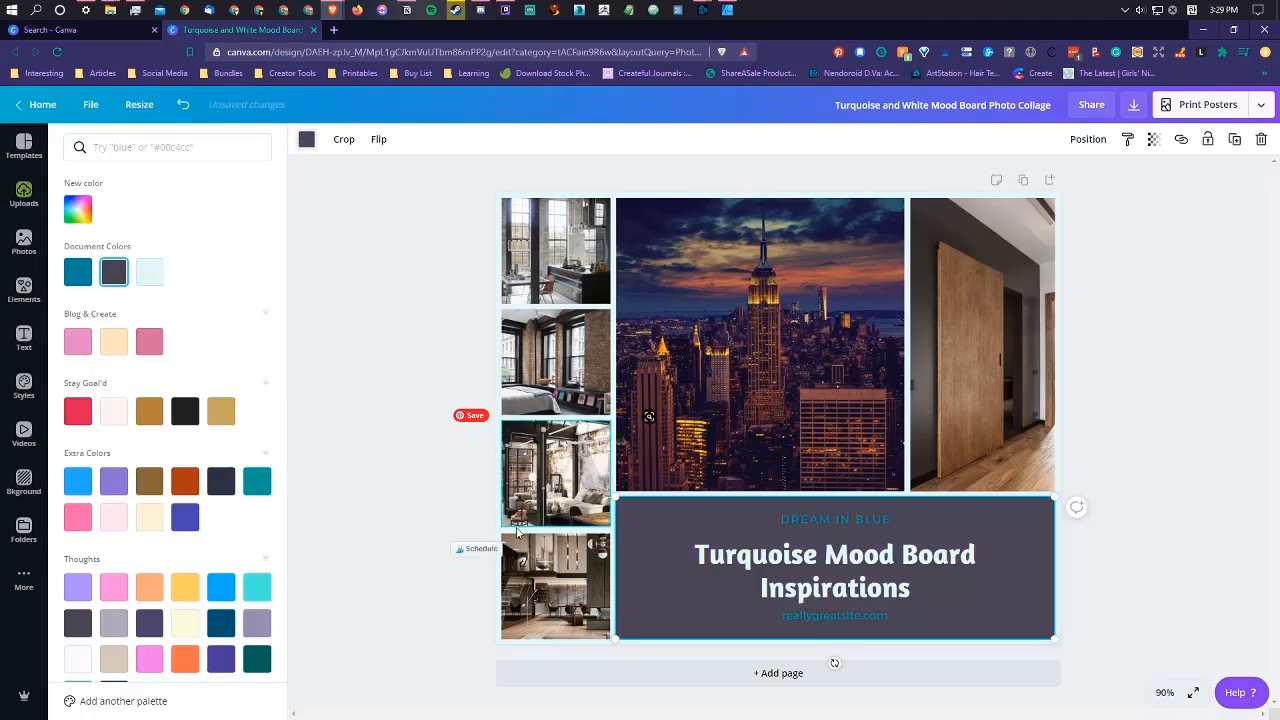
left_click(627, 610)
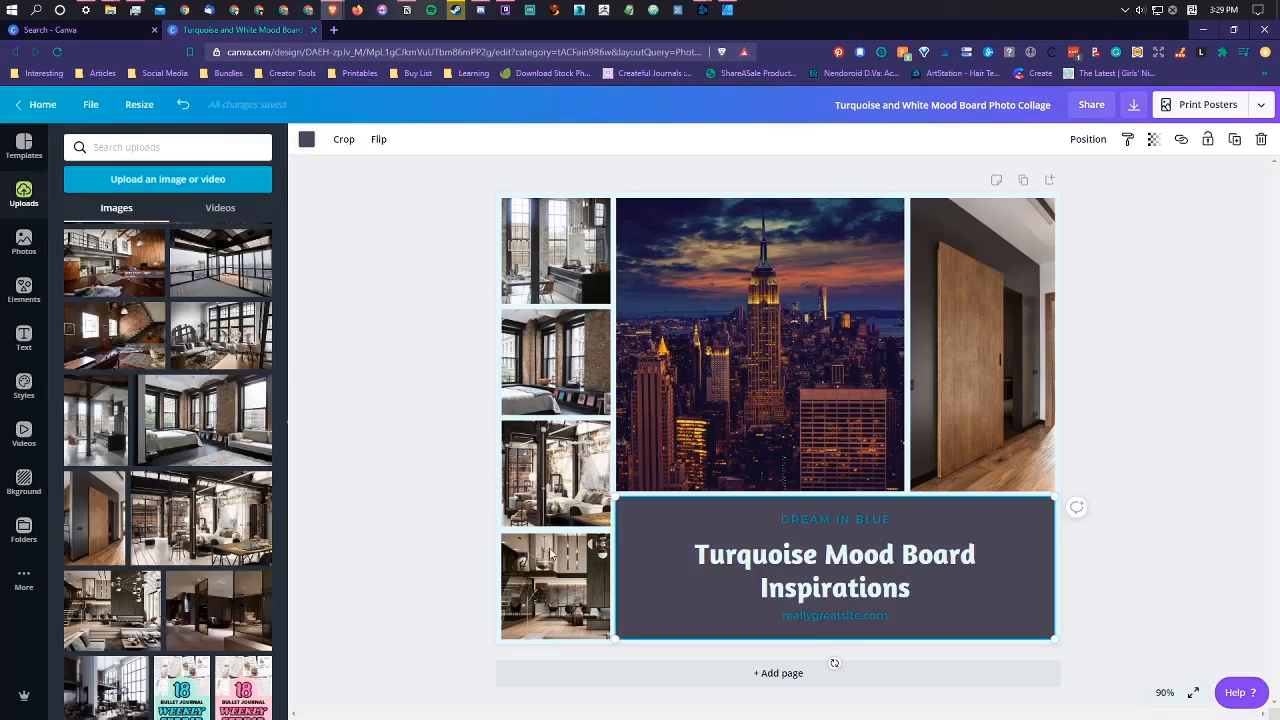
left_click(641, 654)
left_click(630, 610)
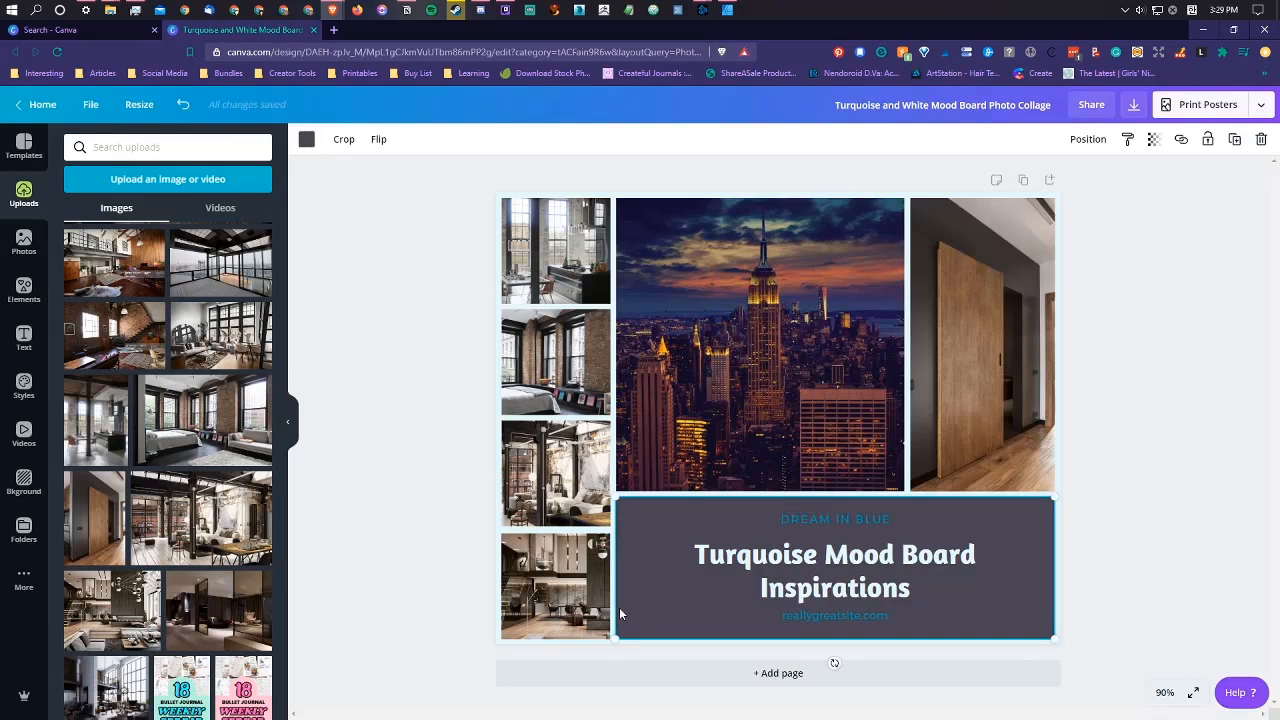
left_click(306, 139)
left_click(80, 212)
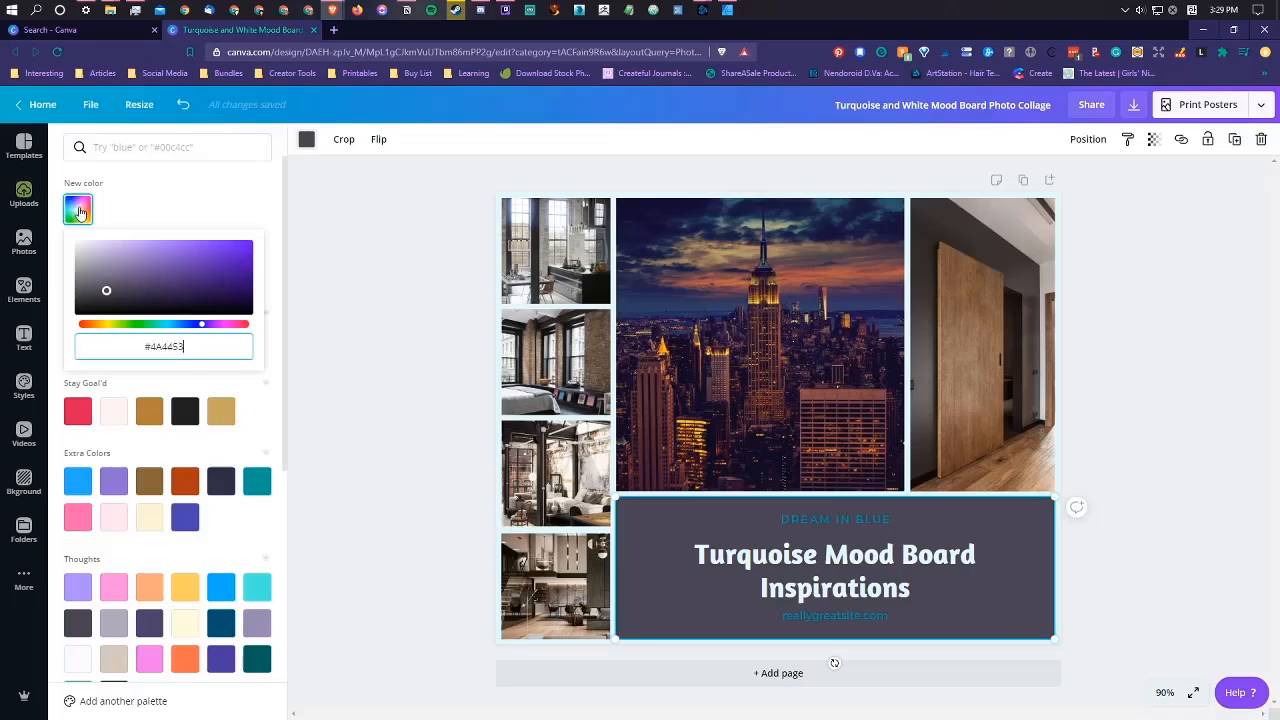
left_click_drag(186, 264, 126, 297)
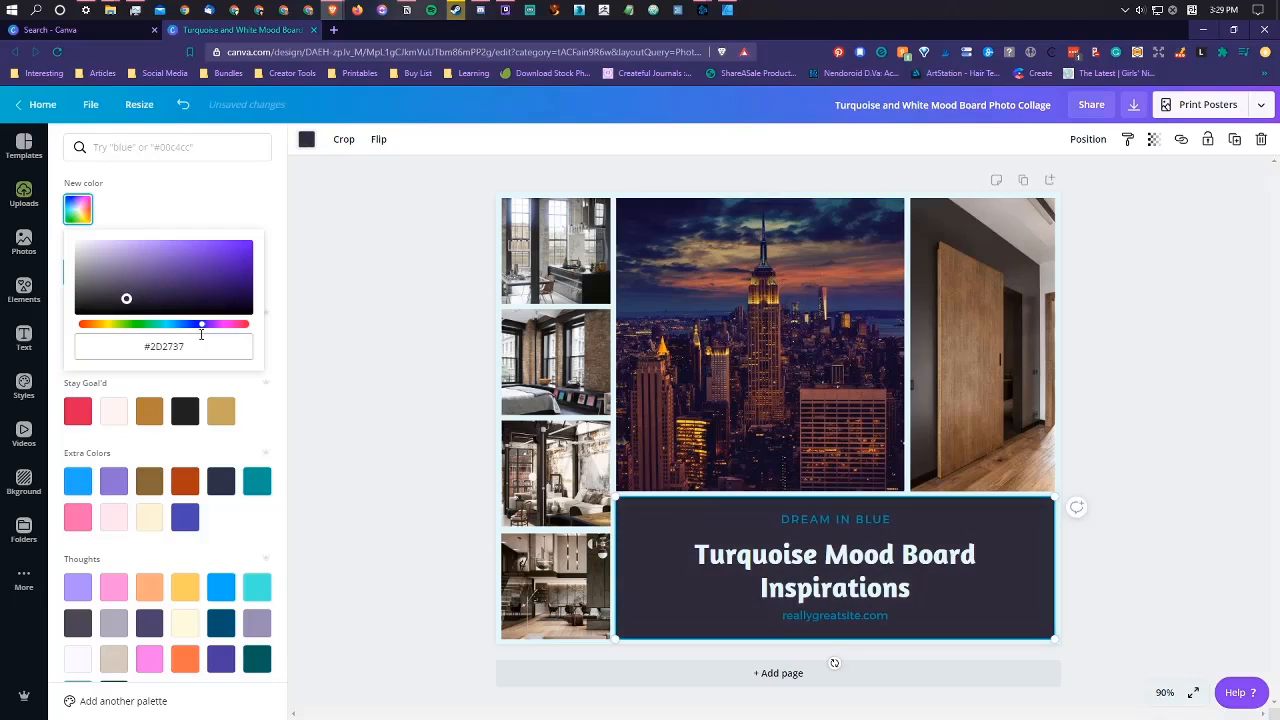
Step: Try shifting the custom background color through plum tones such as #362737 and #5A4A5B to purple #473B5B
left_click_drag(201, 324, 217, 329)
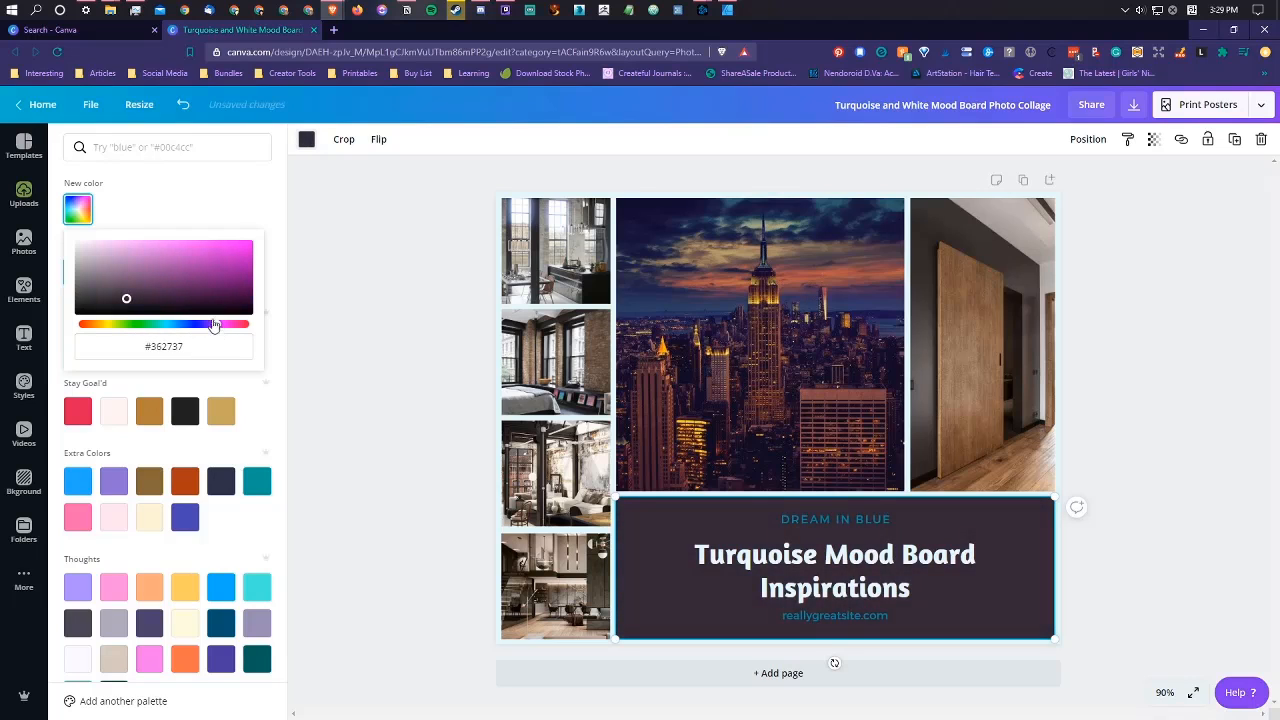
left_click_drag(126, 298, 108, 287)
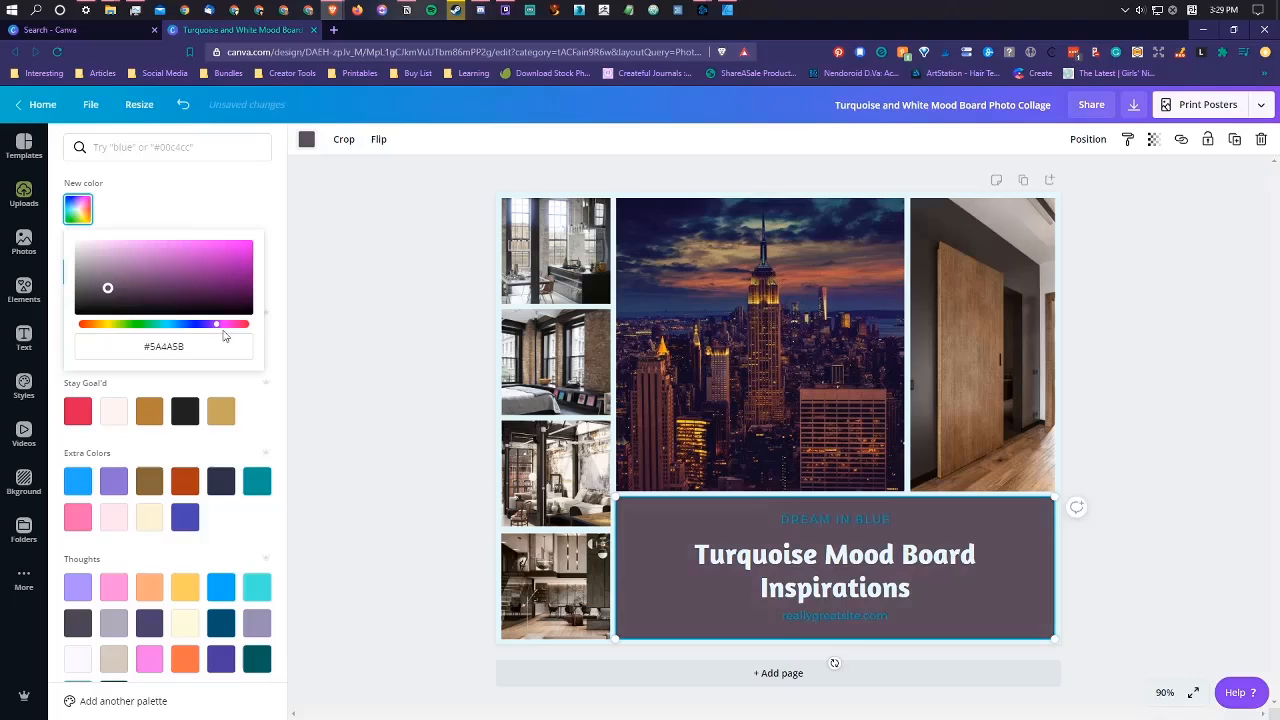
mouse_move(226, 326)
left_mouse_down()
mouse_move(251, 327)
mouse_move(222, 322)
left_mouse_up()
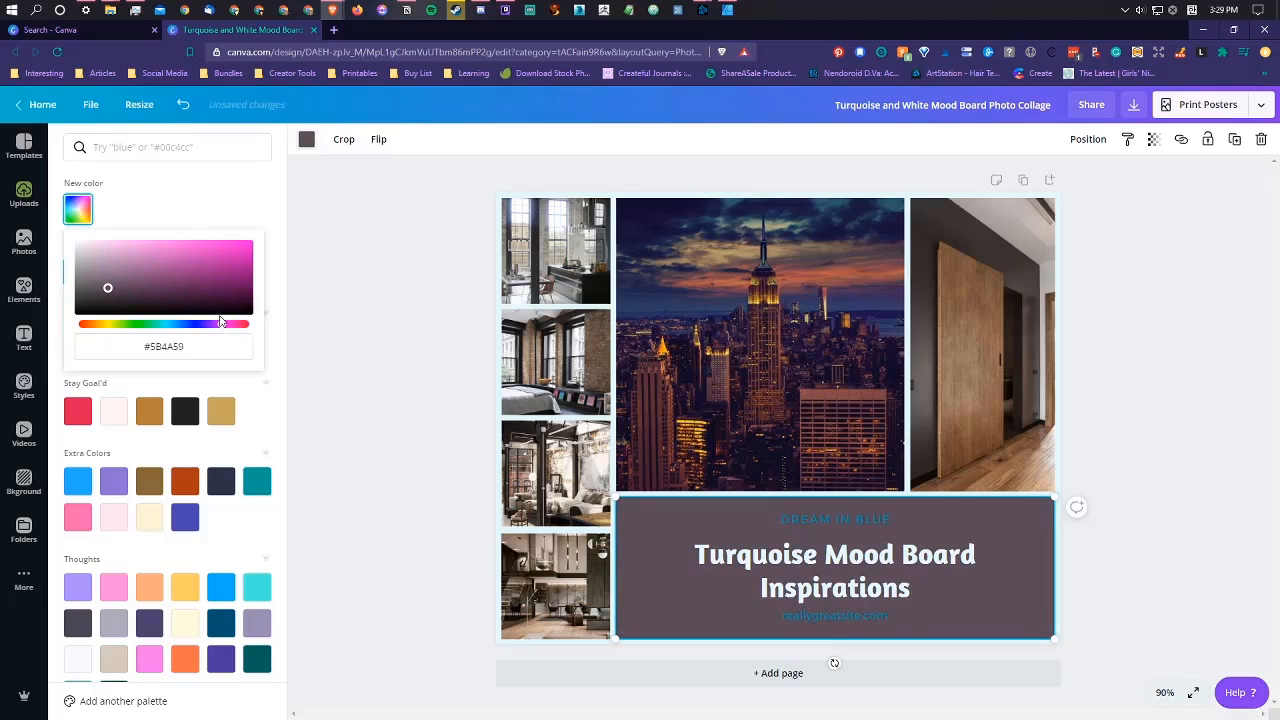
left_click_drag(108, 287, 136, 288)
left_click_drag(221, 328, 203, 327)
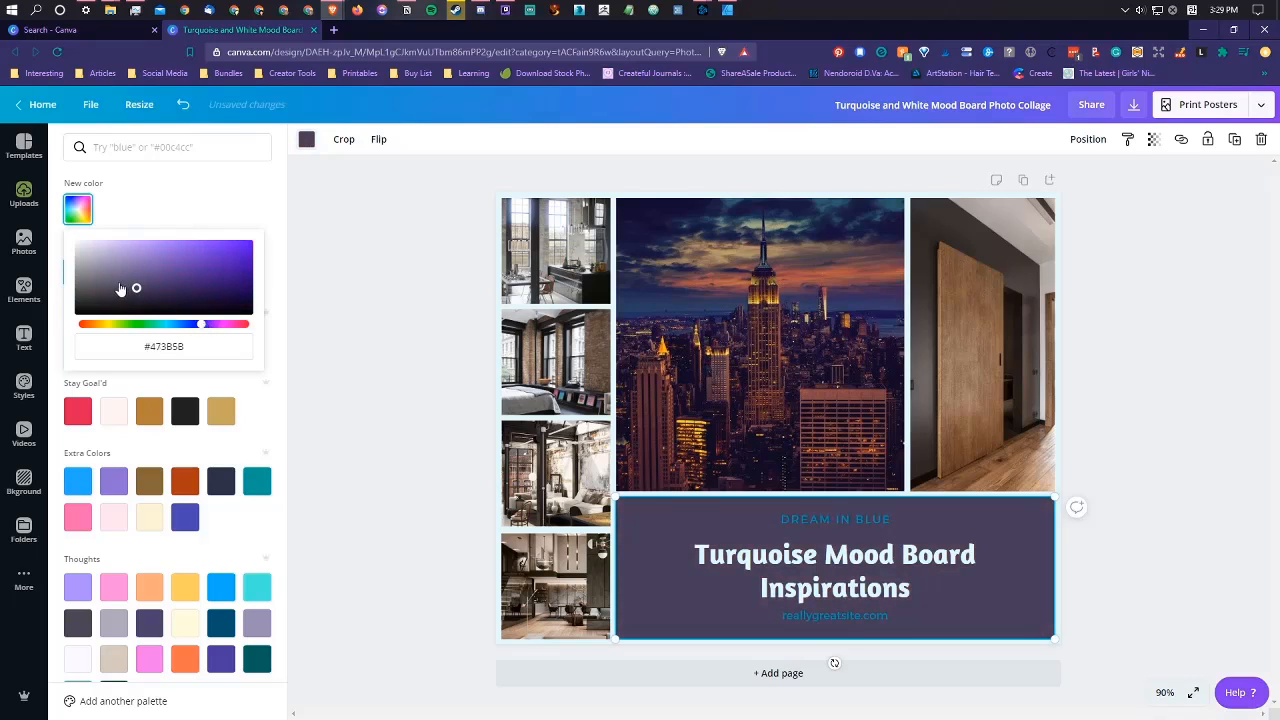
Step: Refine the title block's custom background color to dark navy blue, #2D2C4B
mouse_move(134, 289)
left_mouse_down()
mouse_move(129, 278)
mouse_move(135, 293)
left_mouse_up()
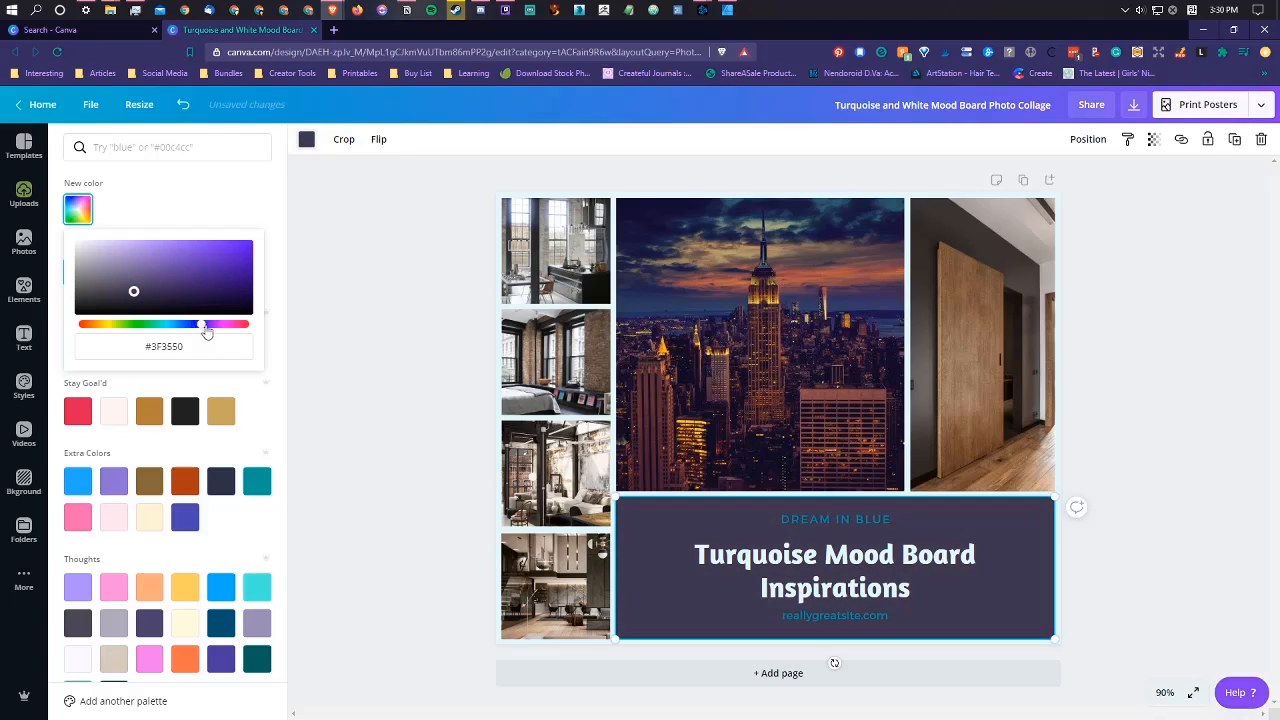
left_click_drag(201, 327, 192, 325)
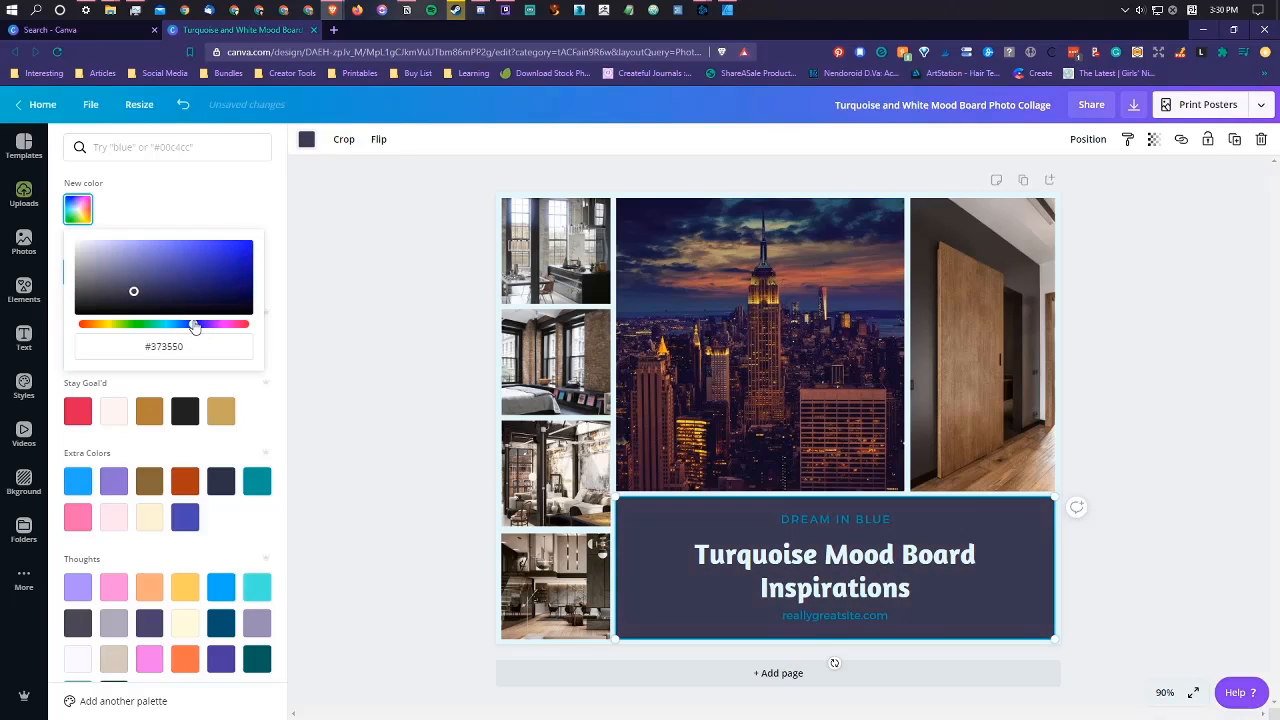
left_click_drag(130, 291, 149, 292)
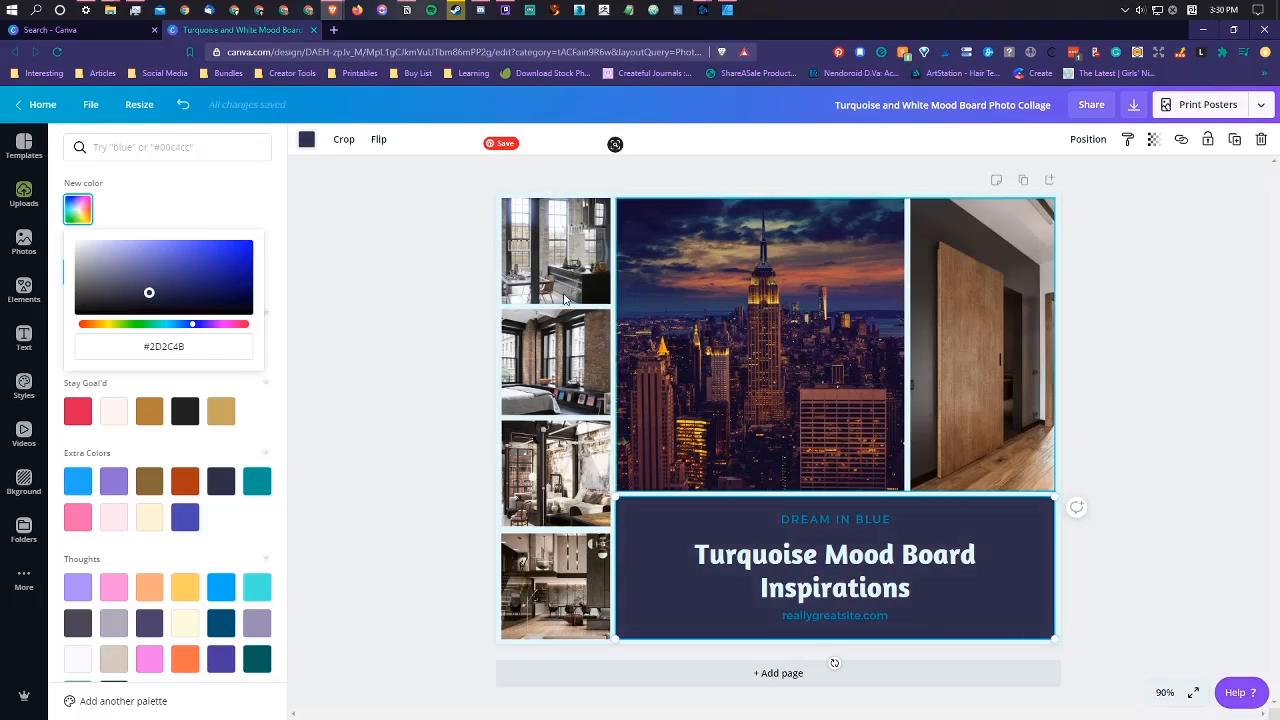
left_click(226, 180)
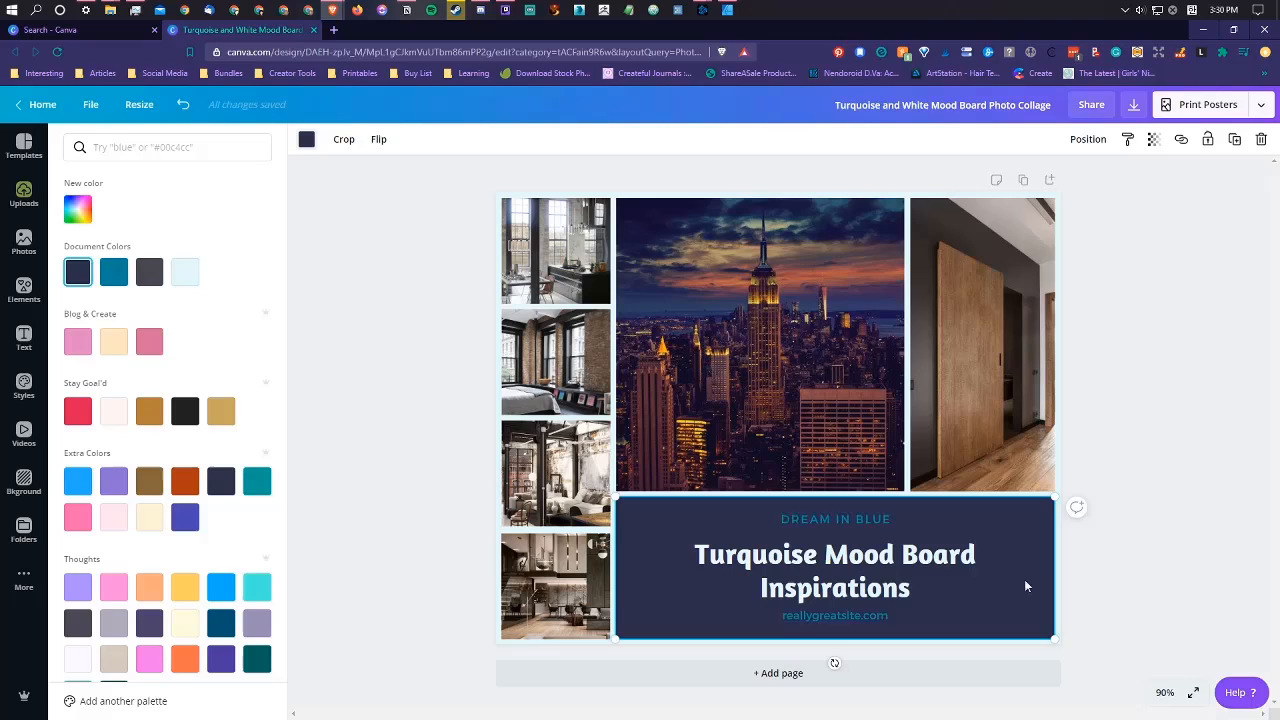
Step: Replace the main title text with "I have my dream loft apartment"
left_click(842, 553)
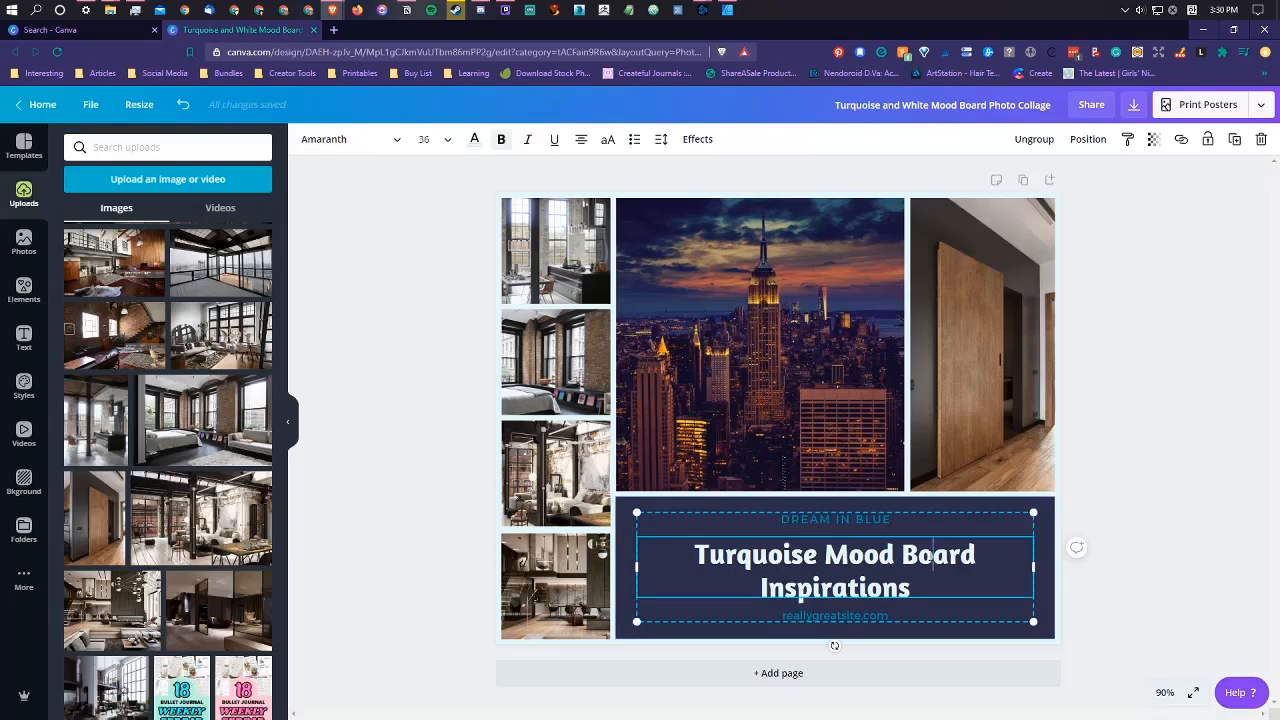
double_click(933, 556)
left_click(933, 556)
left_click(927, 585)
left_click_drag(928, 585, 688, 536)
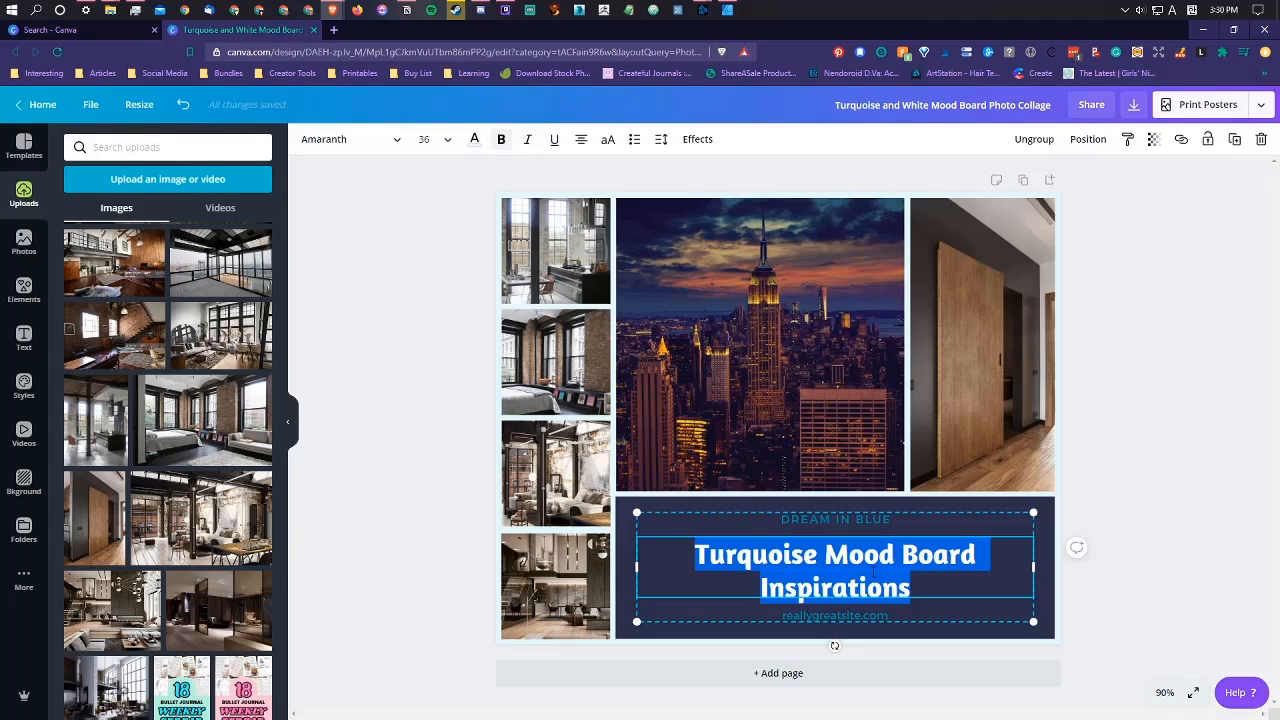
type("I")
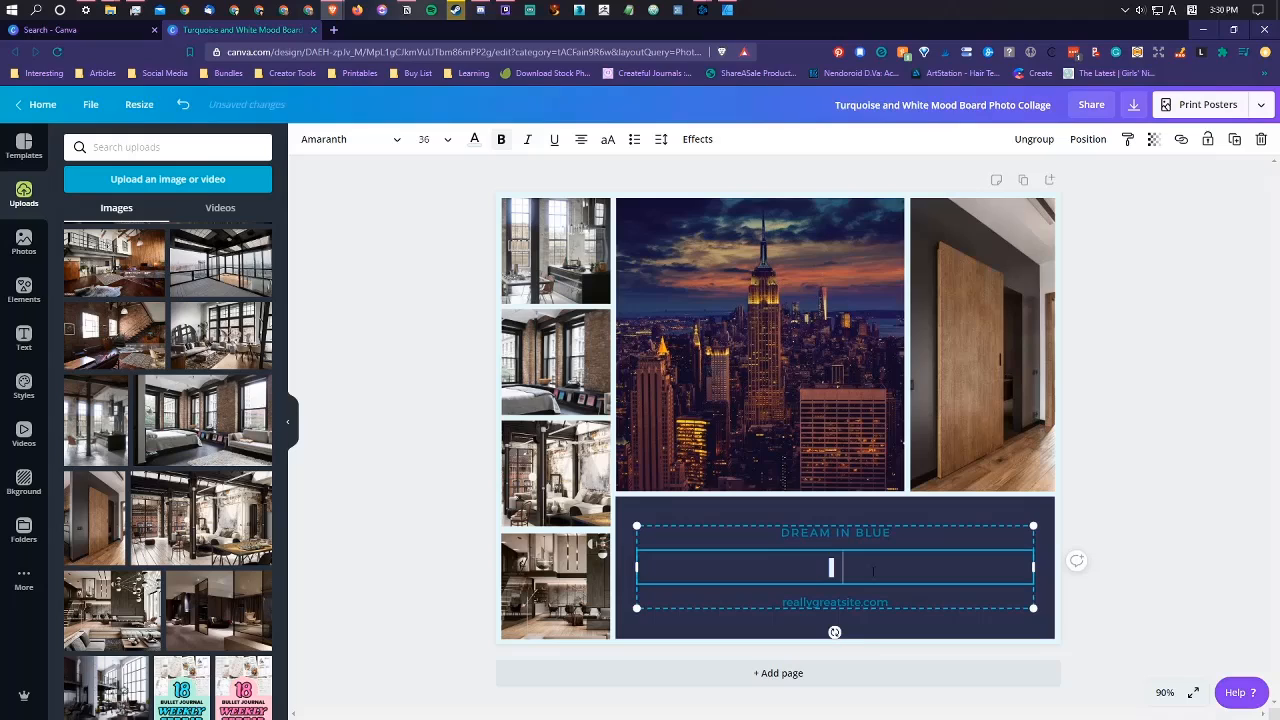
type(" have")
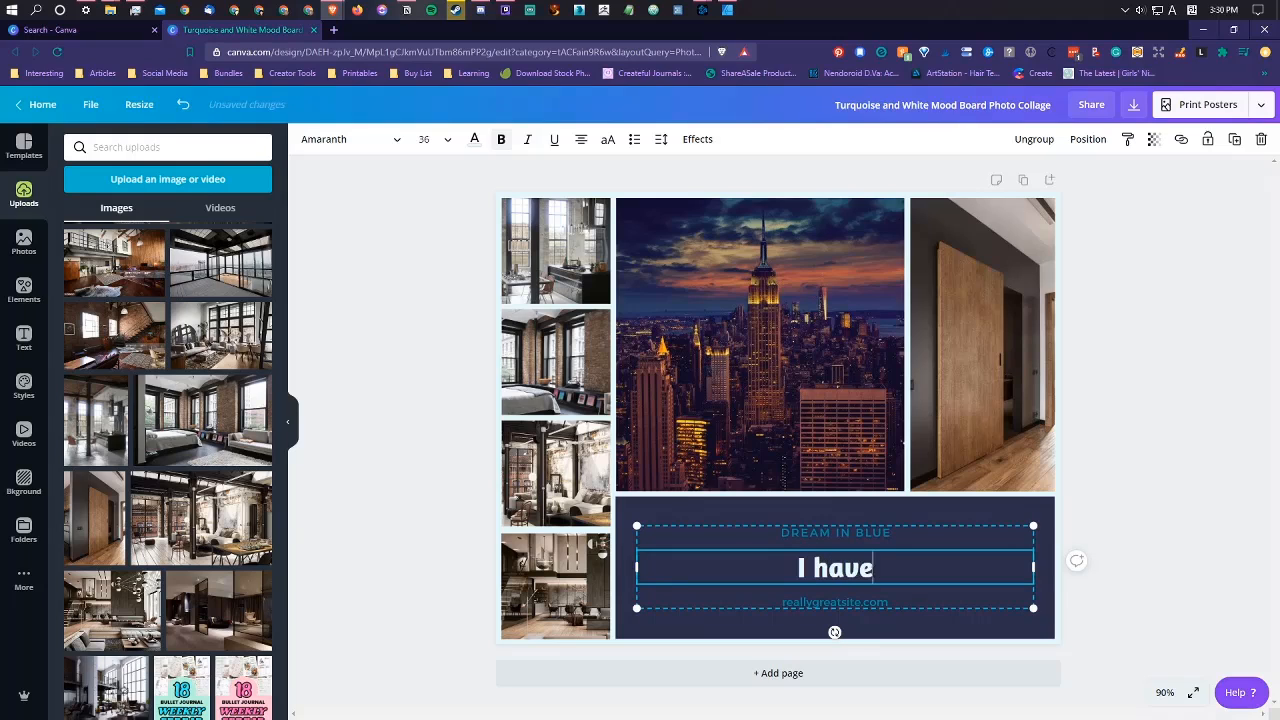
type(" my d")
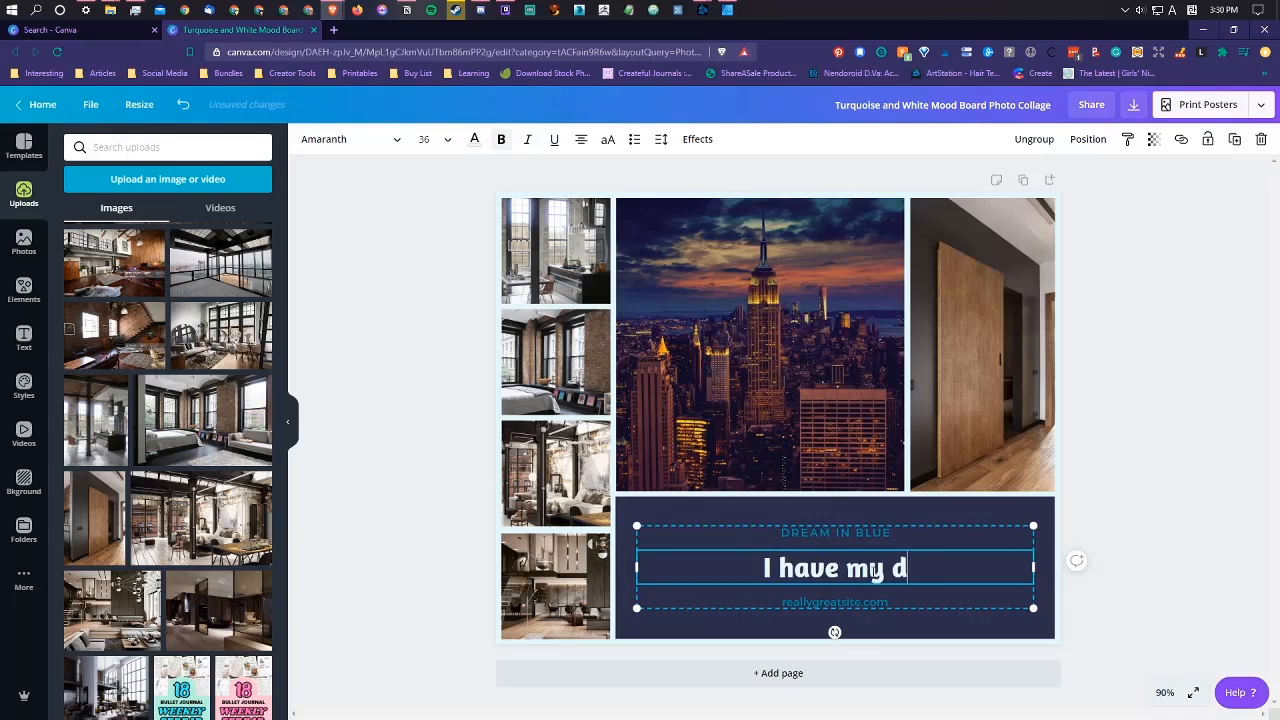
type("ream loft")
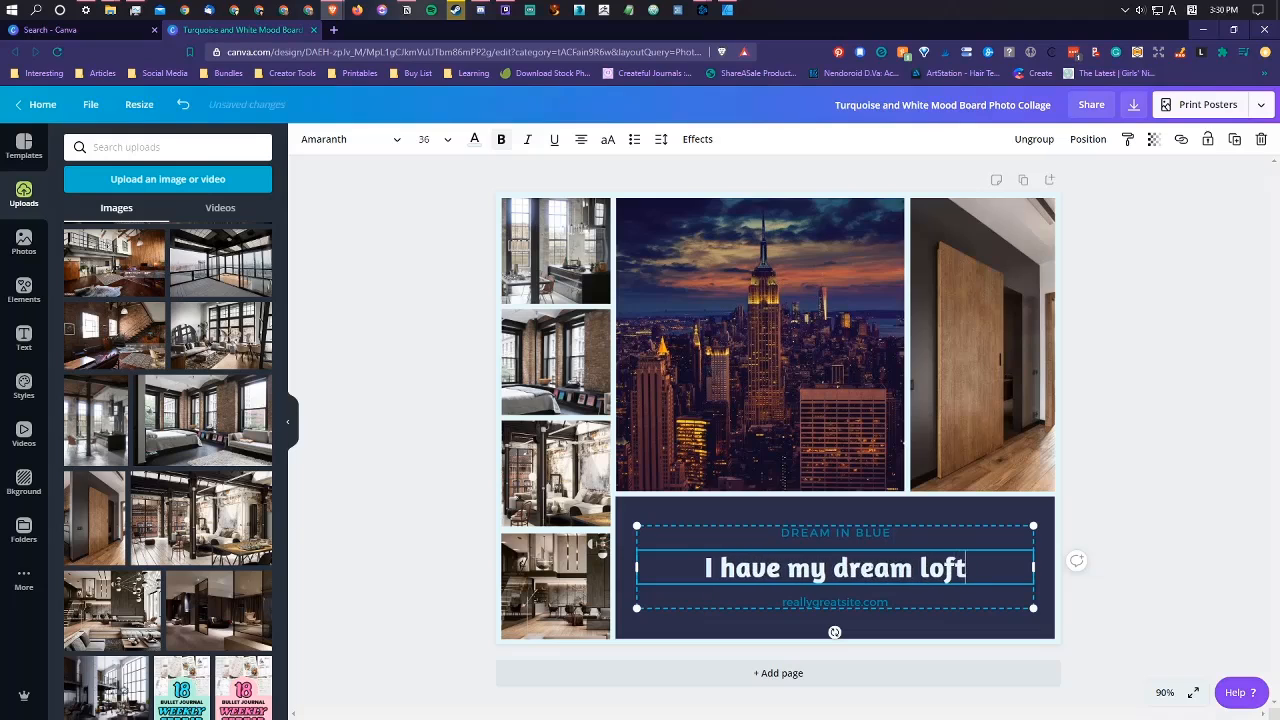
type(" apartment")
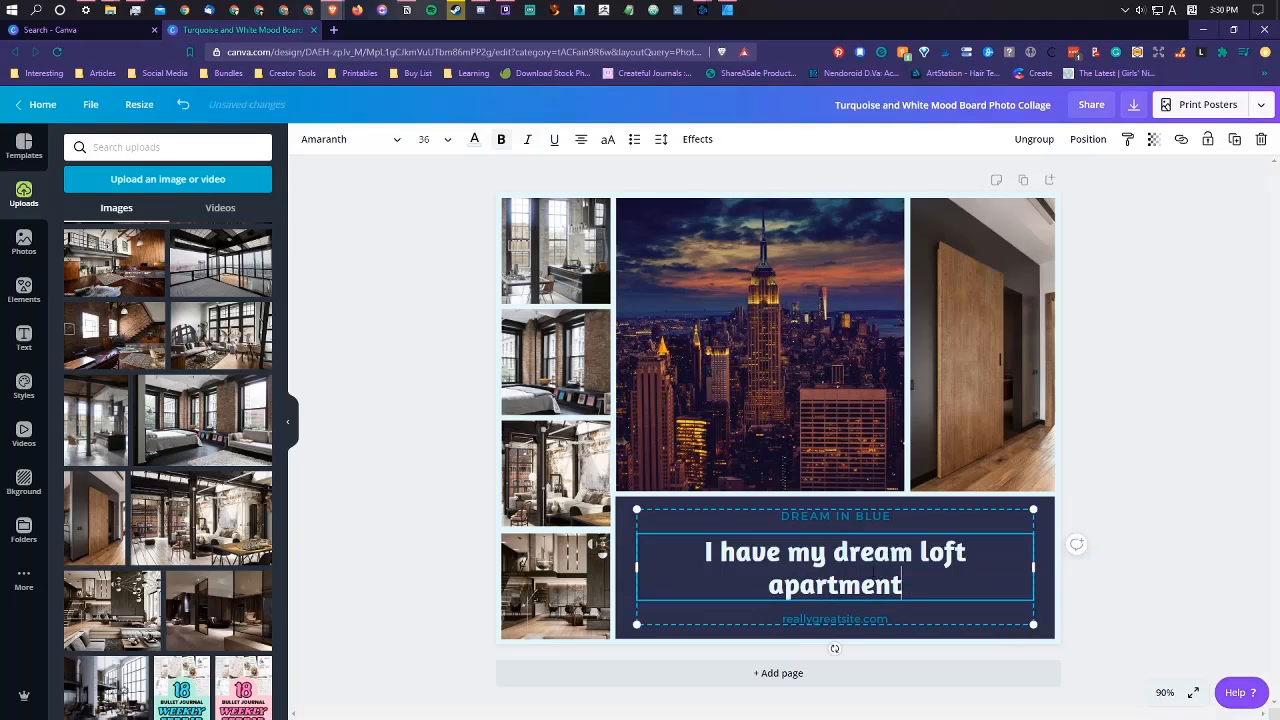
left_click(1130, 549)
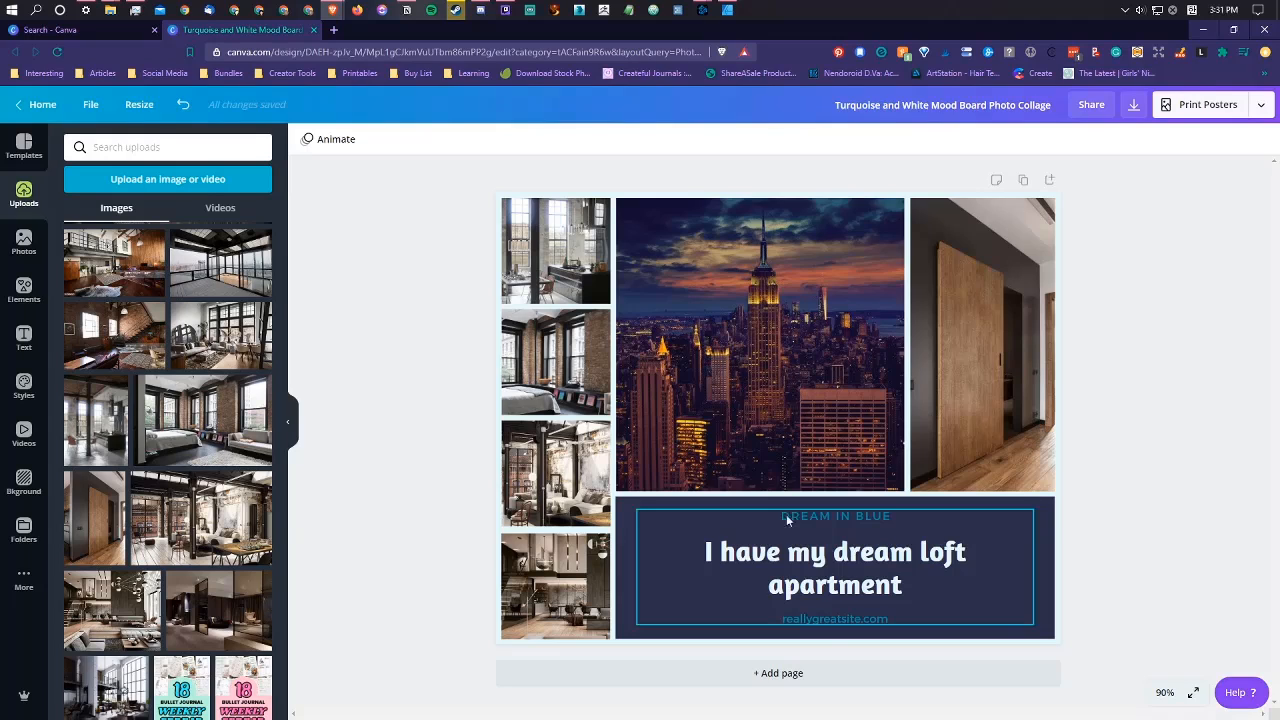
Step: Replace the small heading above the main title with "INDUSTRIAL LOFT DREAMS"
left_click(827, 516)
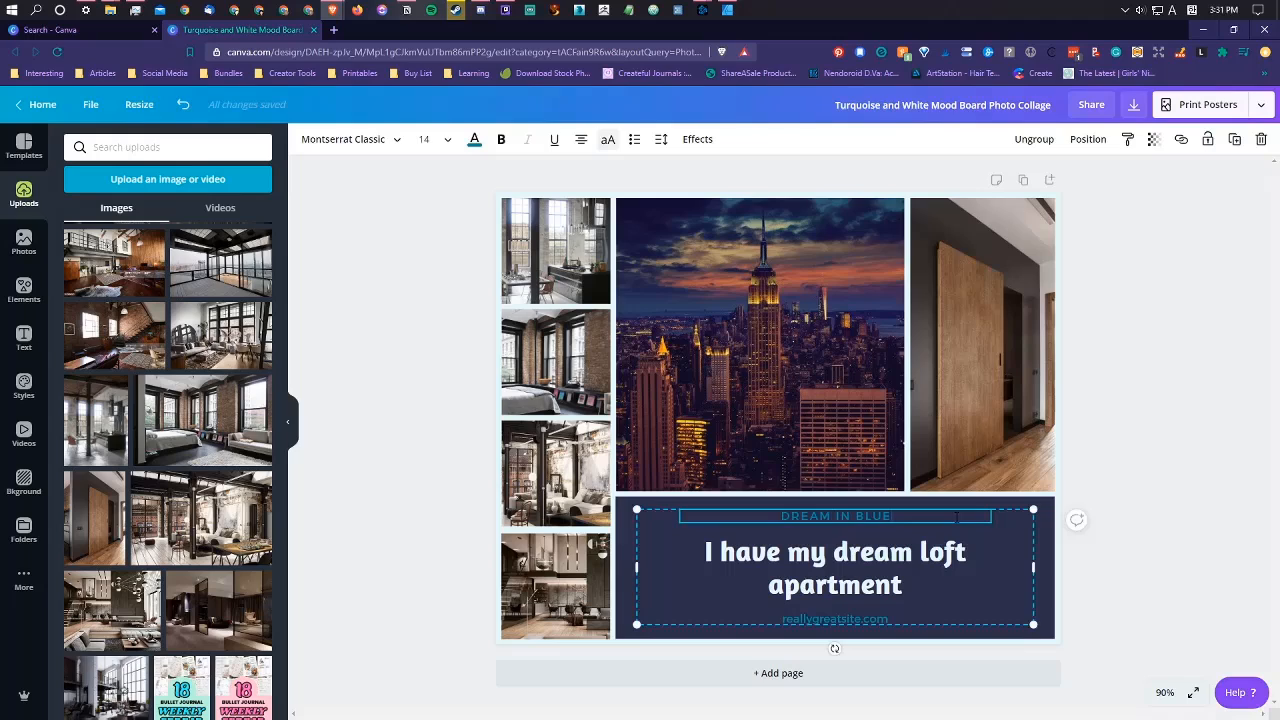
left_click_drag(955, 517, 747, 508)
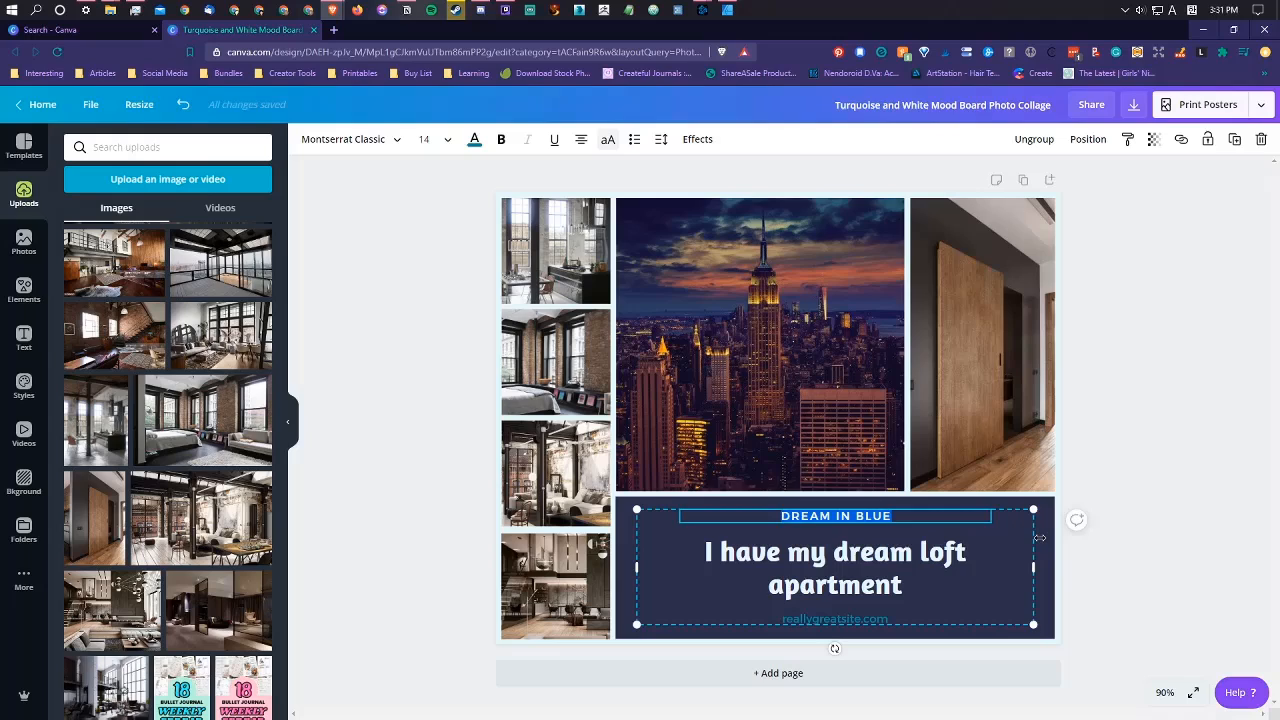
type("INDIUSTRIAL LOFT")
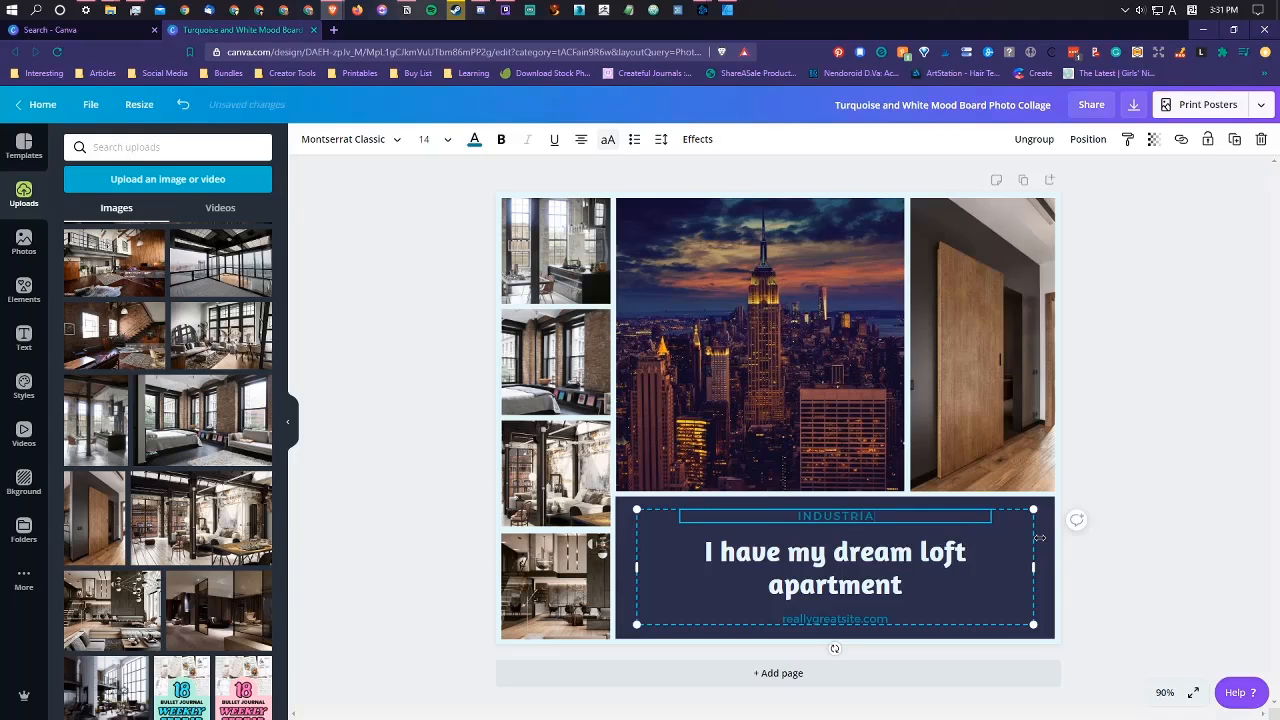
type(" DREAMS")
Step: Replace the website line below the title with "I am grateful for the opportunity to make my dreams come true"
double_click(818, 619)
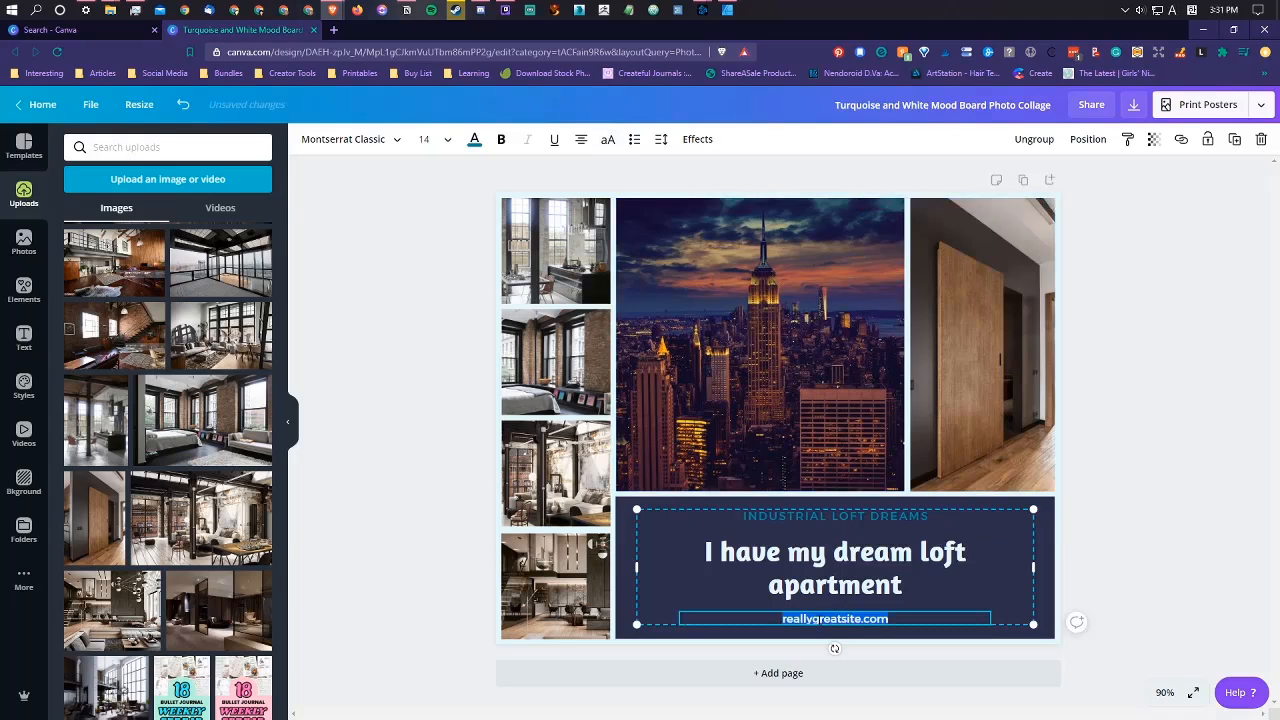
key("BackSpace")
type("I ha")
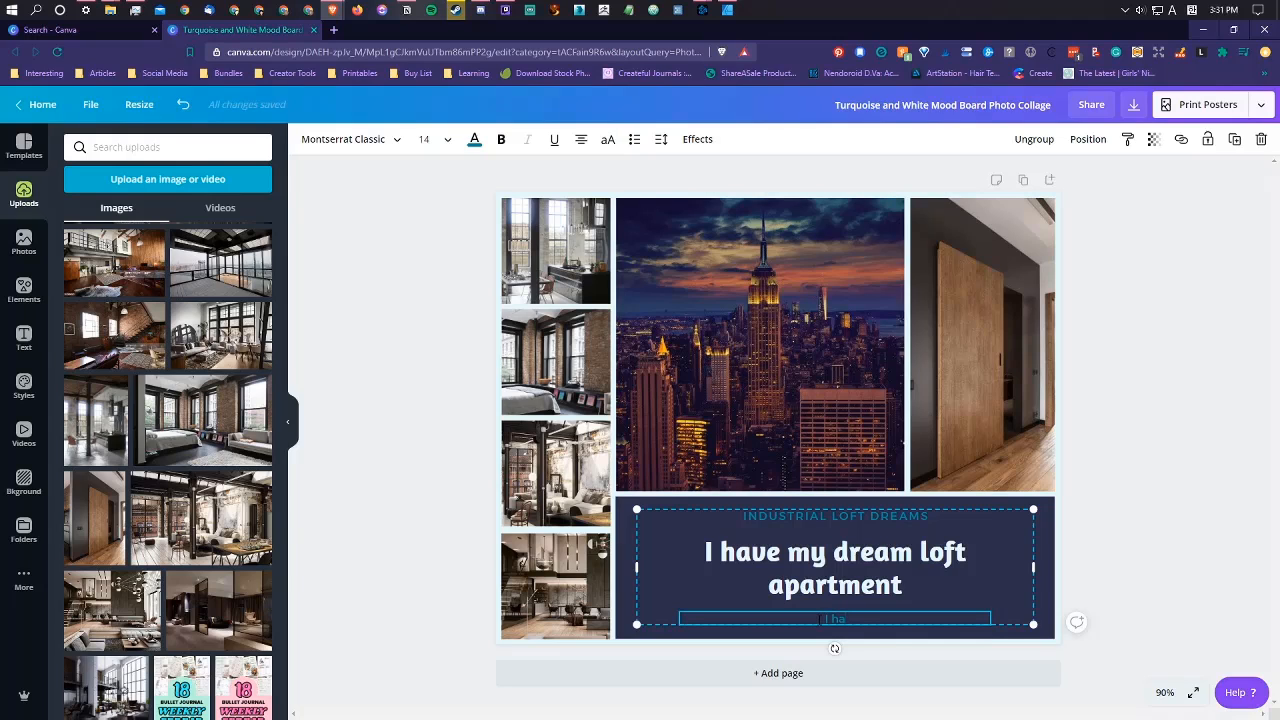
key("BackSpace")
key("BackSpace")
type("a")
type("m grateful for the opportunity to")
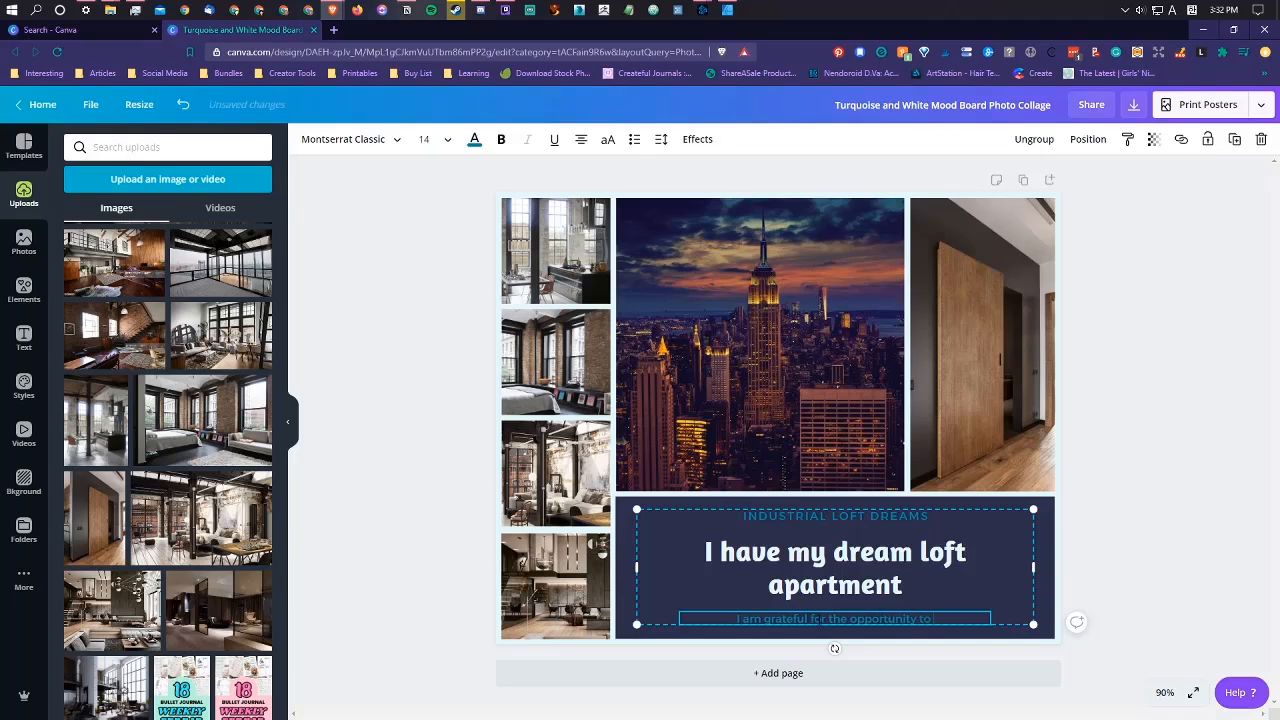
type(" make my dreams come true")
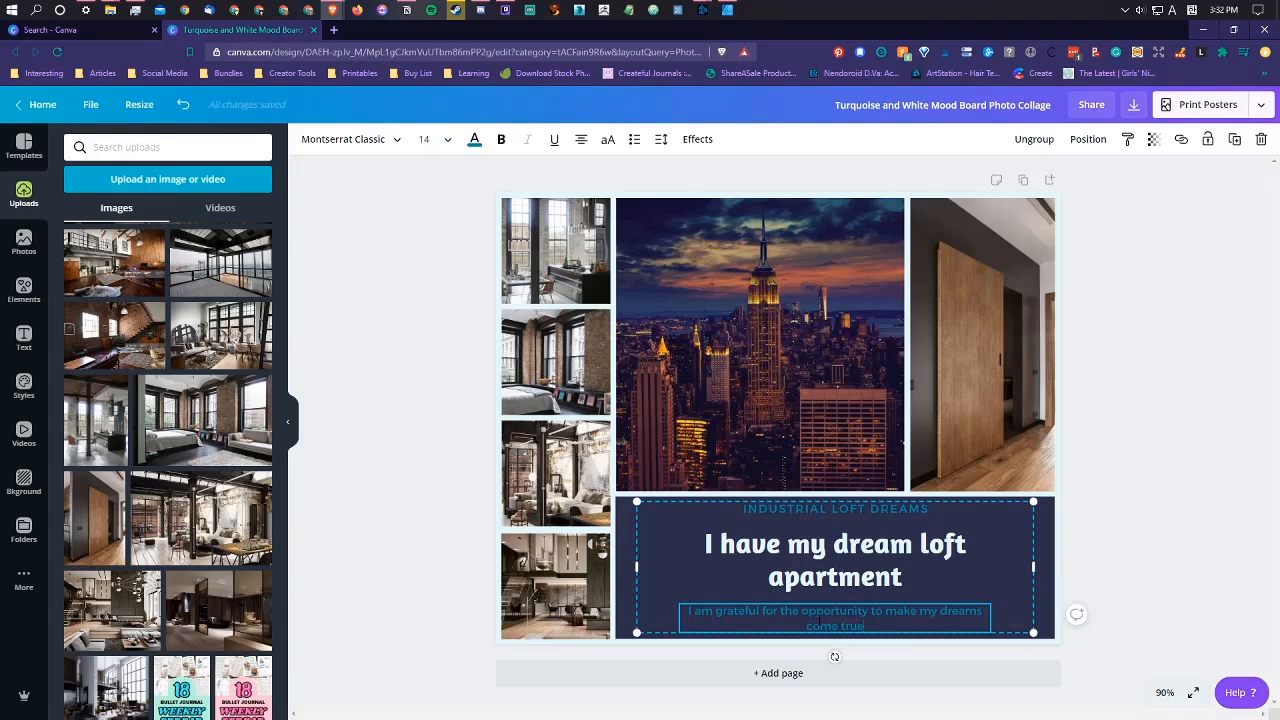
Step: Ungroup the title block's texts and widen the gratitude line's text box so the sentence fits on one line
left_click(1034, 139)
left_click(1152, 578)
left_click(957, 622)
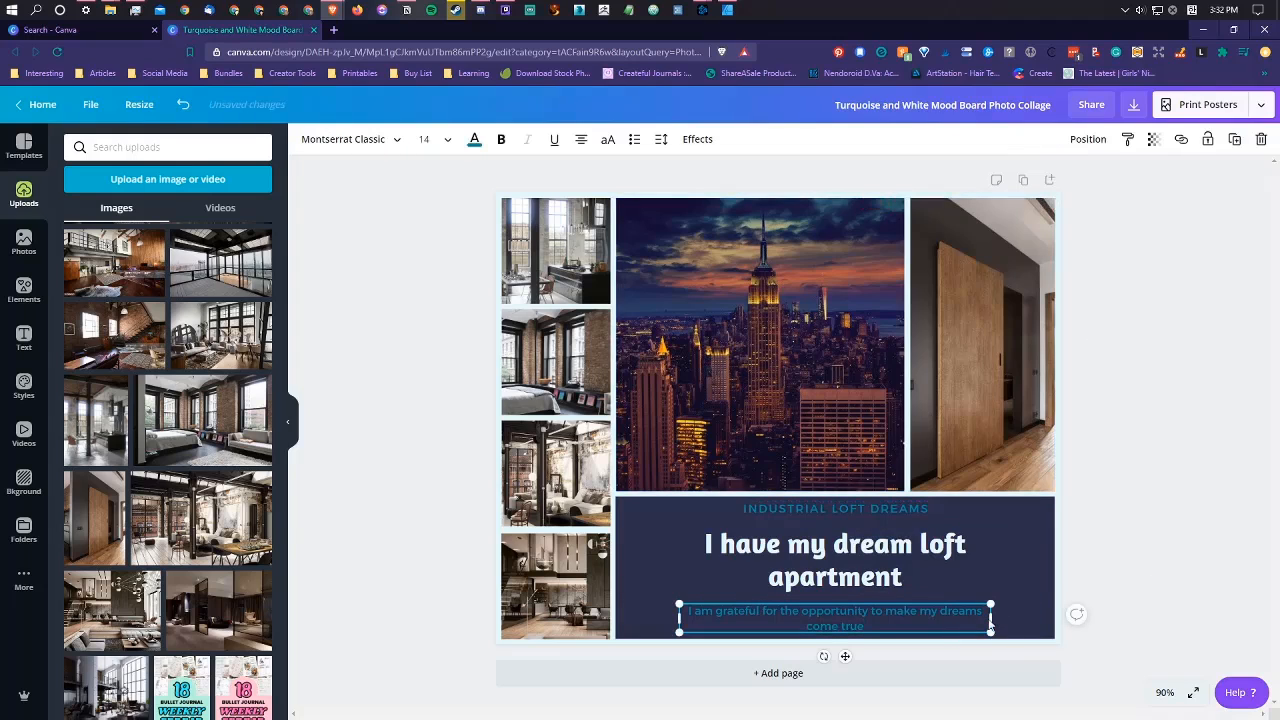
left_click_drag(991, 618, 1029, 621)
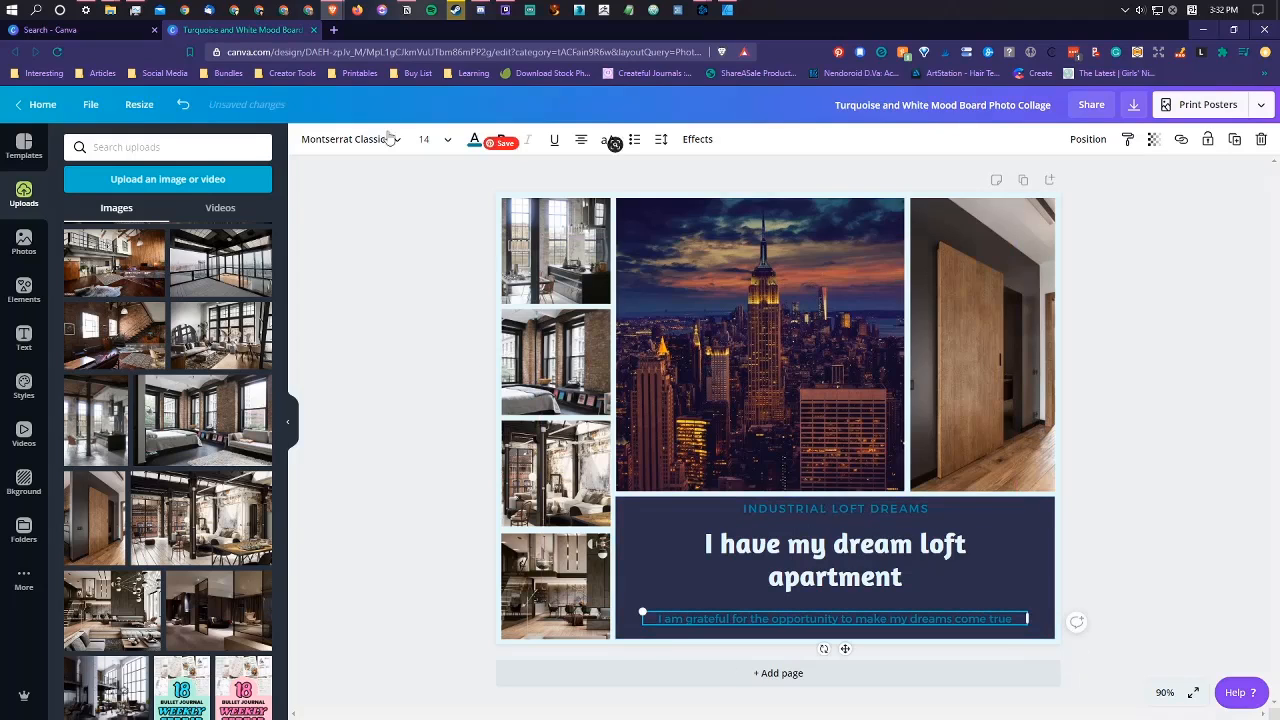
Step: Try the pale blue document color and a custom light cyan tint on the gratitude line
left_click(474, 139)
left_click(148, 272)
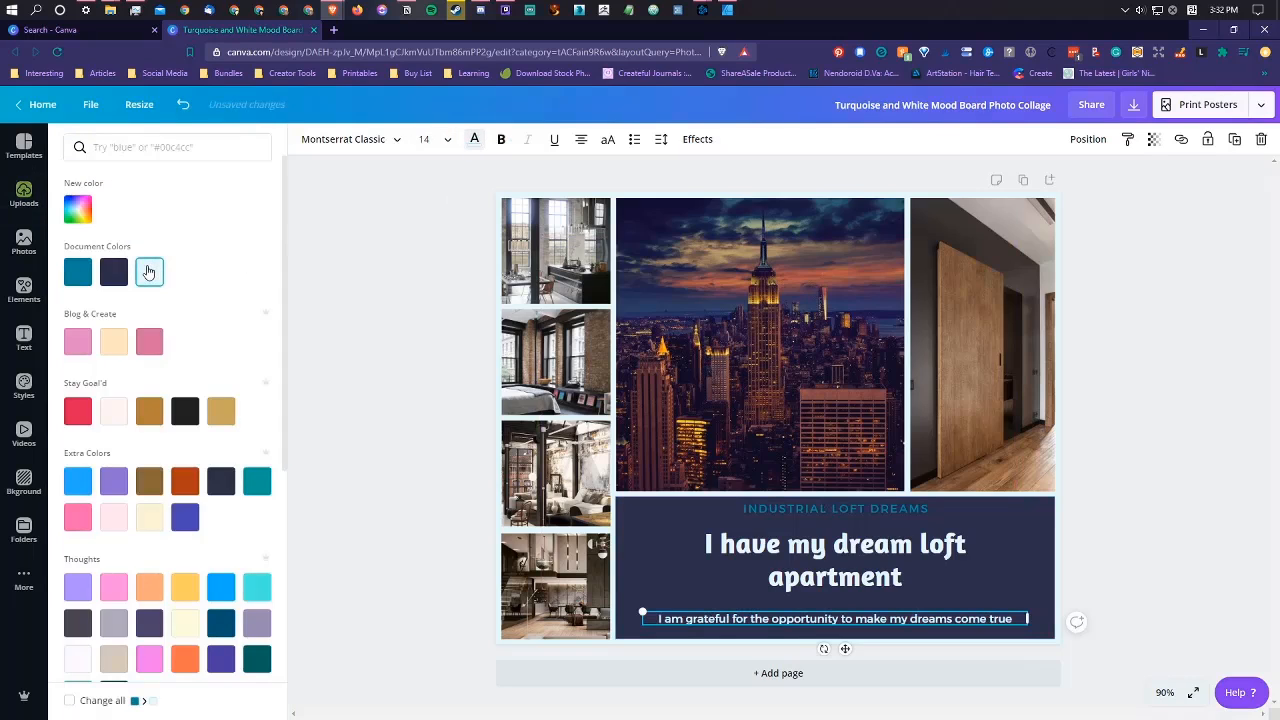
left_click(78, 209)
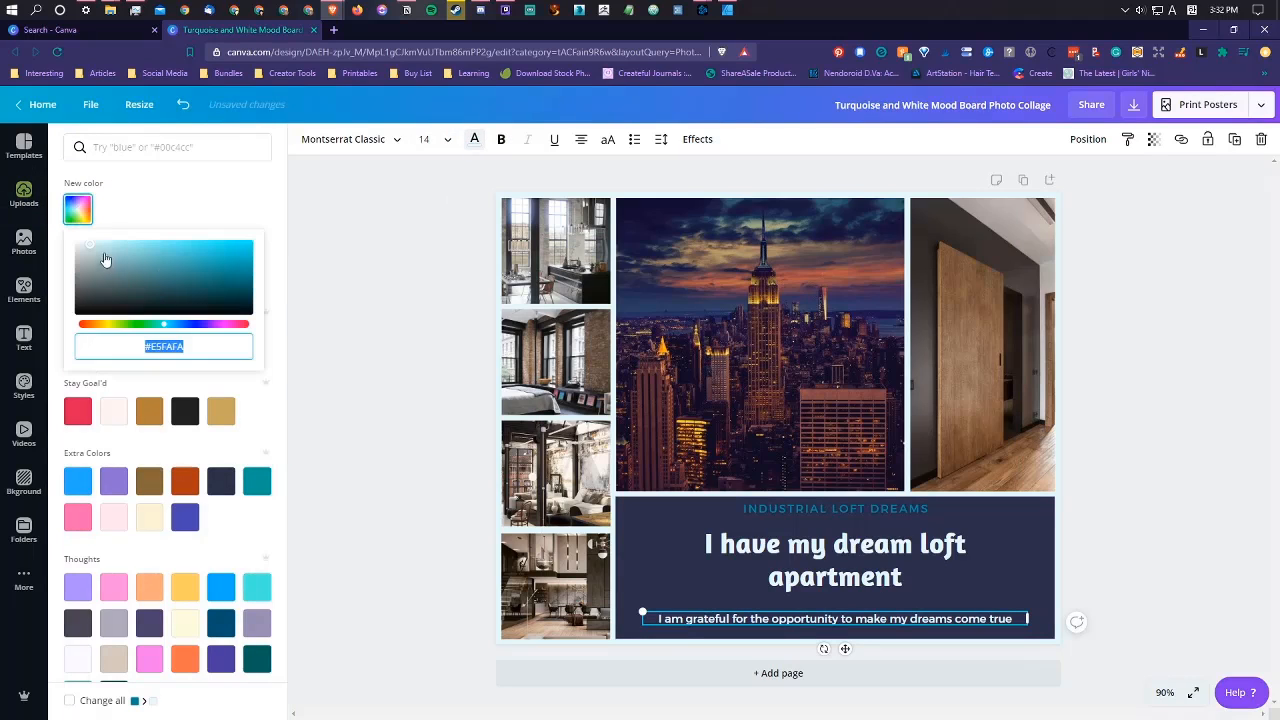
left_click(111, 257)
left_click(127, 195)
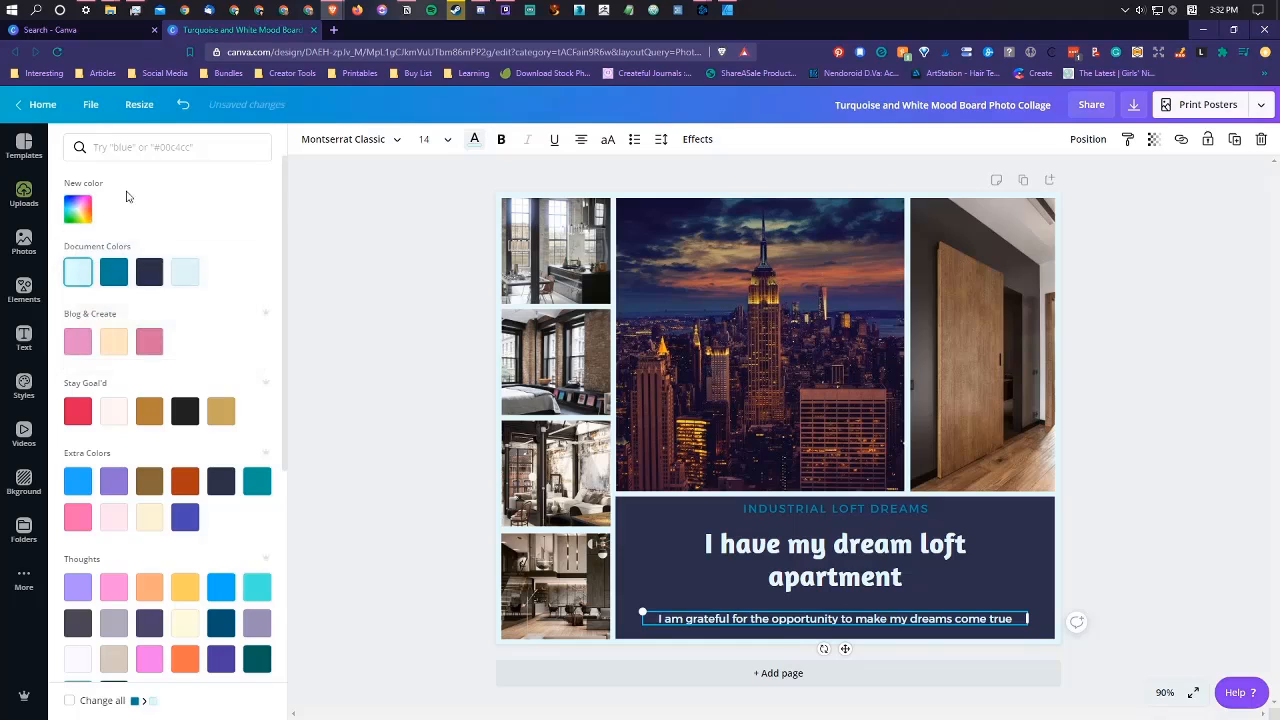
Step: Give the gratitude line a custom light lavender color, #D0CEFF, and apply the same color to the "INDUSTRIAL LOFT DREAMS" heading
left_click(142, 280)
left_click(78, 209)
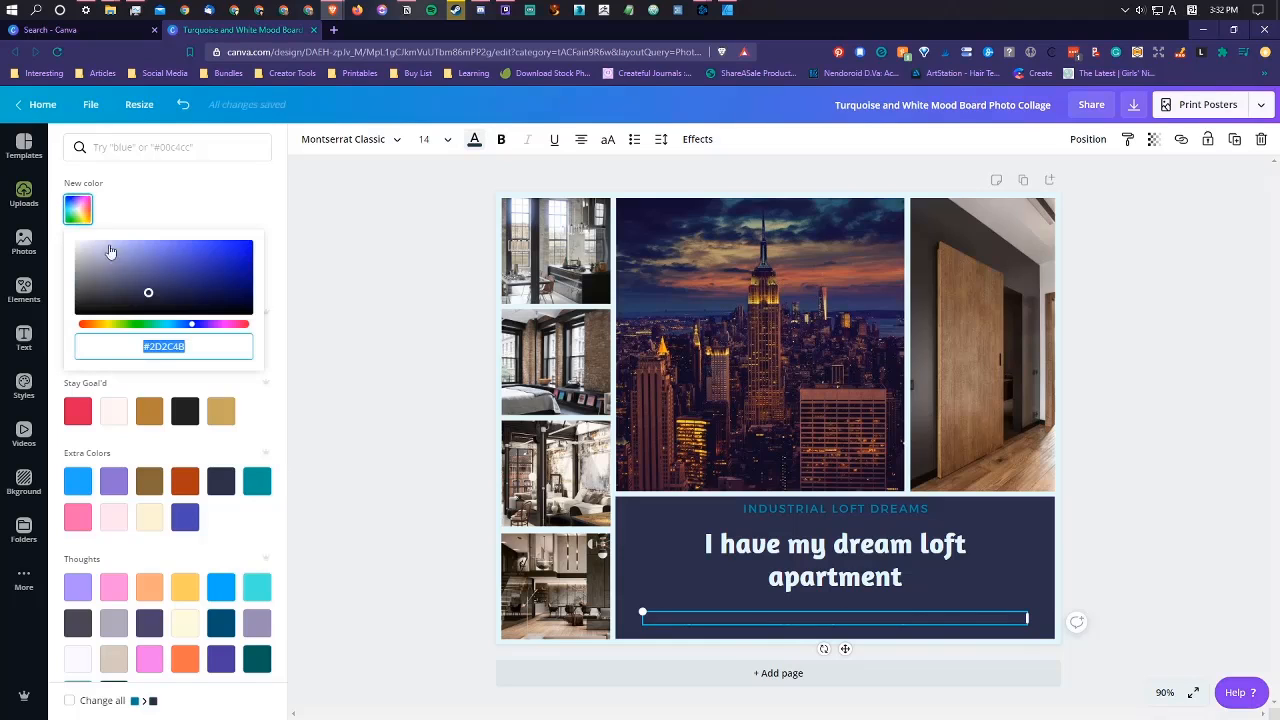
left_click(105, 244)
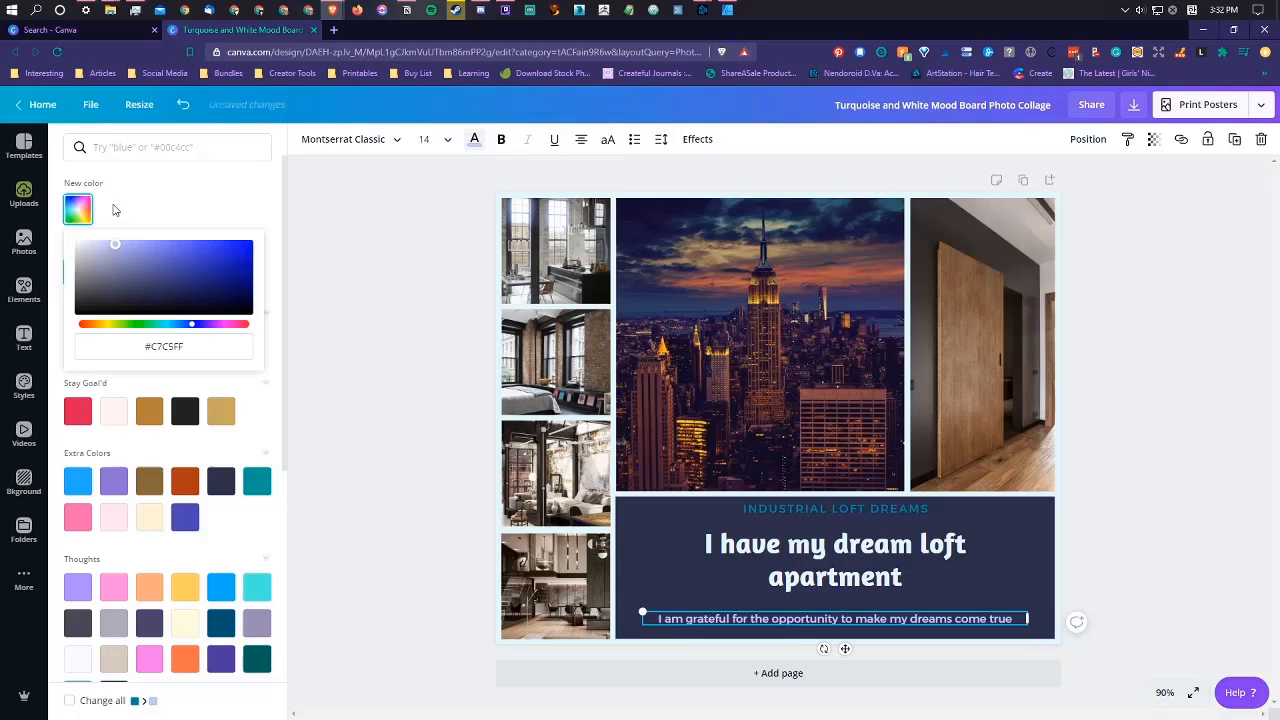
mouse_move(105, 205)
left_mouse_down()
mouse_move(121, 207)
mouse_move(109, 206)
left_mouse_up()
left_click(165, 347)
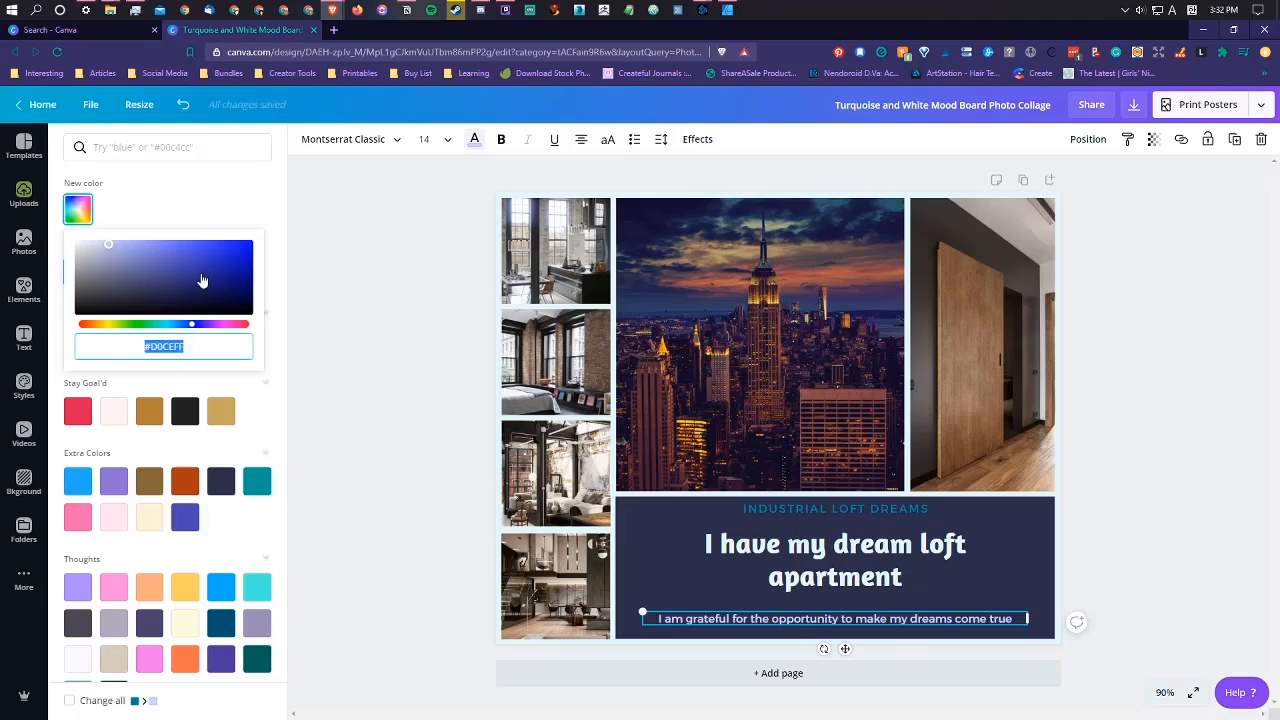
left_click(180, 205)
left_click(842, 513)
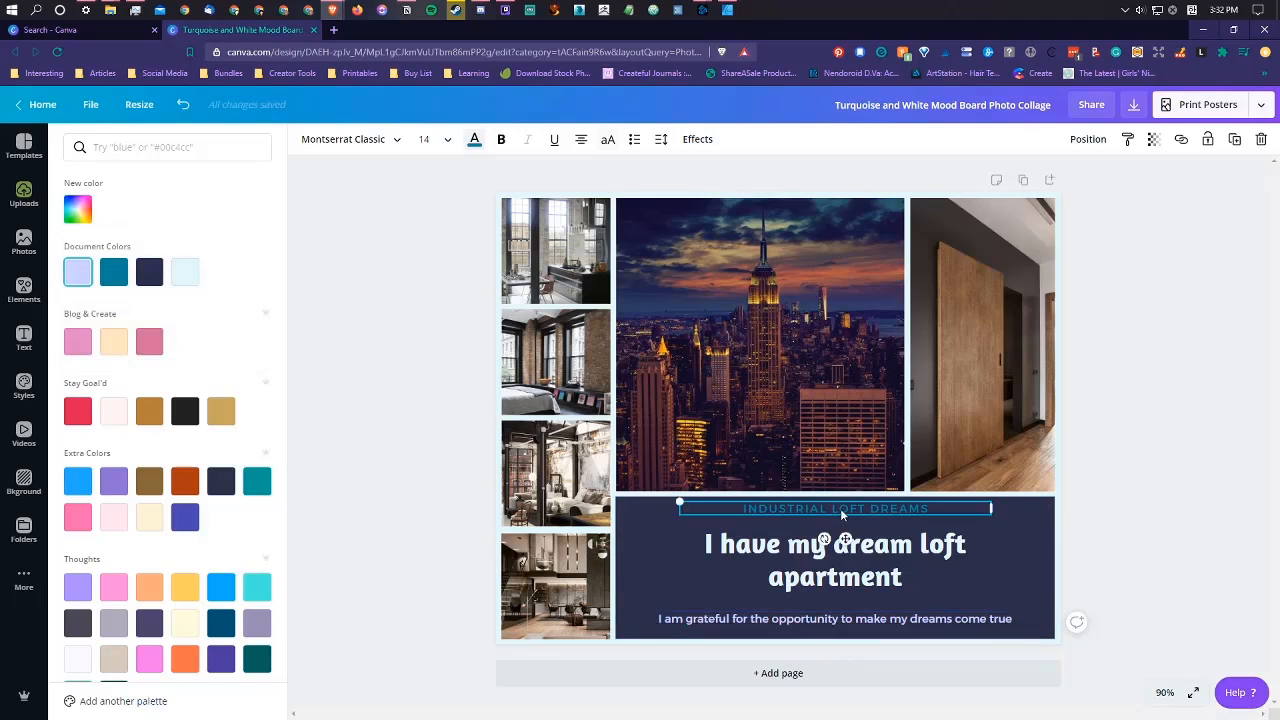
left_click(78, 272)
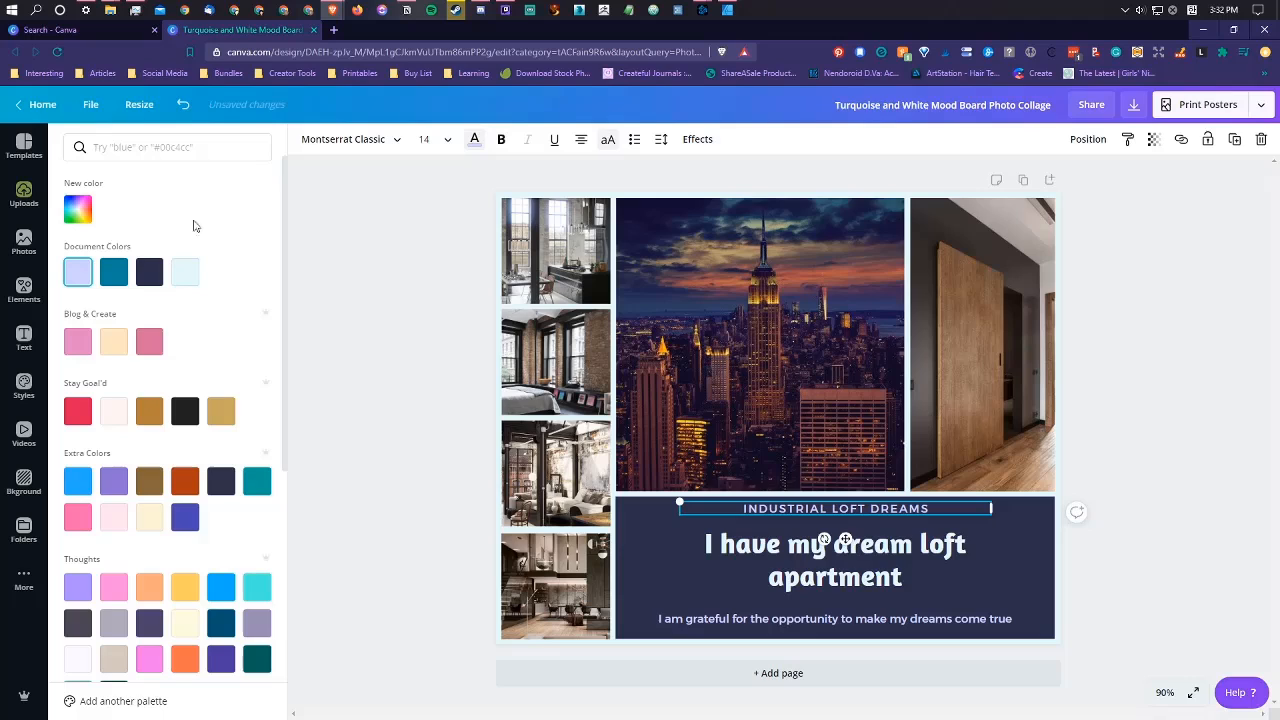
Step: Insert "industrial" before "loft" in the main title and resize its text box so "loft apartment" wraps onto the second line
left_click(900, 558)
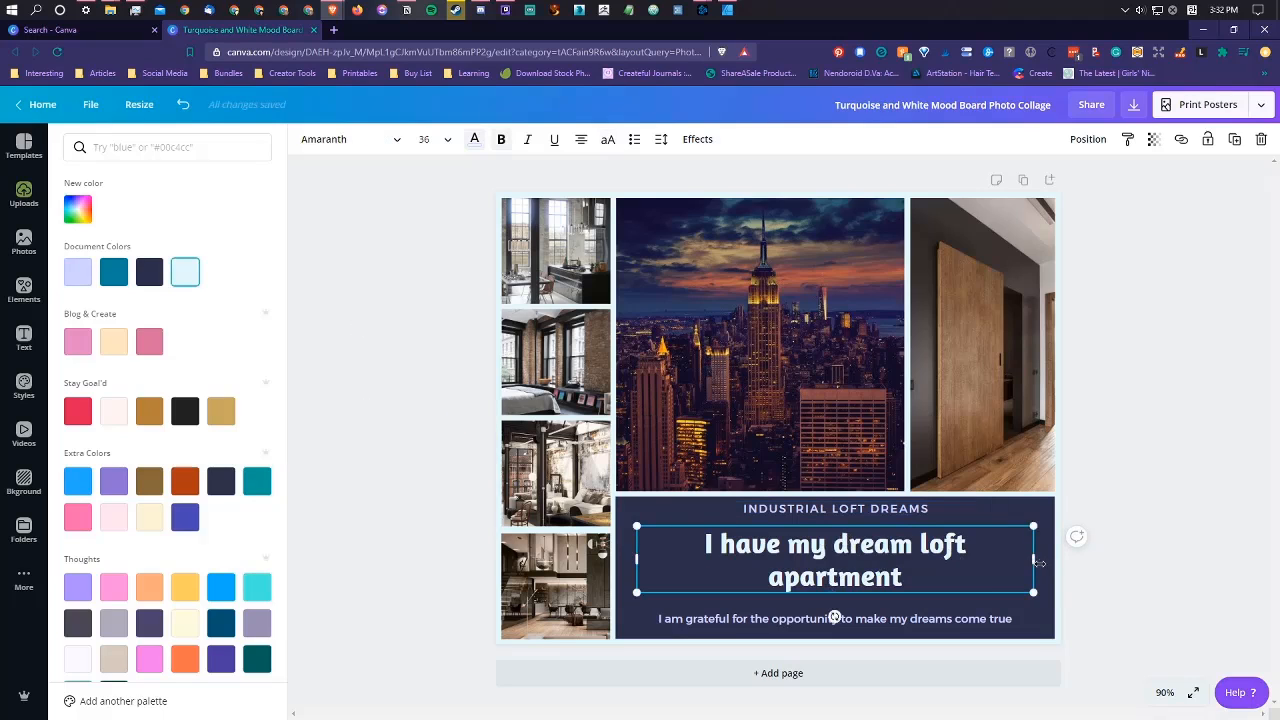
mouse_move(1036, 562)
left_mouse_down()
mouse_move(1047, 563)
mouse_move(965, 565)
mouse_move(1043, 568)
left_mouse_up()
double_click(873, 561)
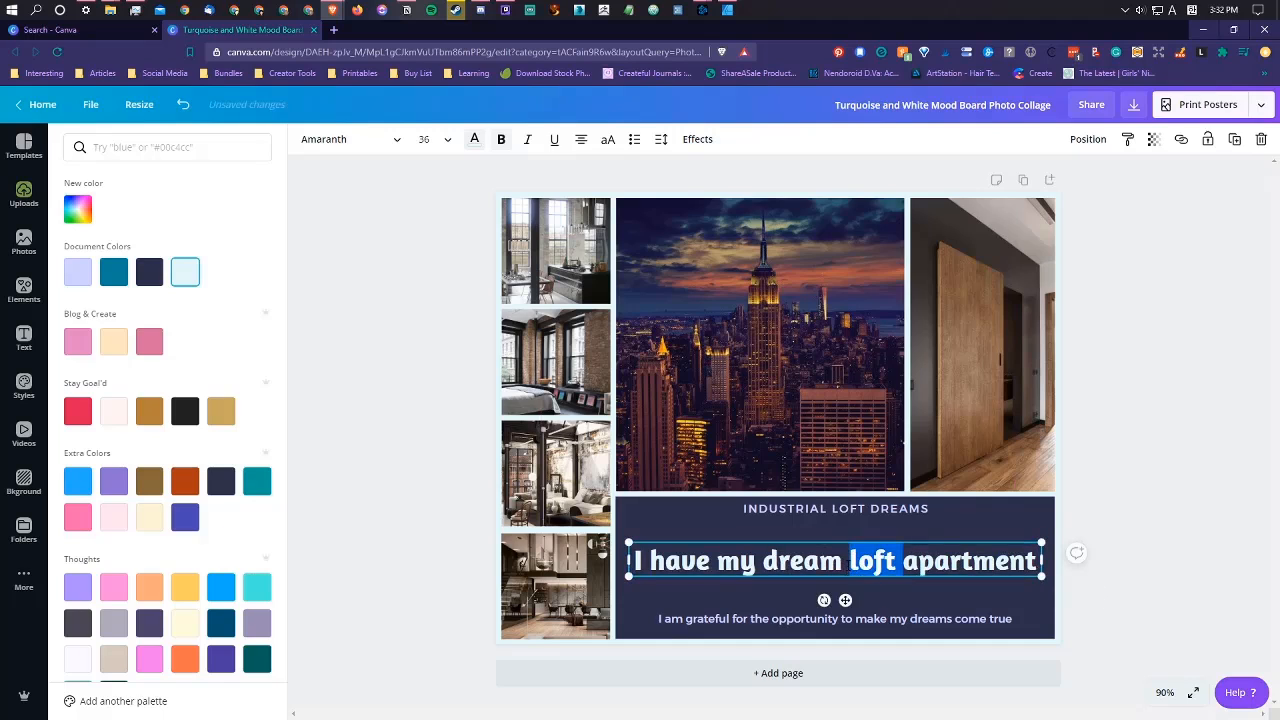
left_click(849, 566)
type("industrial")
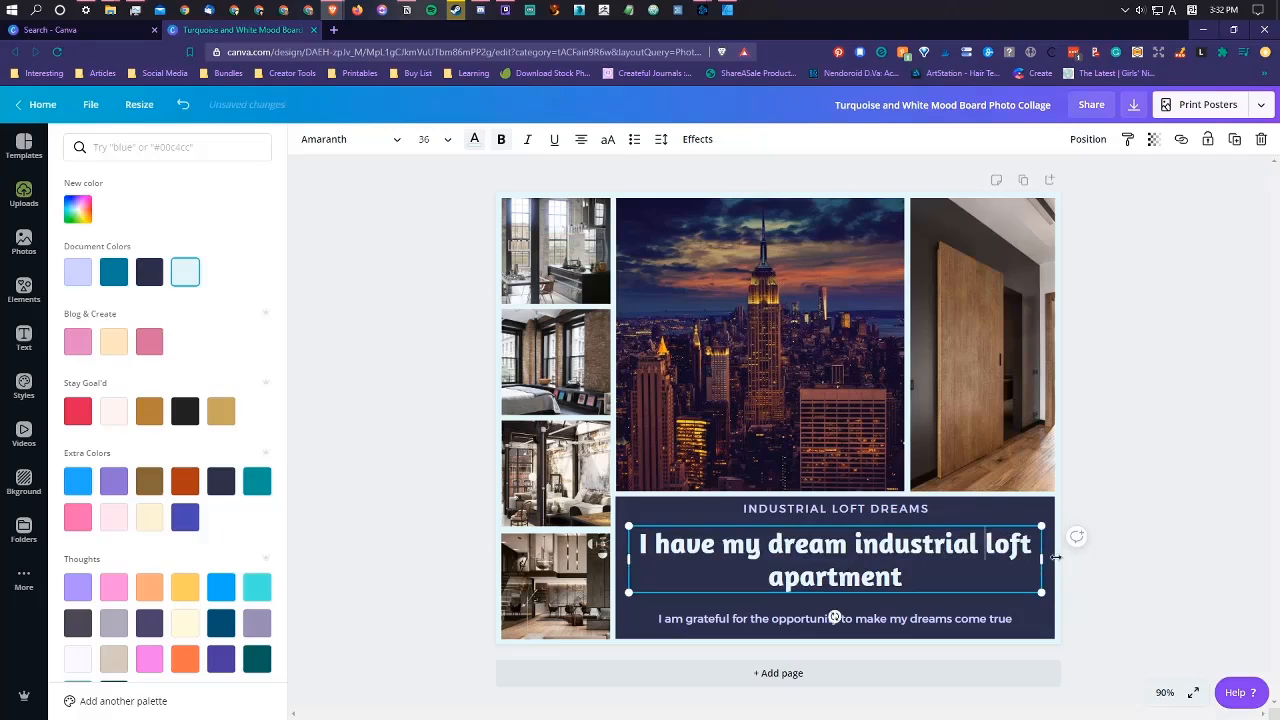
left_click_drag(1056, 557, 1029, 558)
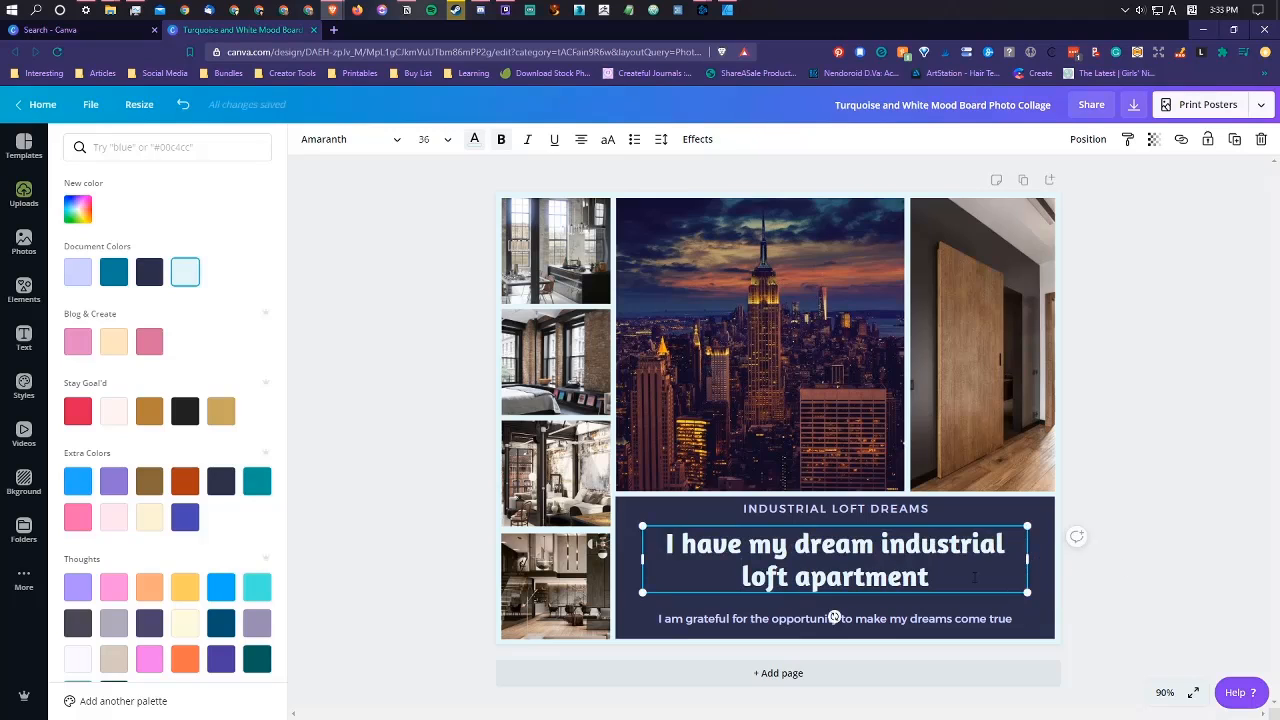
key("Escape")
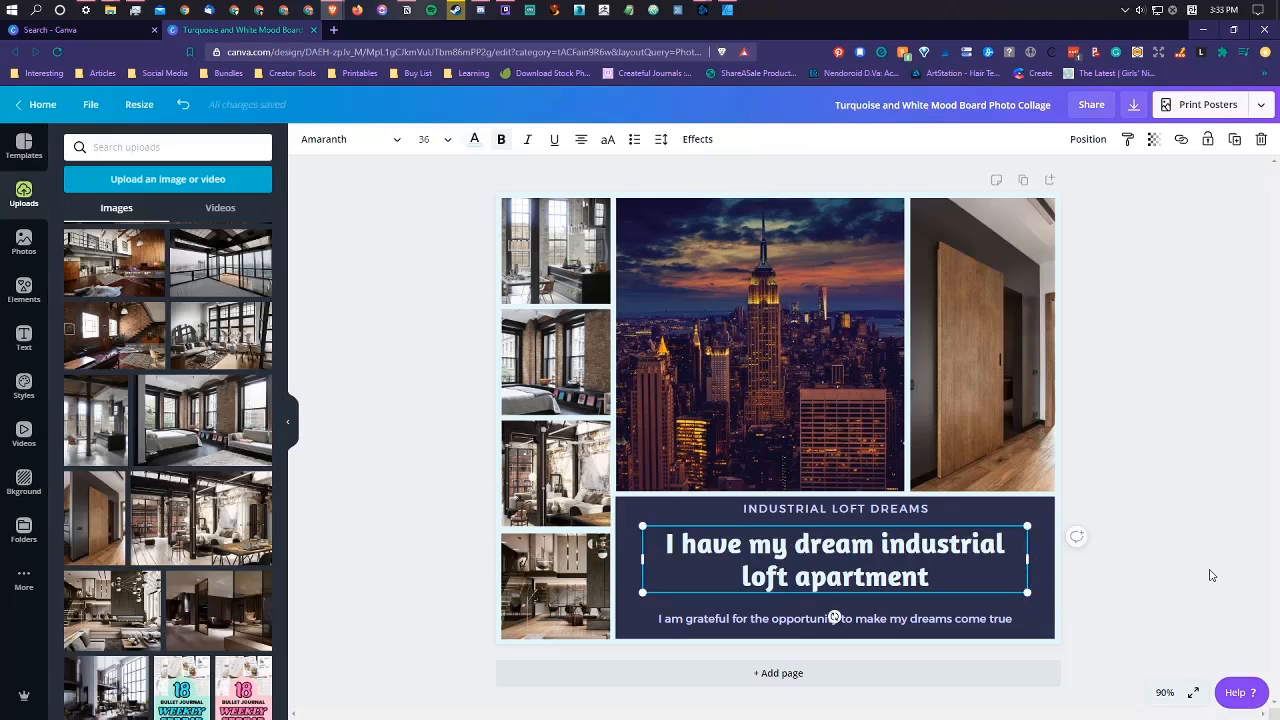
left_click(1210, 575)
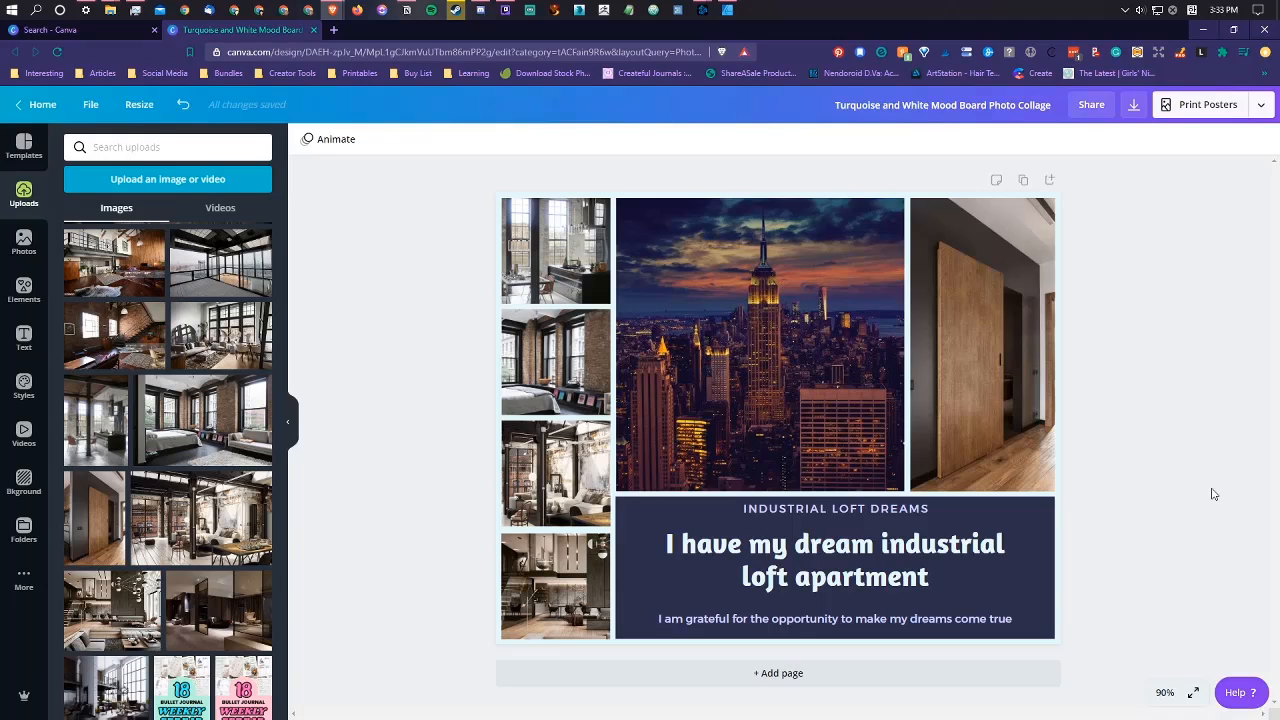
Step: Move the "INDUSTRIAL LOFT DREAMS" heading slightly down, closer to the main title
left_click(829, 509)
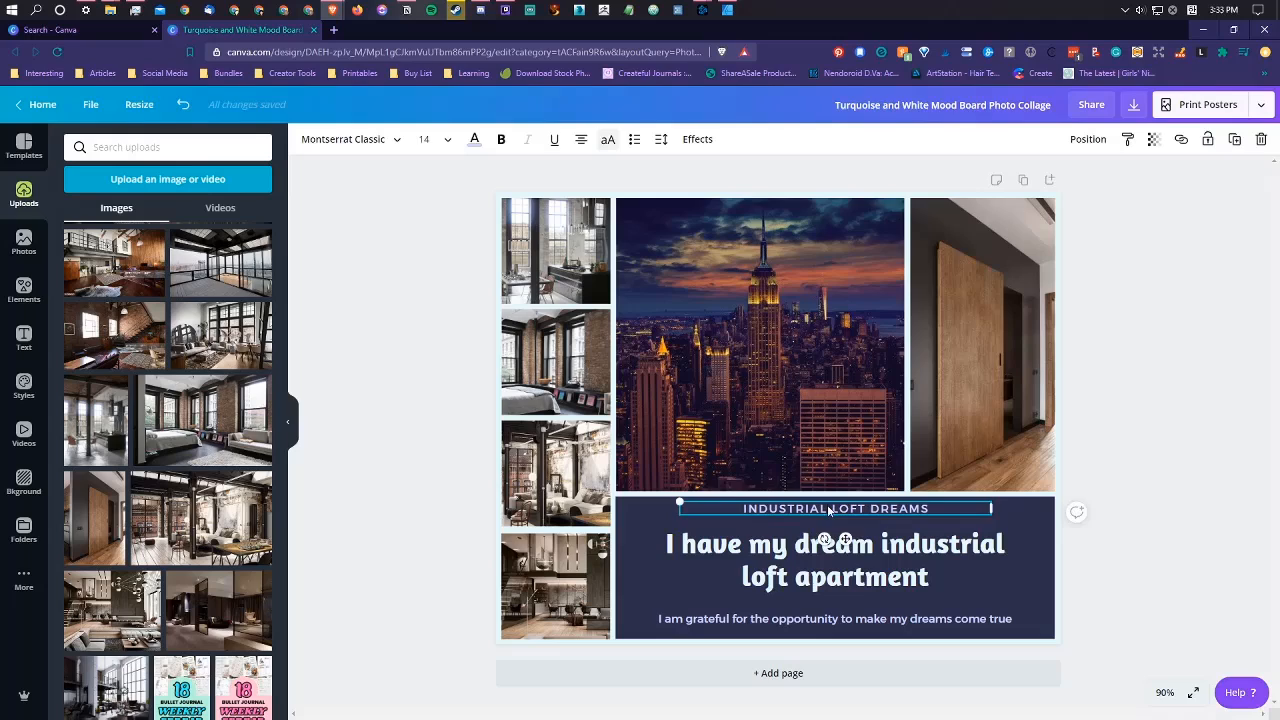
left_click_drag(829, 510, 828, 511)
left_click(1165, 529)
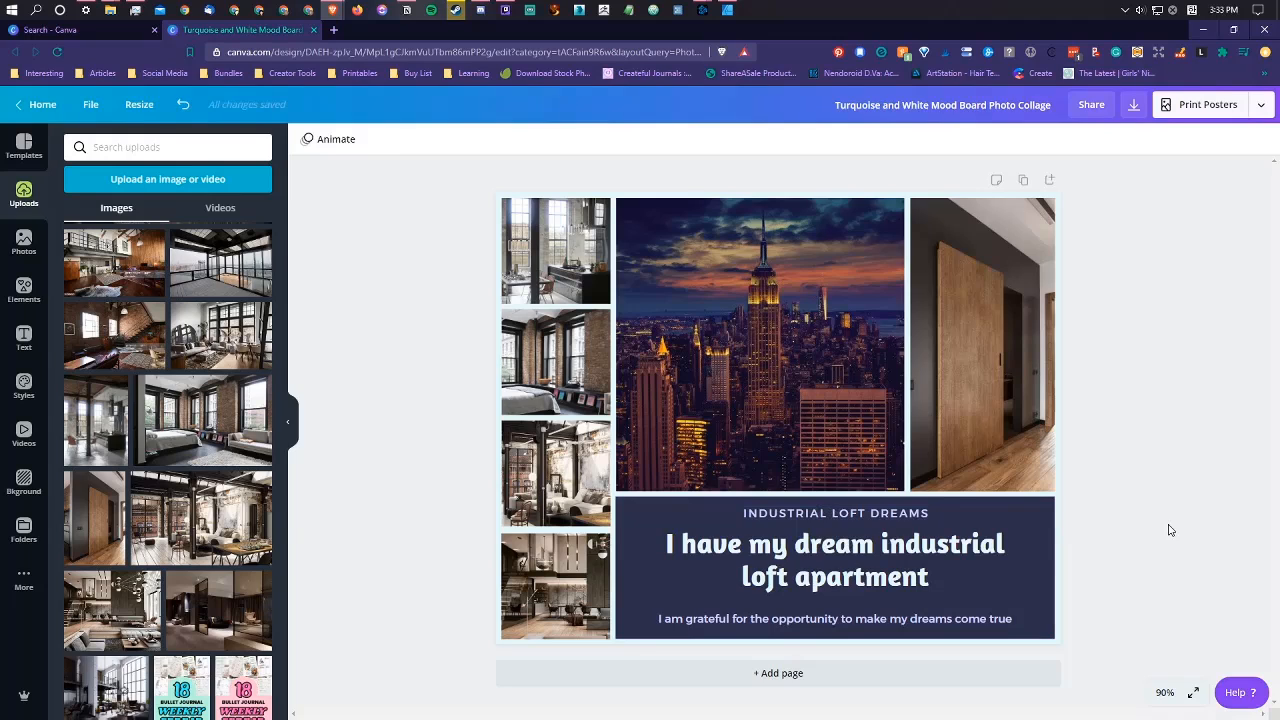
Step: Resize the design for poster printing, choose the 21in × 28in size and review the copy quantity options
left_click(1210, 112)
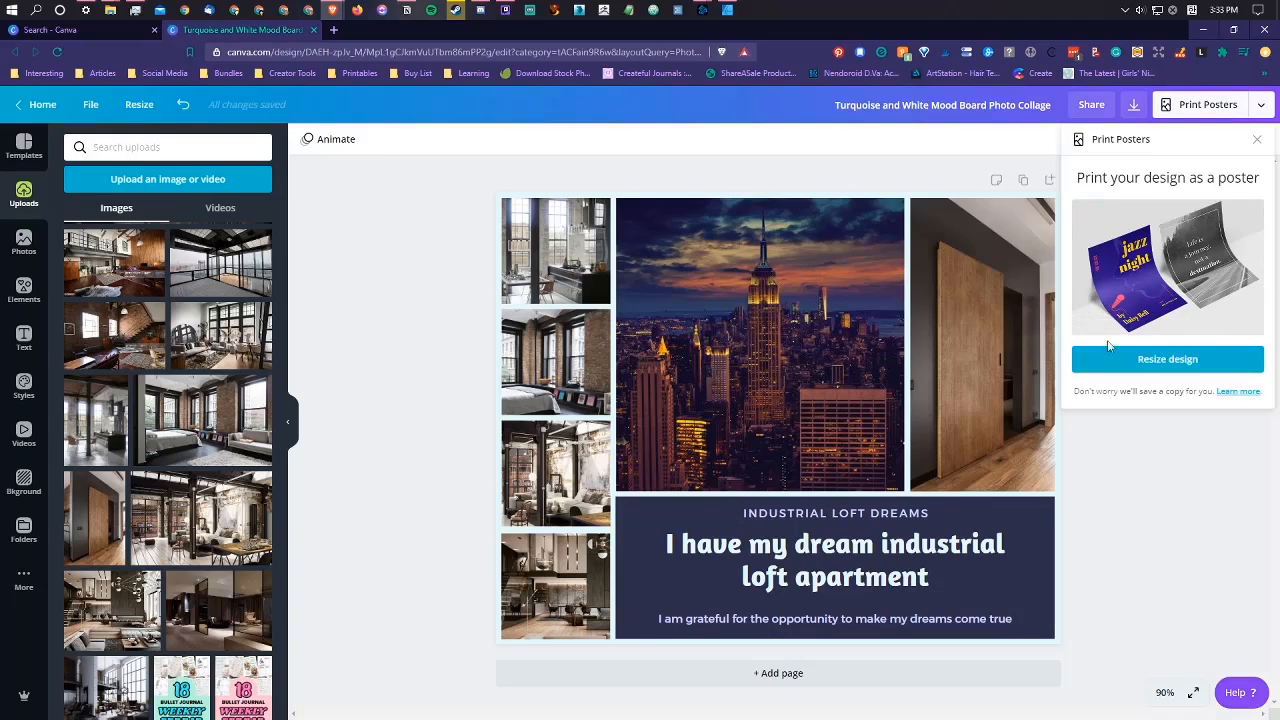
left_click(1180, 360)
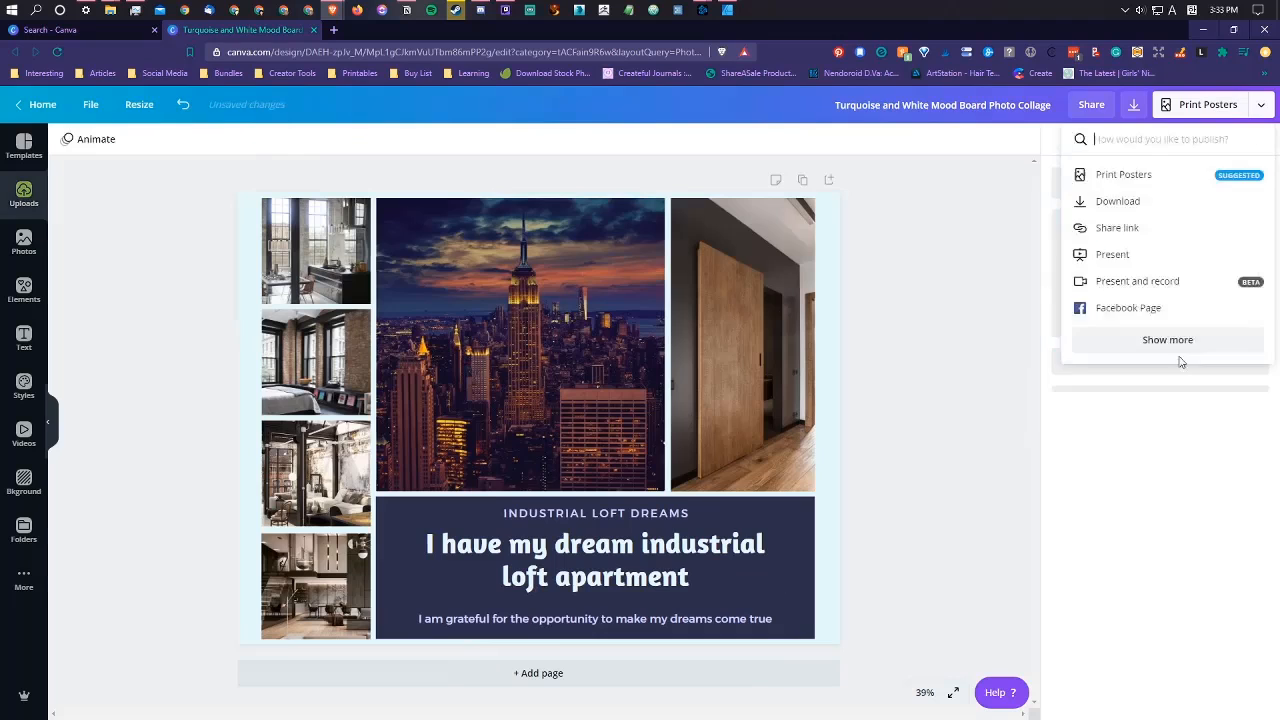
left_click(1218, 378)
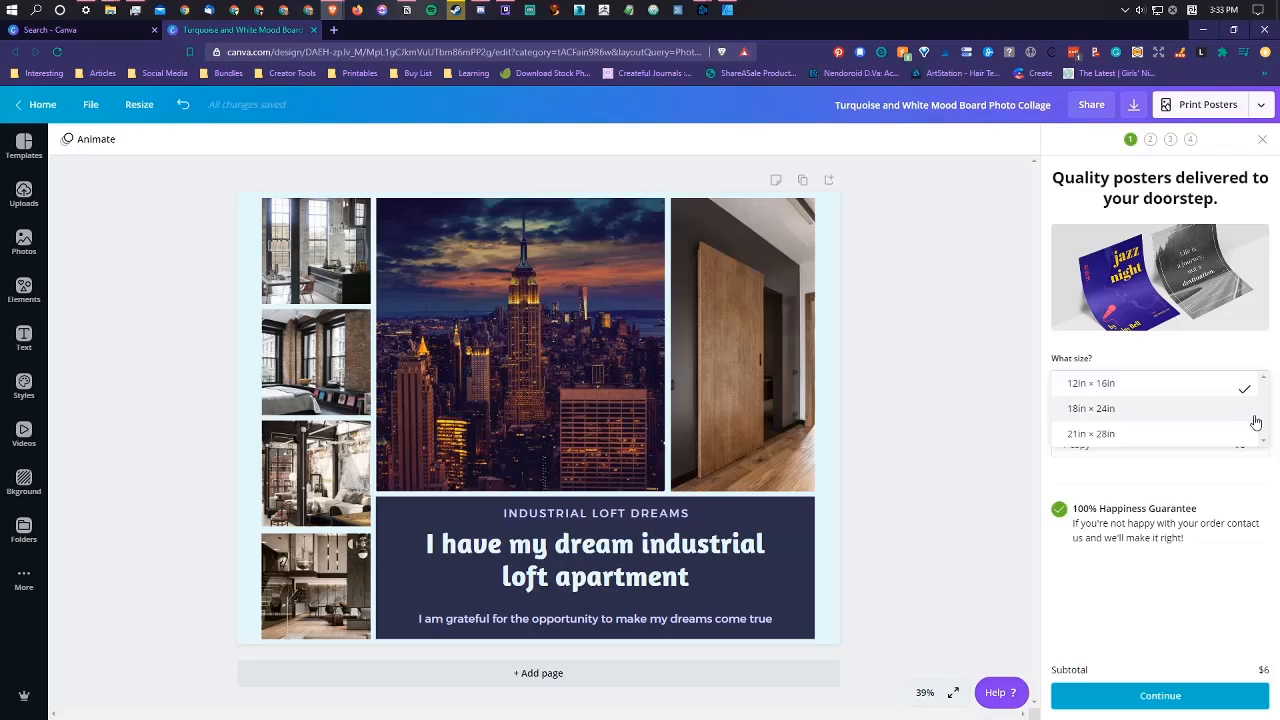
left_click(1238, 418)
left_click(1240, 390)
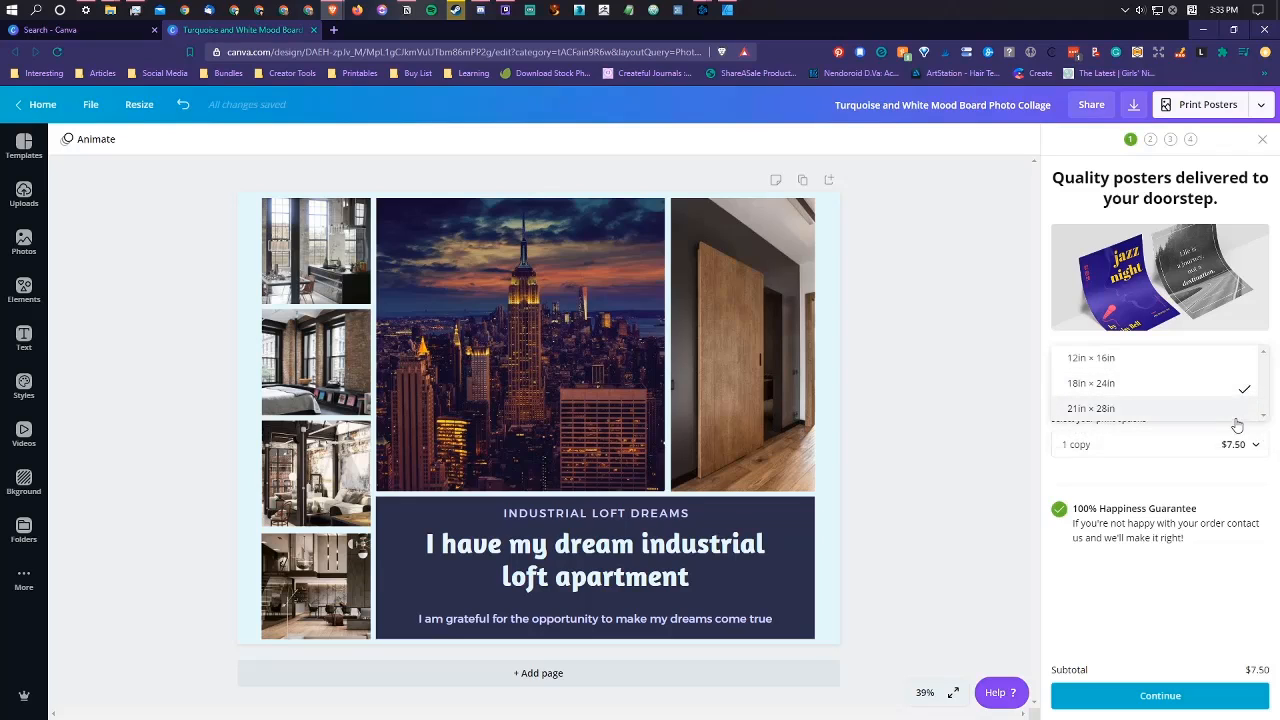
left_click(1235, 418)
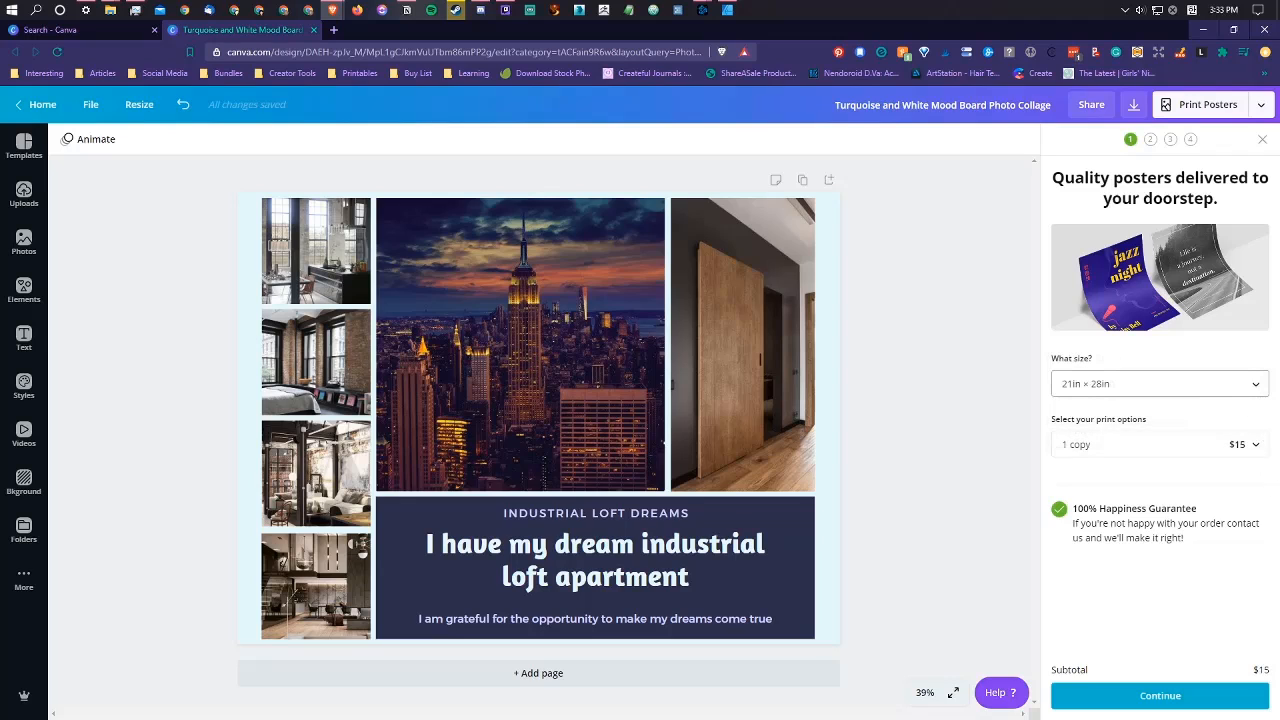
left_click(1244, 446)
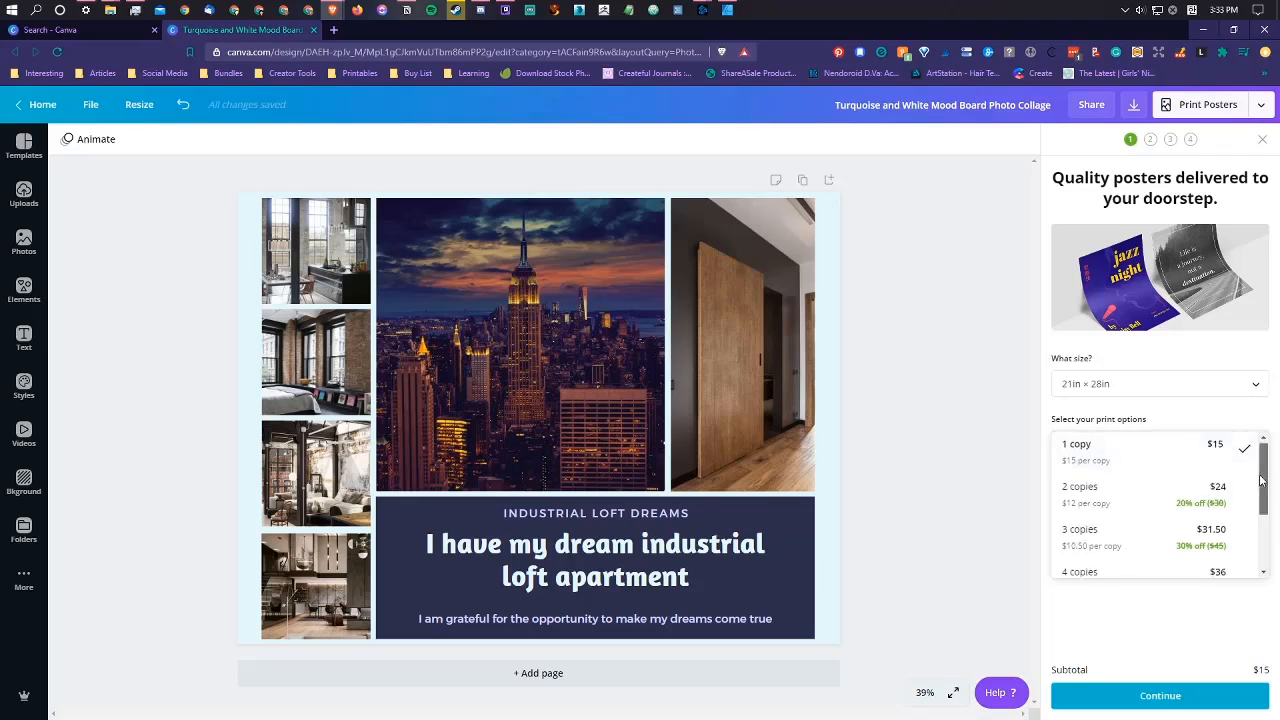
left_click_drag(1260, 475, 1273, 425)
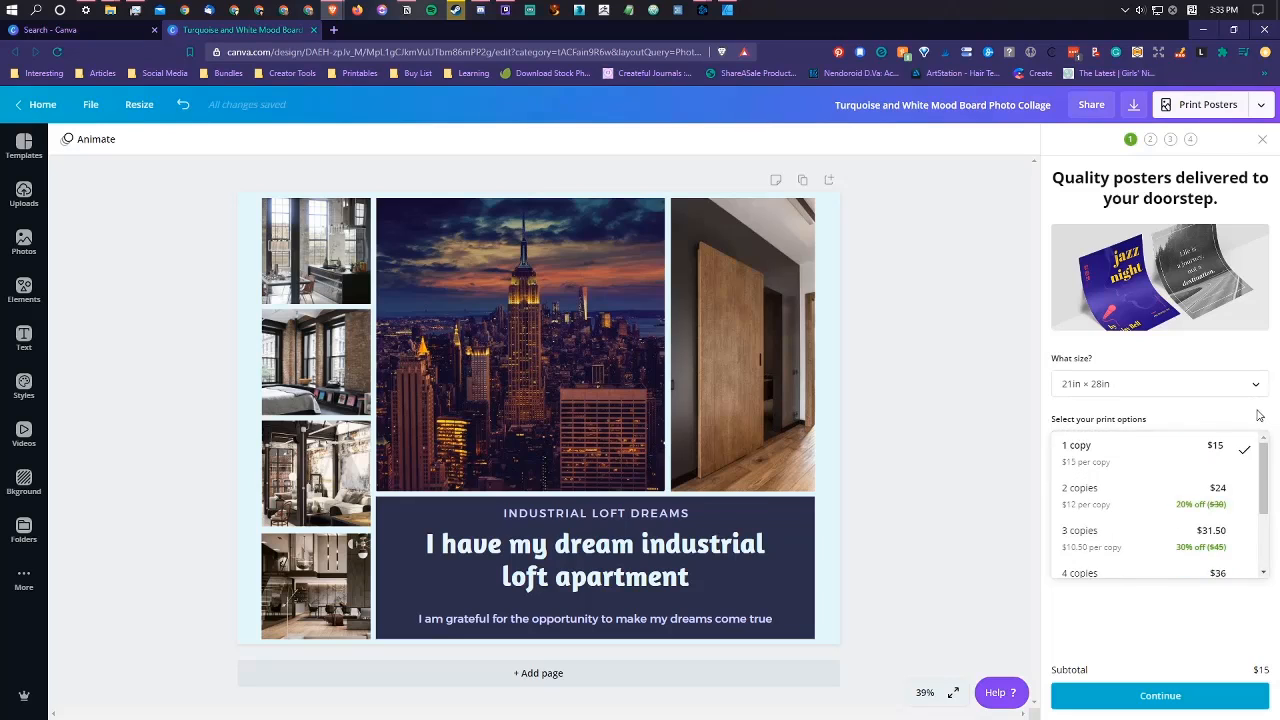
left_click(1258, 414)
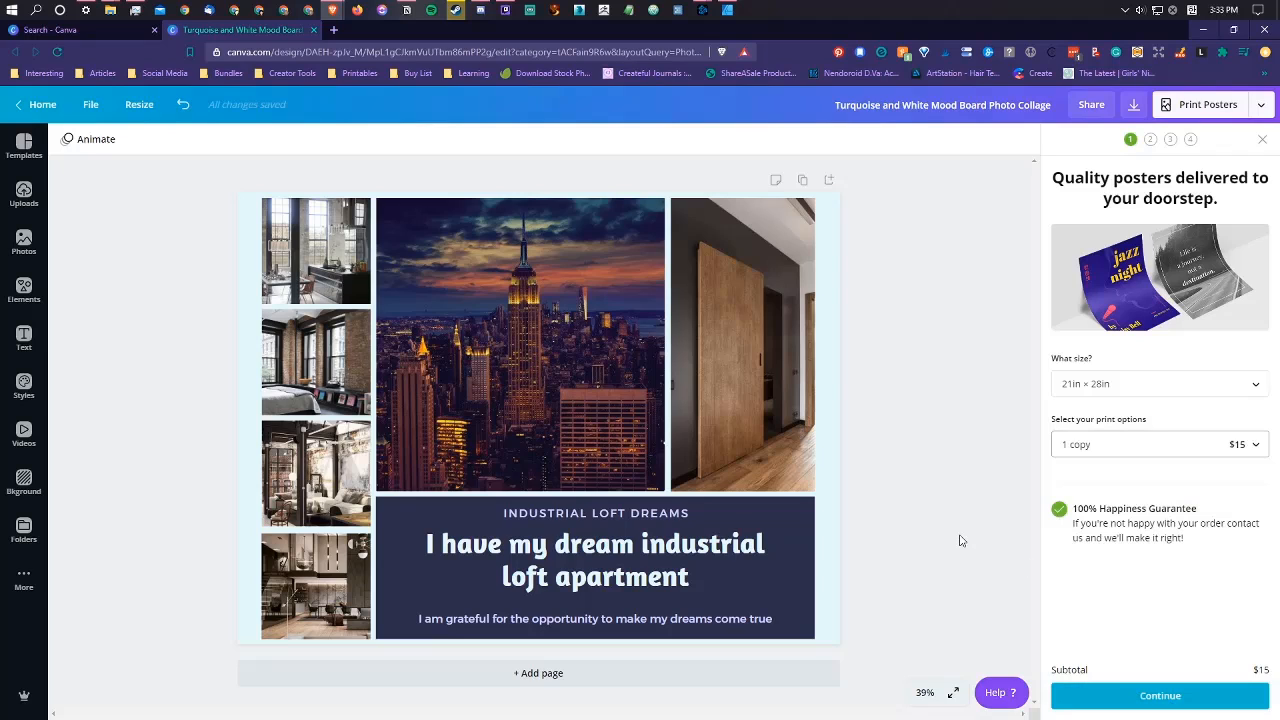
Step: Try widening the two-photo grid and the title block to fill the poster's right margin
left_click(668, 302)
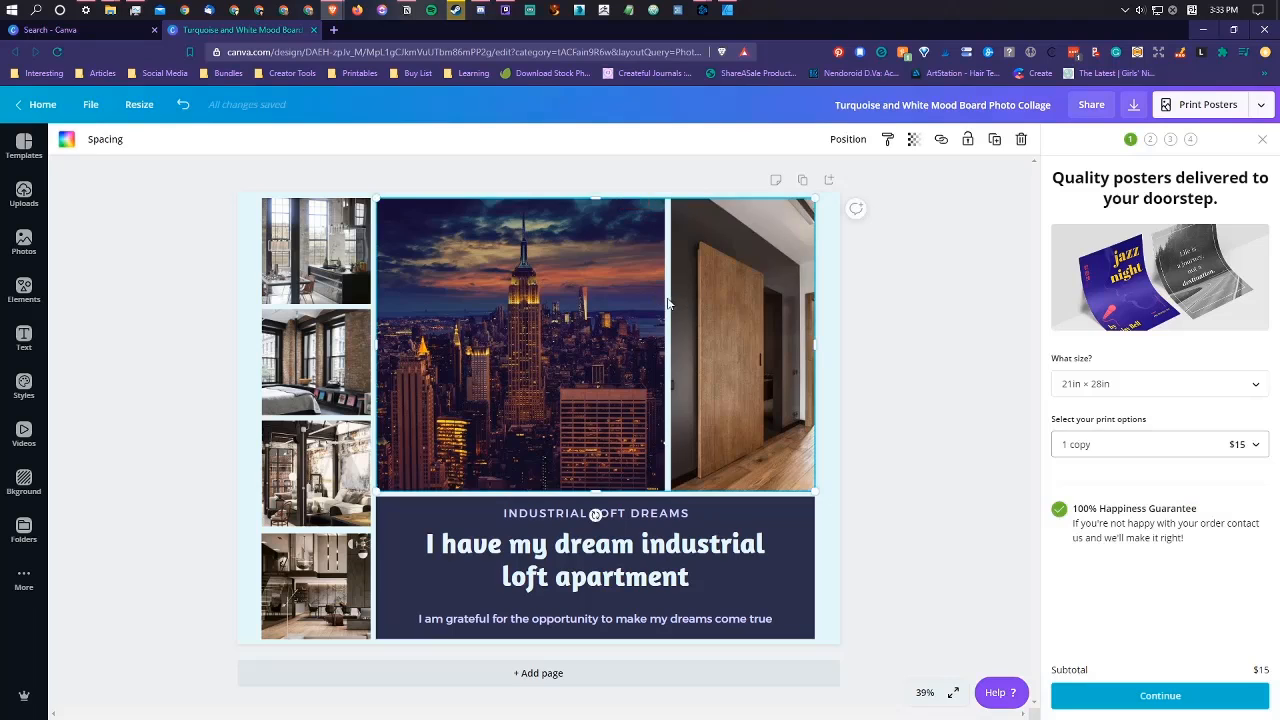
double_click(737, 311)
left_click(966, 351)
left_click(762, 320)
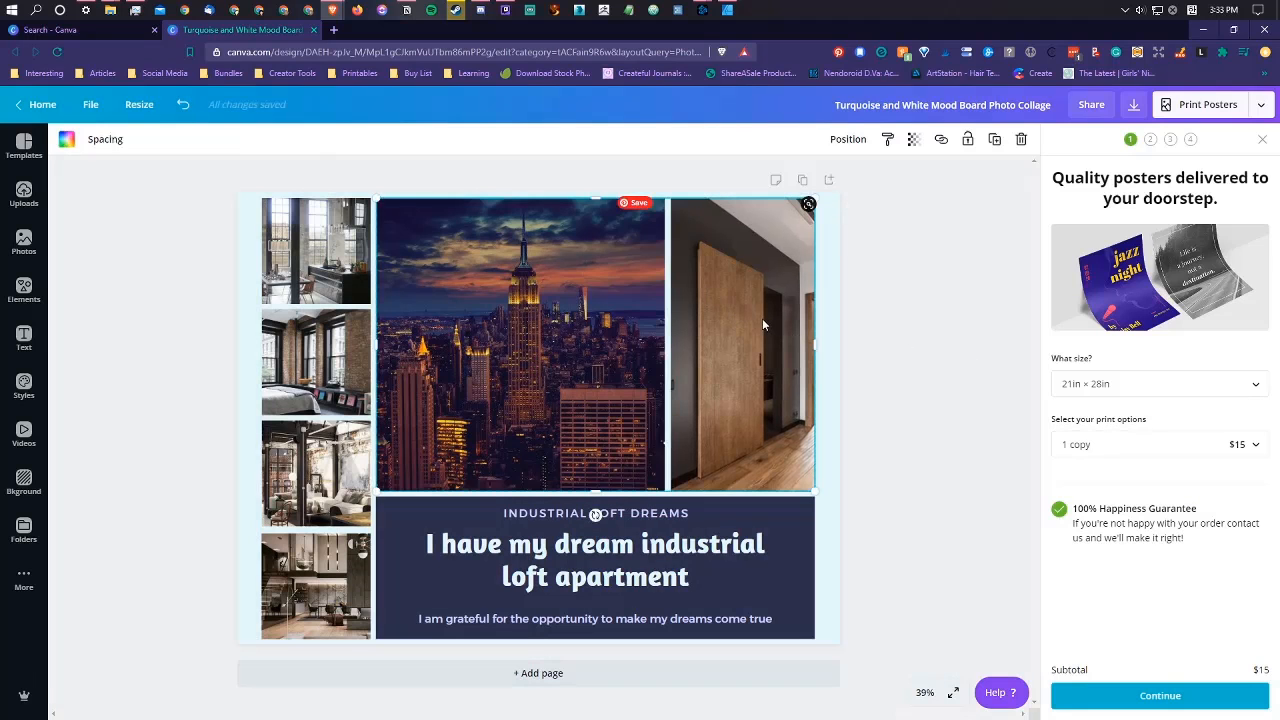
left_click(763, 323)
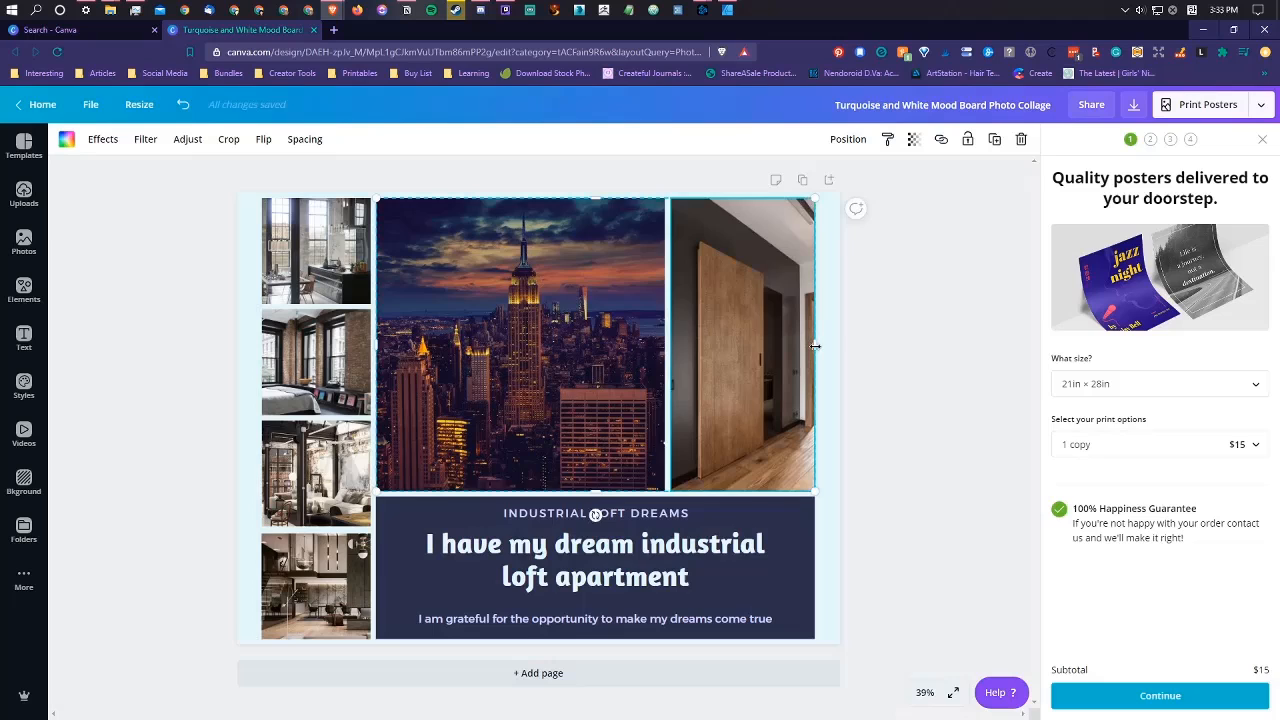
left_click_drag(815, 346, 833, 351)
left_click(812, 532)
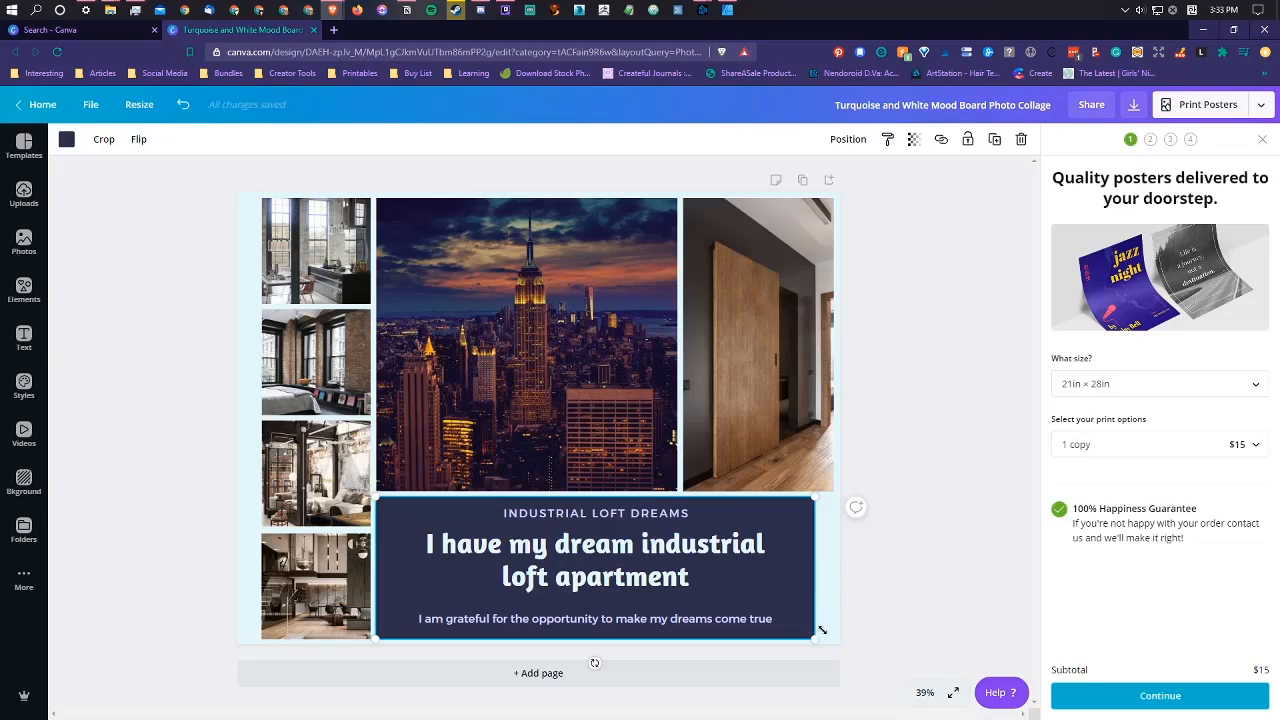
left_click_drag(814, 638, 855, 613)
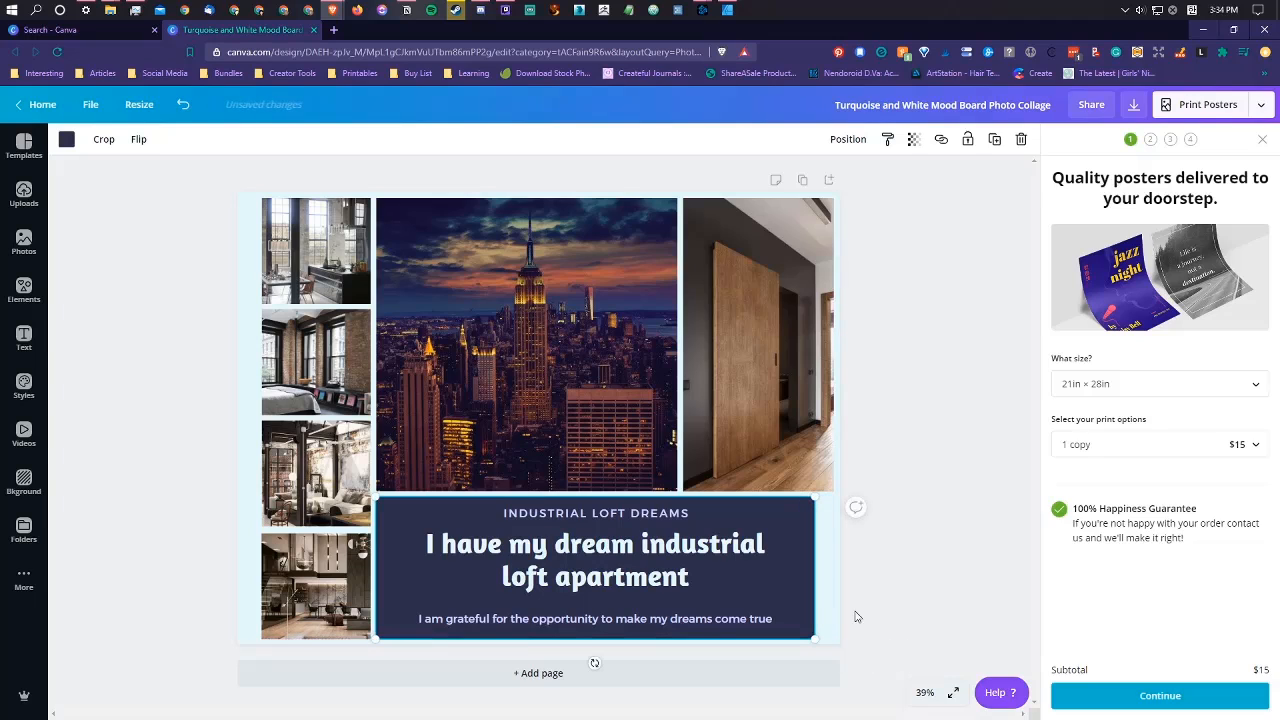
left_click(912, 387)
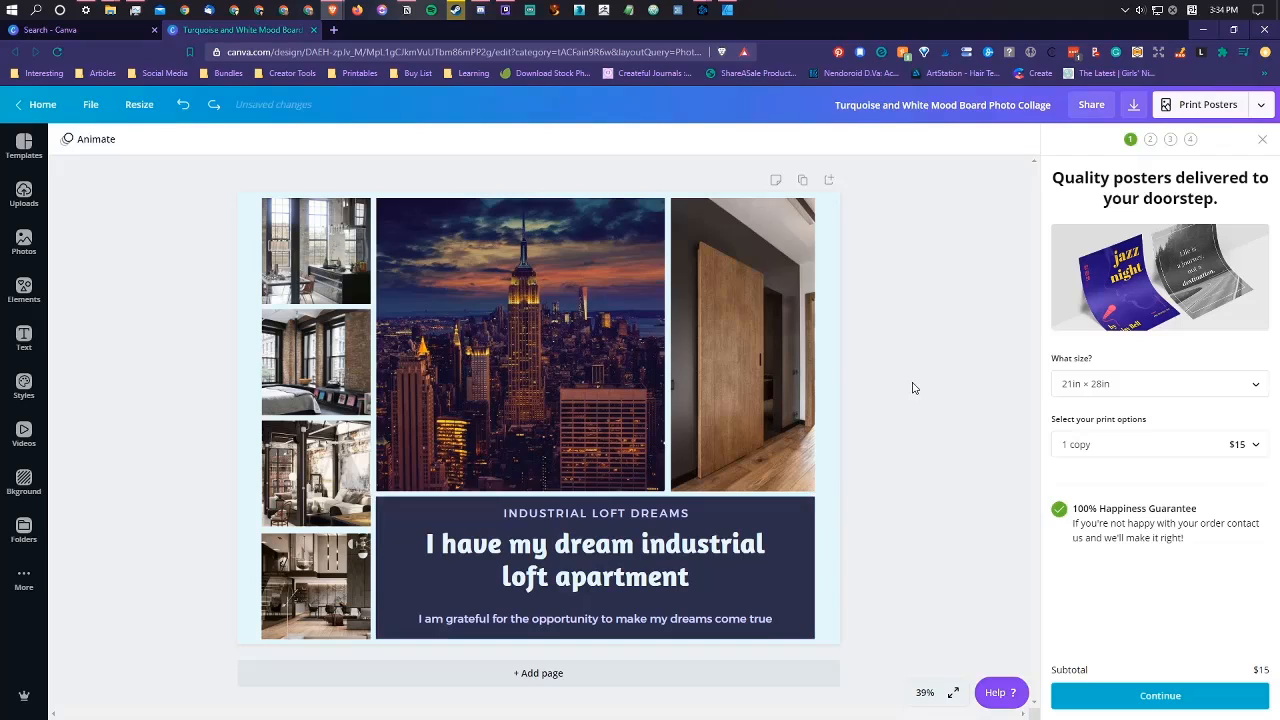